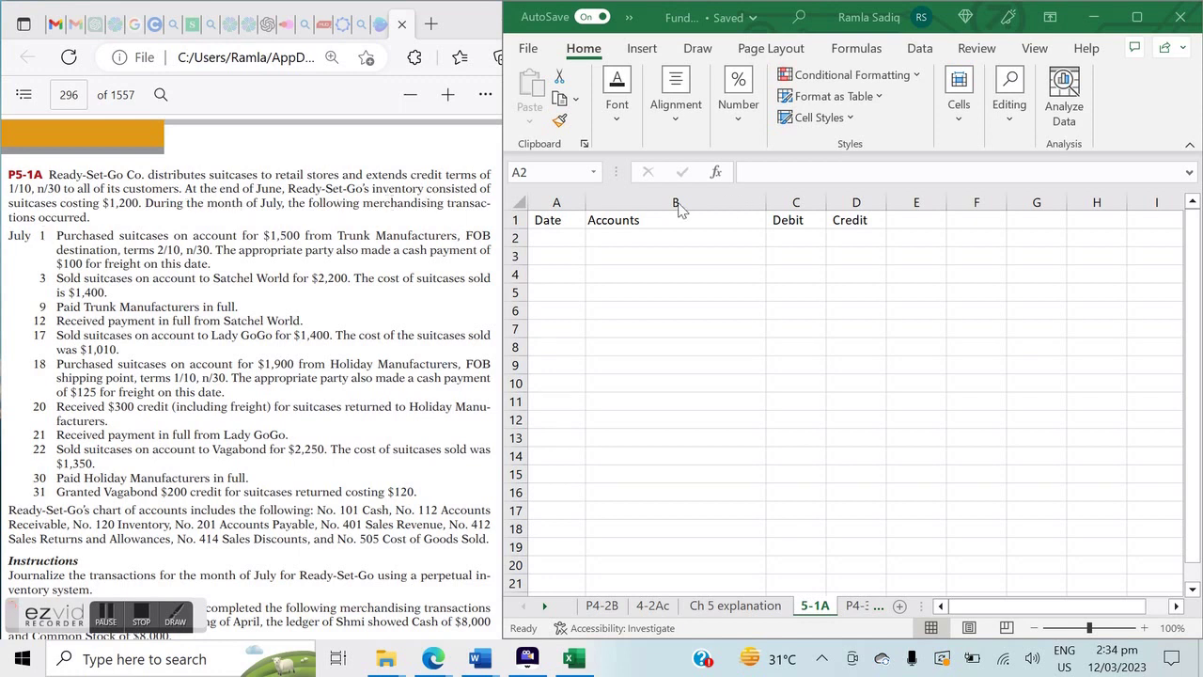
Step: Enter the date 1/7 in A2, with Inventory in B2 and an indented Accounts Payable in B3
click(561, 240)
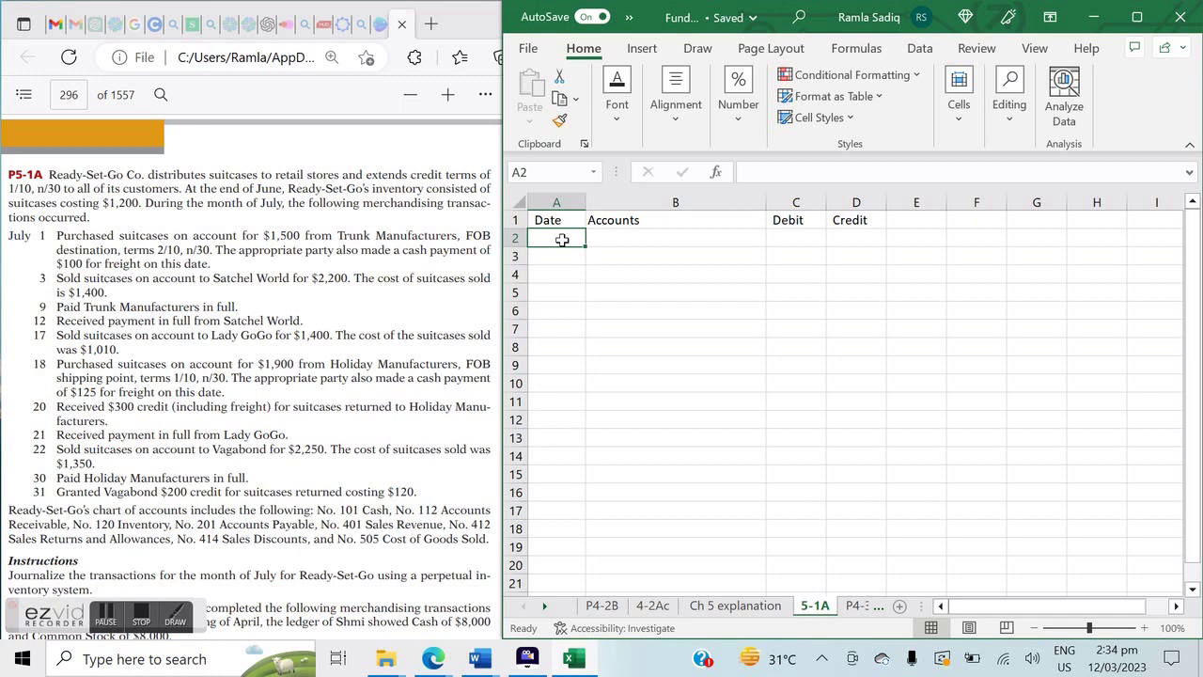
text(1/7)
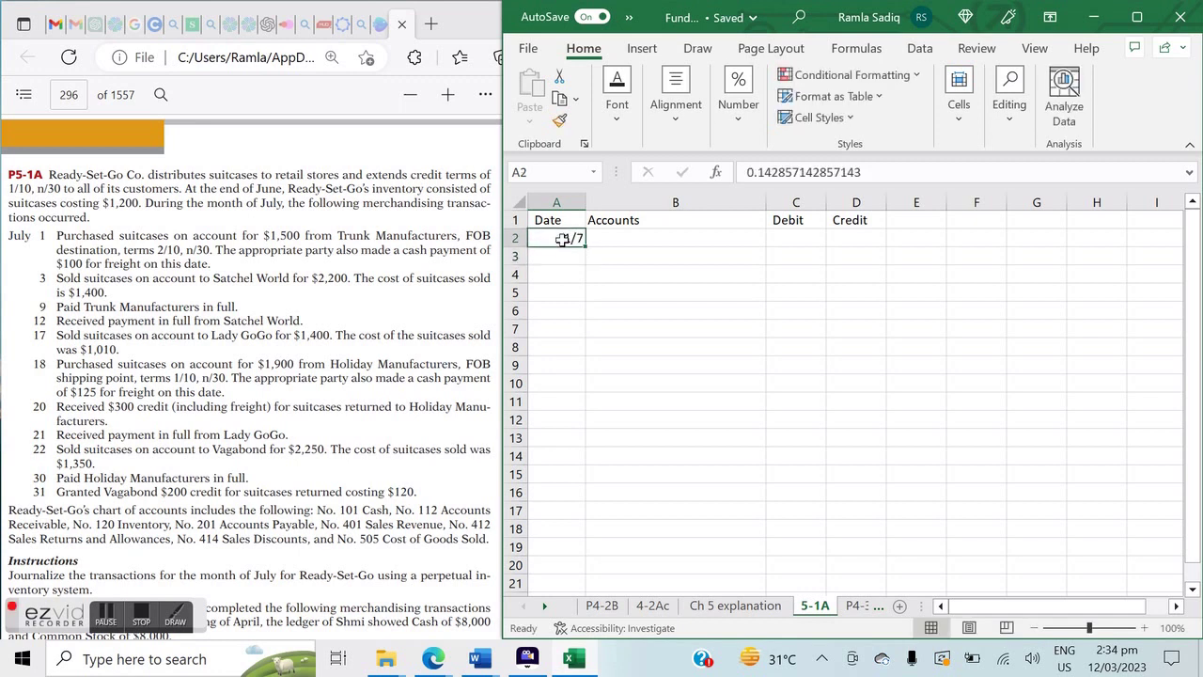
key(Tab)
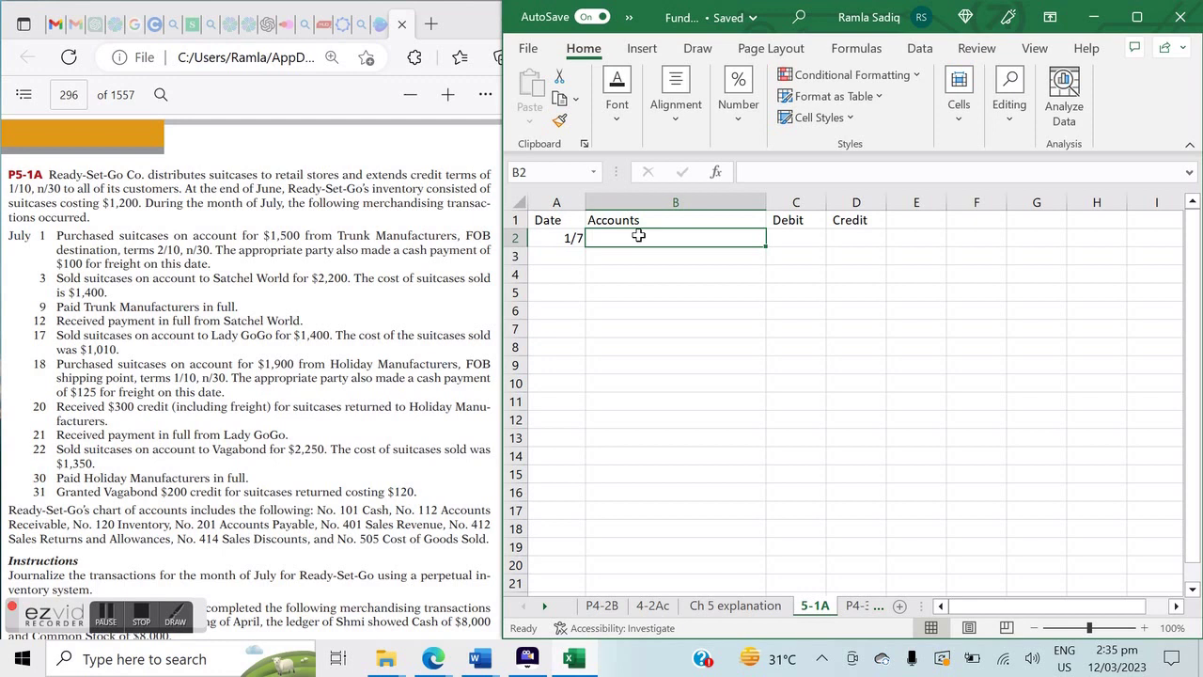
text(Inventory)
key(Return)
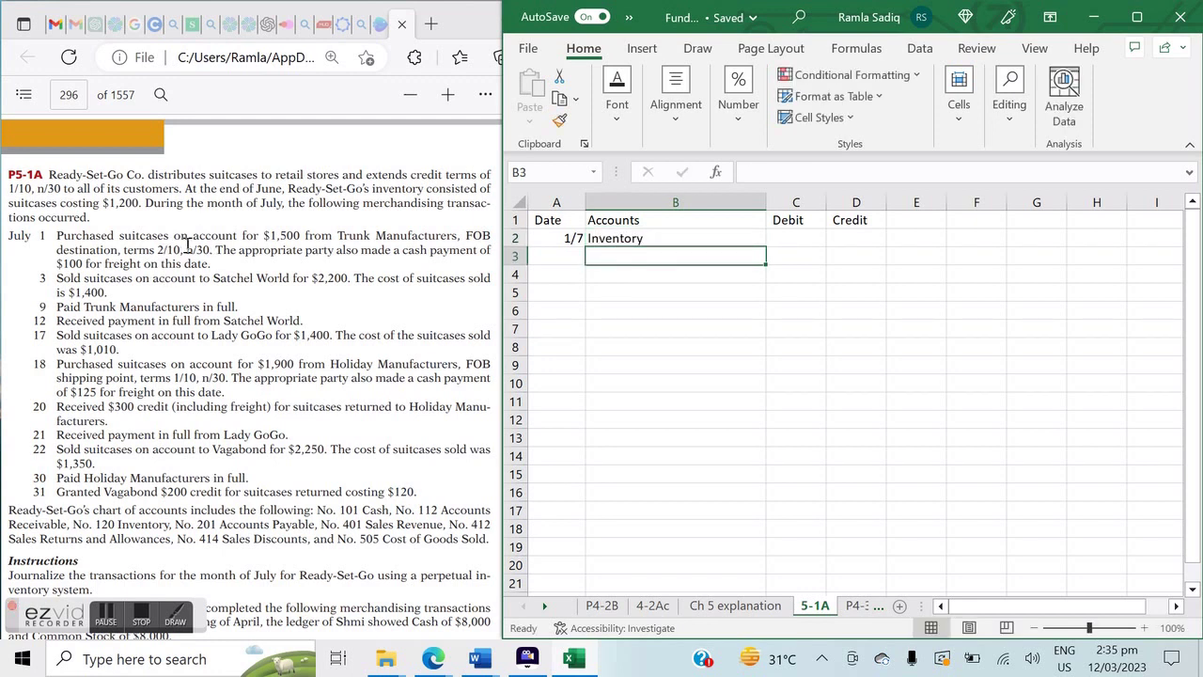
text(A)
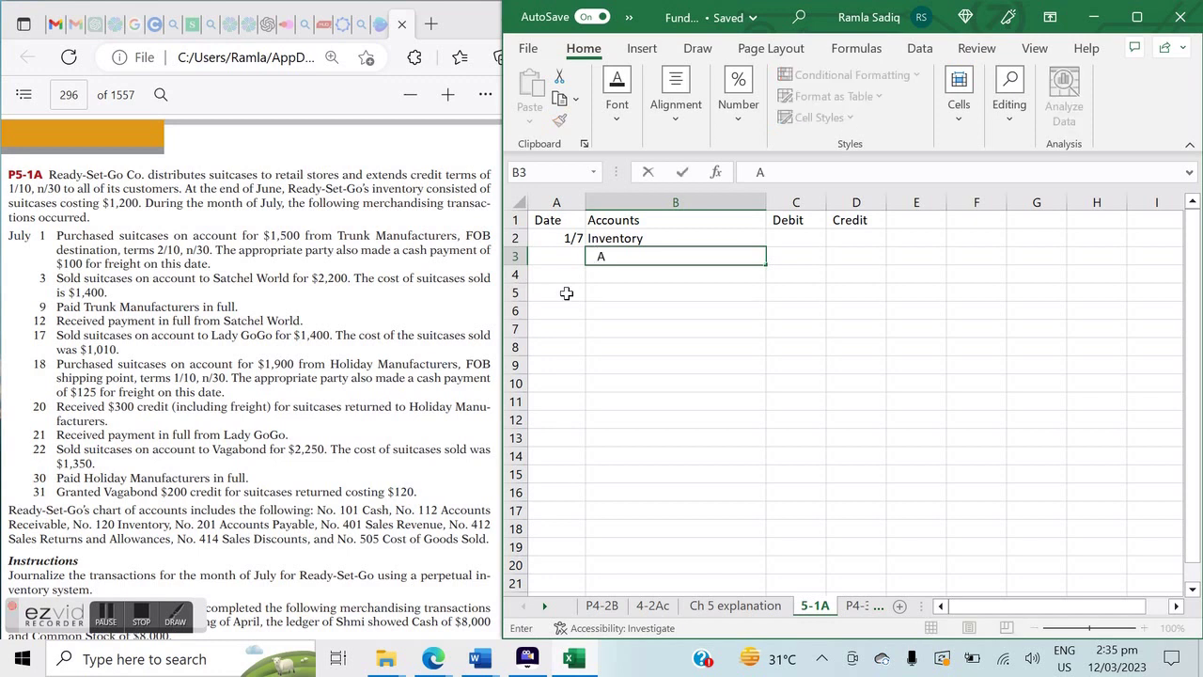
text(ccounts Payable)
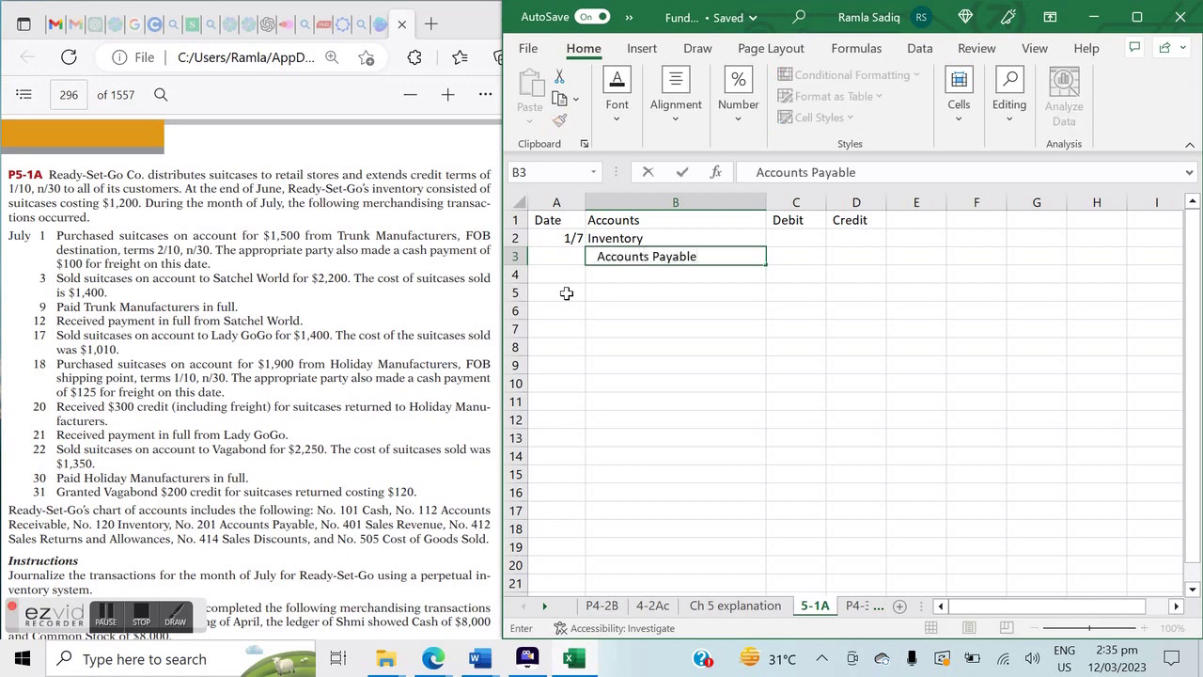
key(Return)
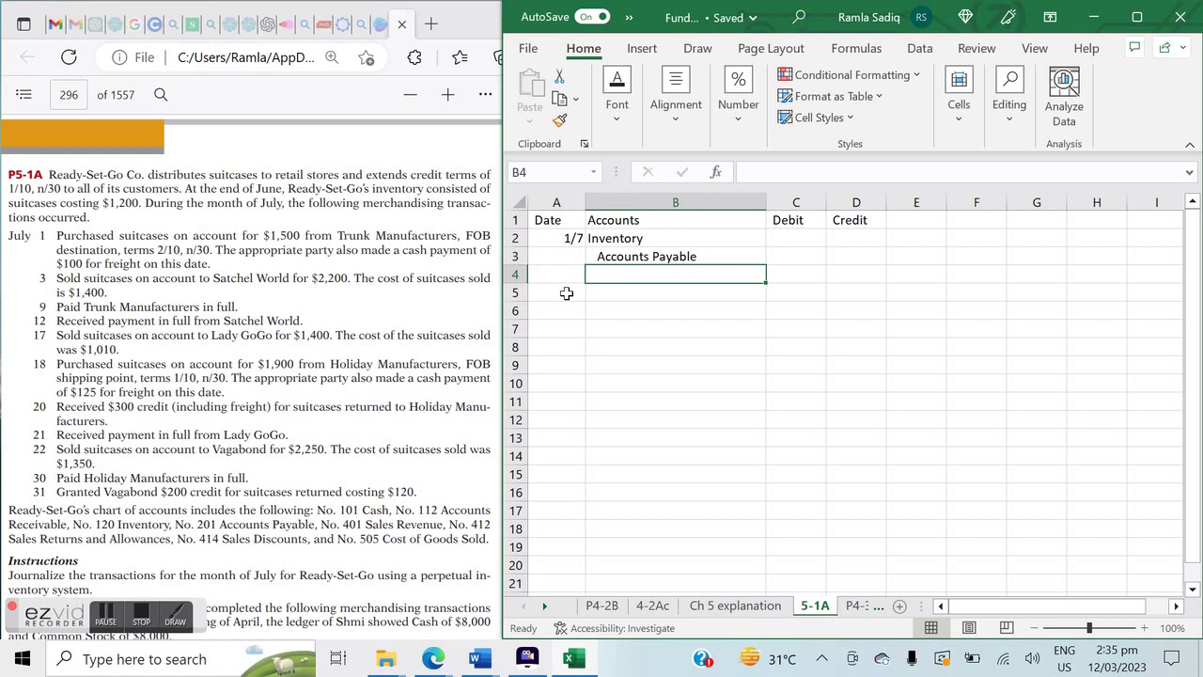
Step: Add the explanation "(Trunk manufacturers, 2/10,n/30)" in B4 and widen the Accounts column to fit it
text(()
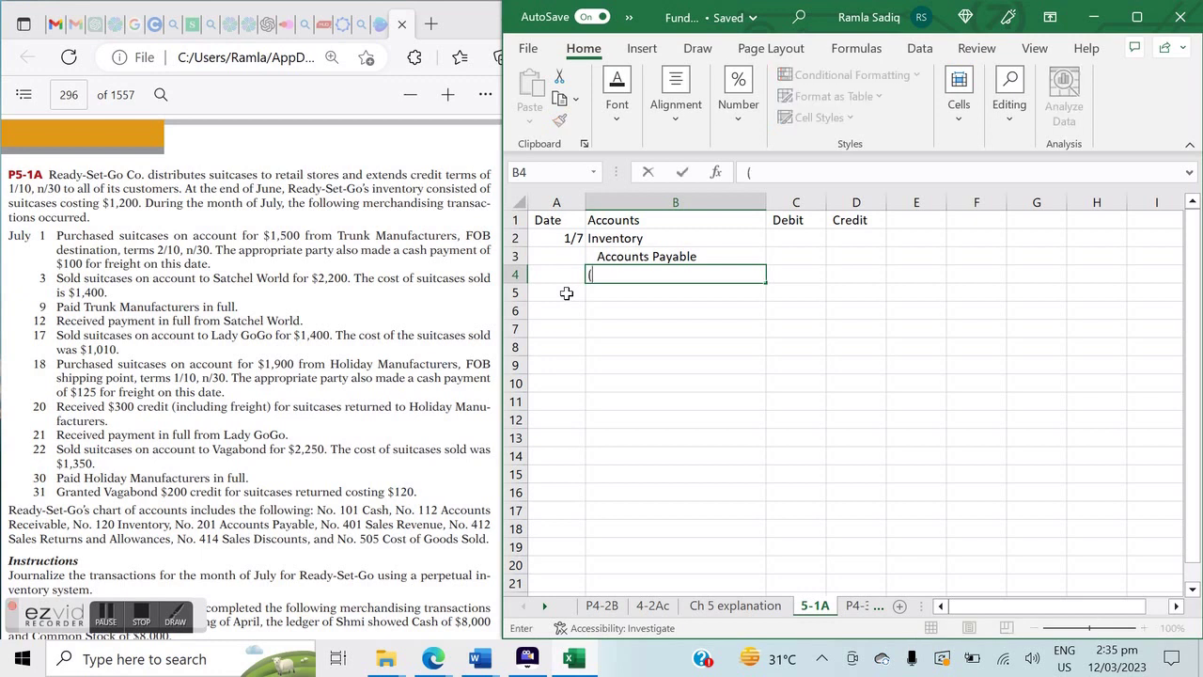
text(Trunk ma)
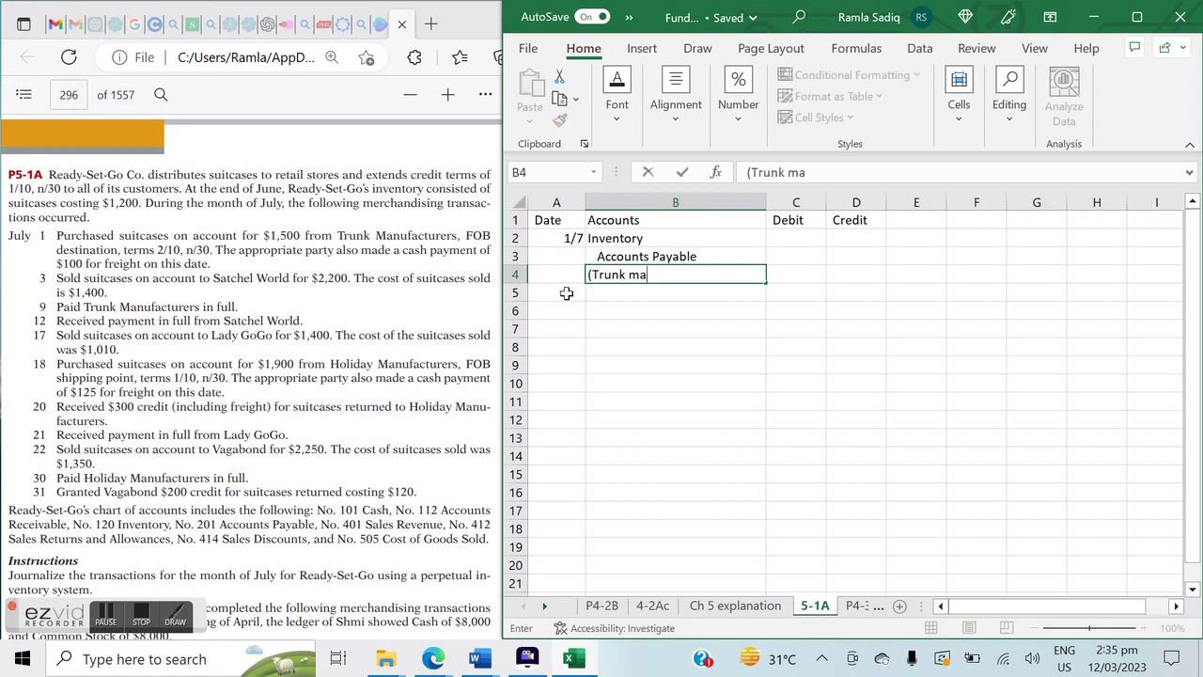
text(nufacturers)
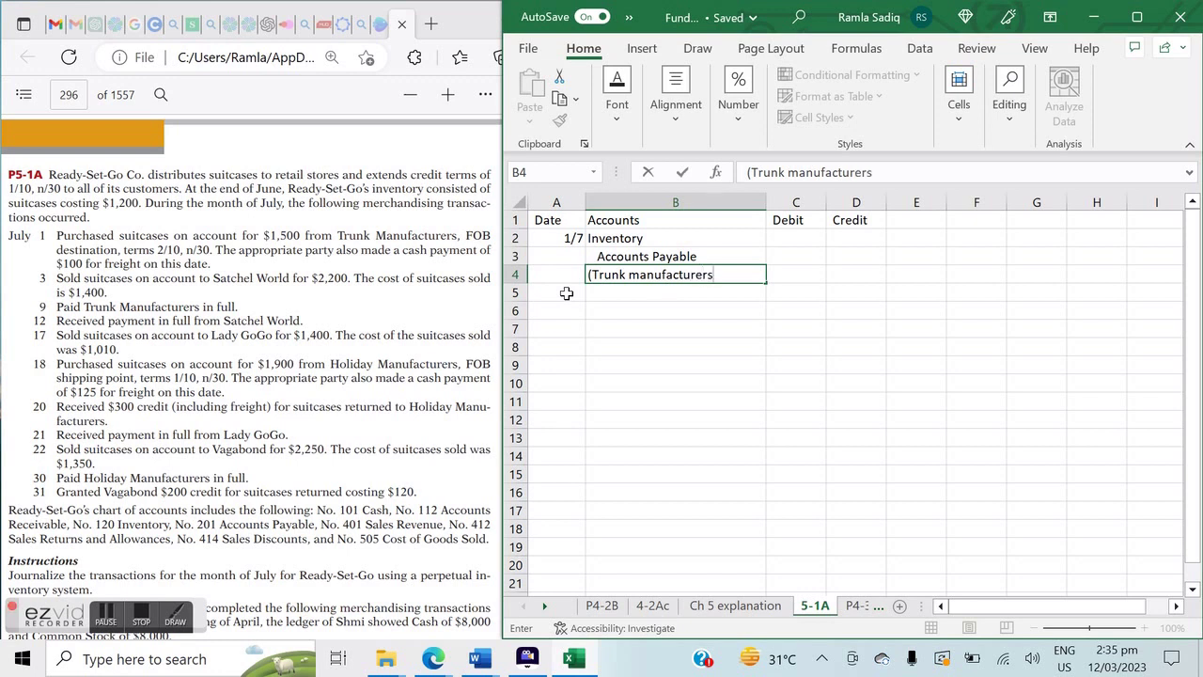
text(,)
text(2/10,n/30))
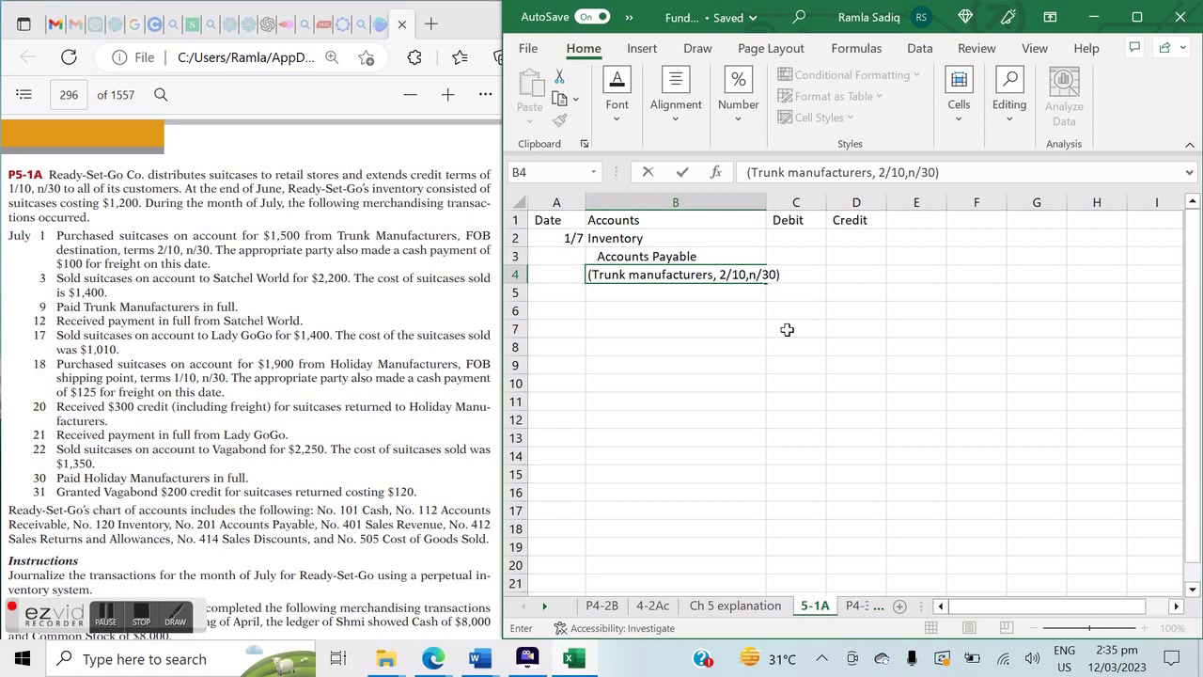
key(Return)
drag(766, 202, 805, 202)
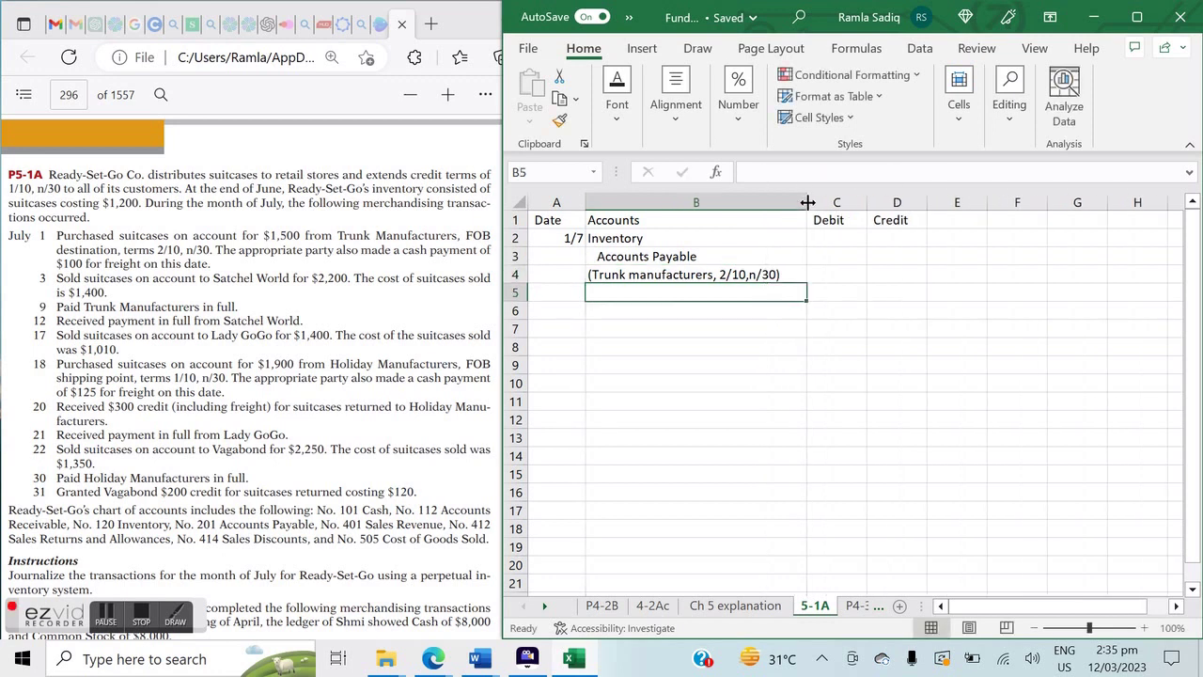
Step: Record 1500 as the debit for Inventory in C2 and as the credit for Accounts Payable in D3
click(781, 243)
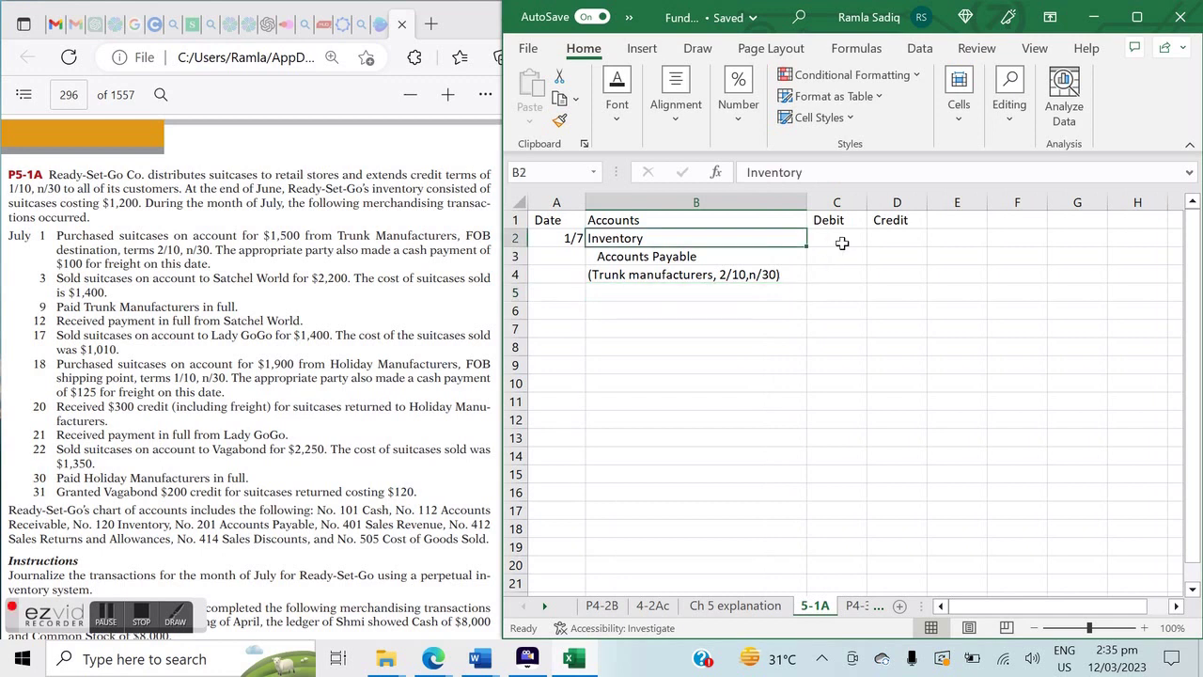
click(842, 242)
text(1500)
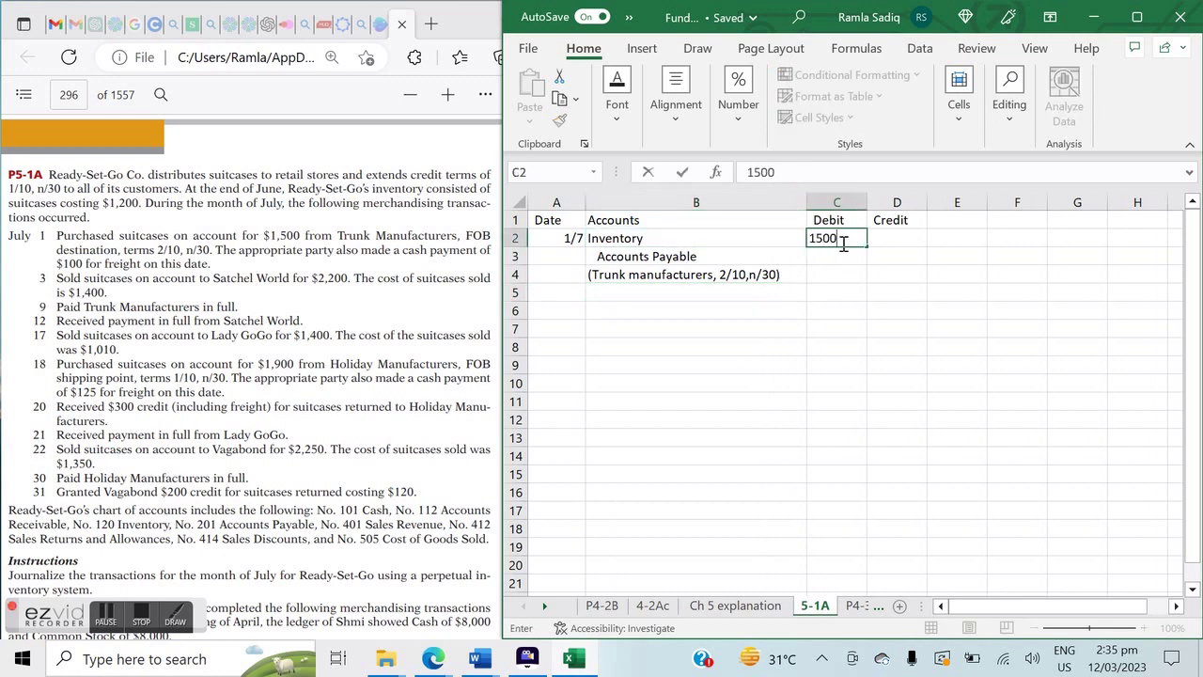
key(Return)
key(Right)
text(1500)
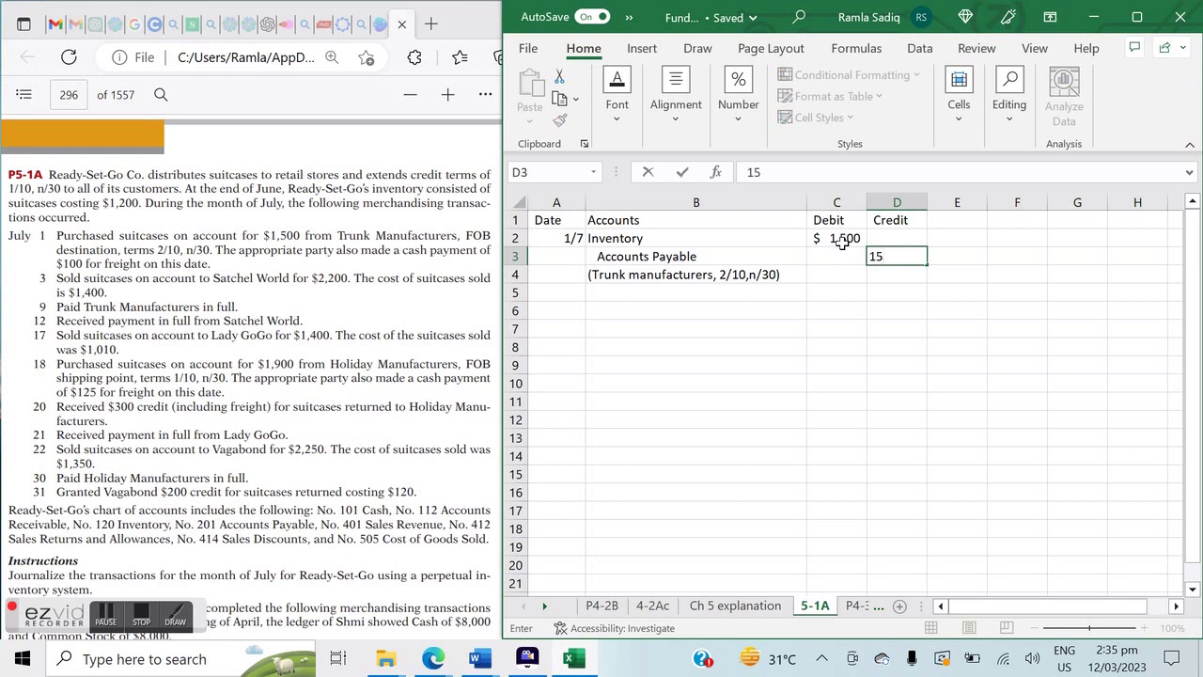
key(Return)
Step: Enter the date 3/7 in A5 for the sale to Satchel World
key(Left)
key(Down)
key(Left)
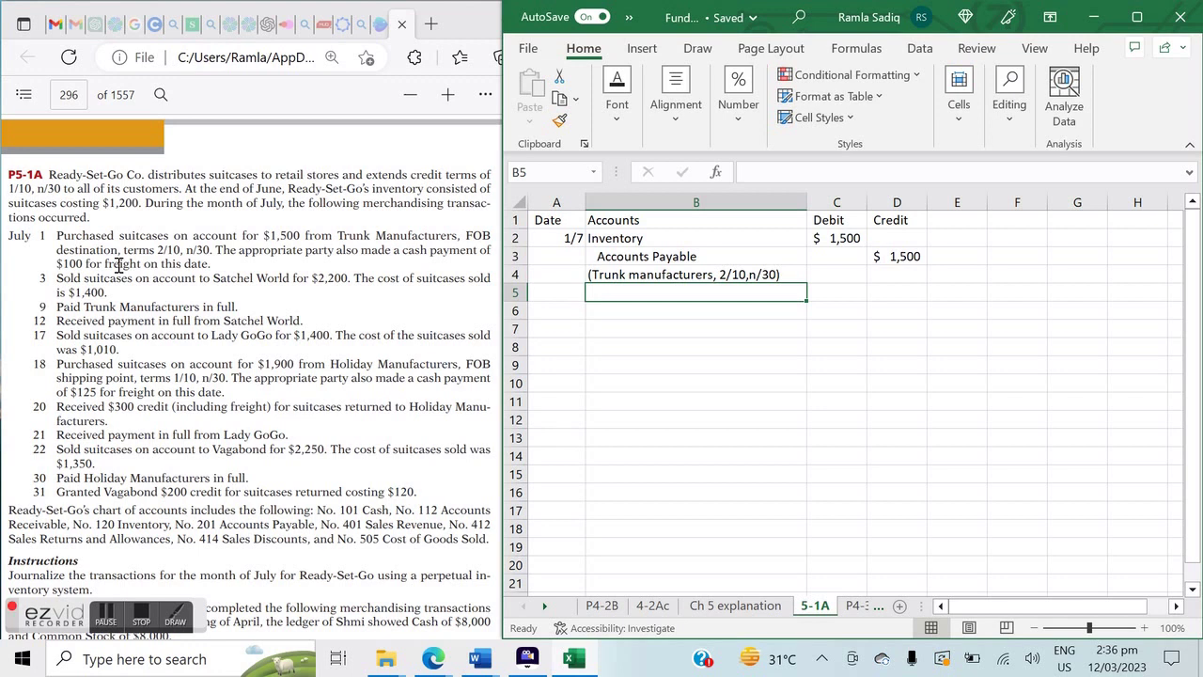
click(560, 294)
text(3/7)
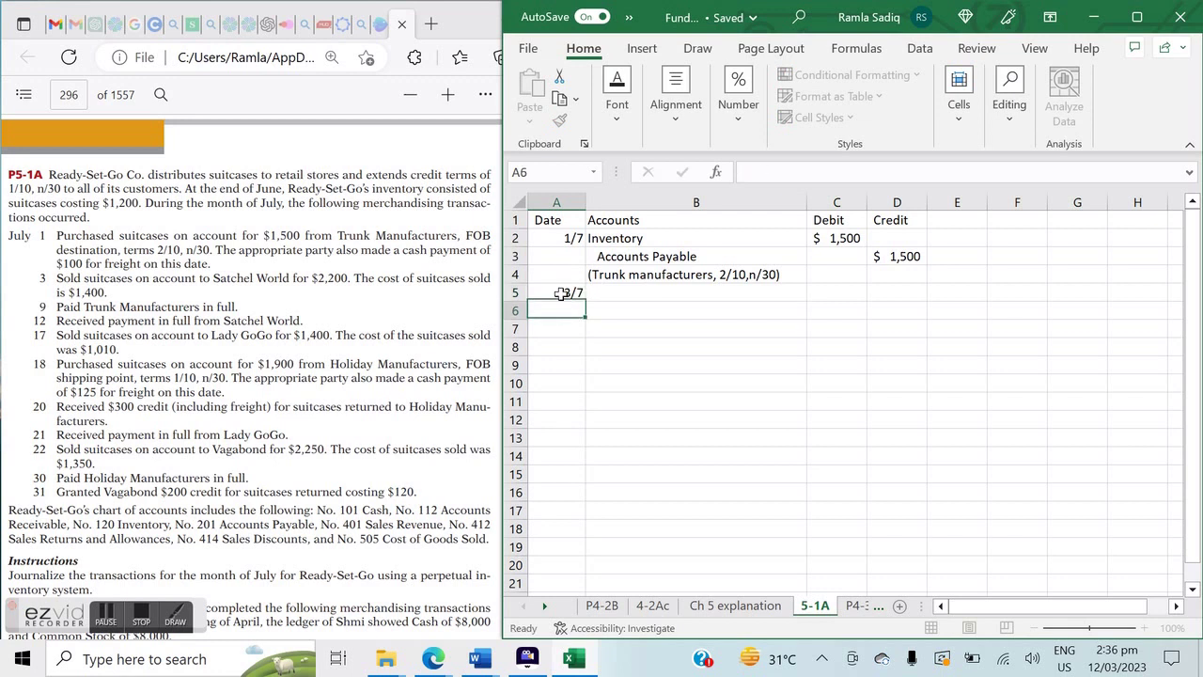
key(Tab)
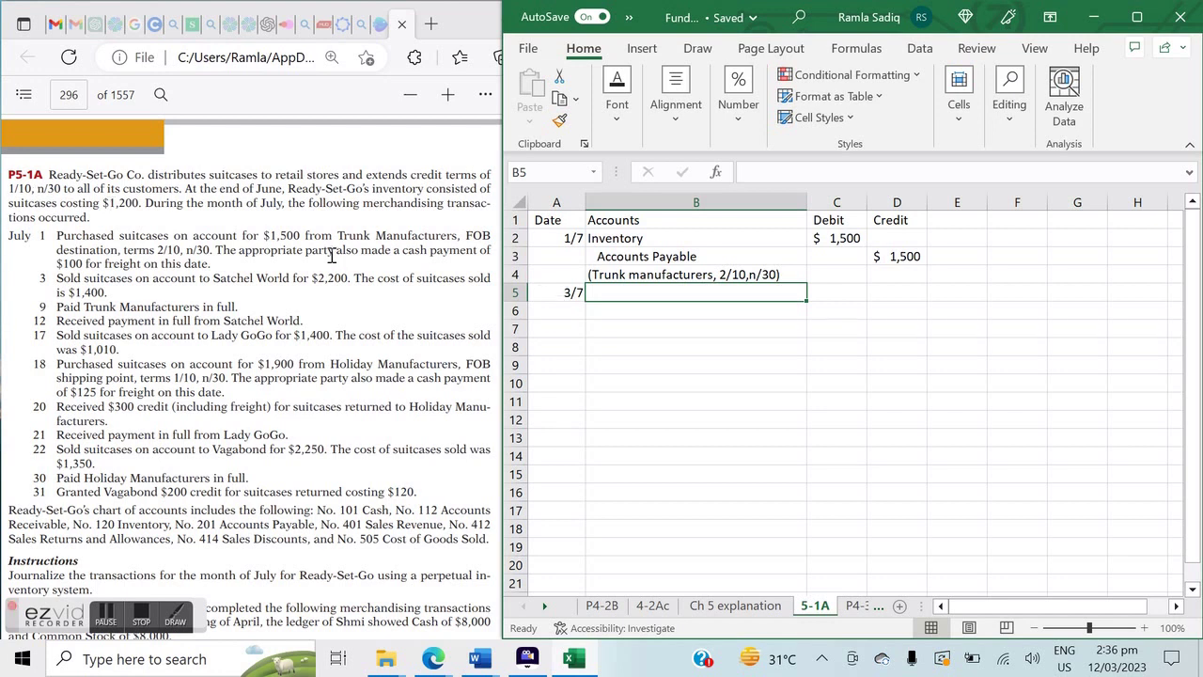
Step: Enter Accounts Receivable in B5 and an indented Sales Revenue in B6
text(Acocunts)
key(BackSpace)
key(BackSpace)
key(BackSpace)
key(BackSpace)
key(BackSpace)
key(BackSpace)
text(counts)
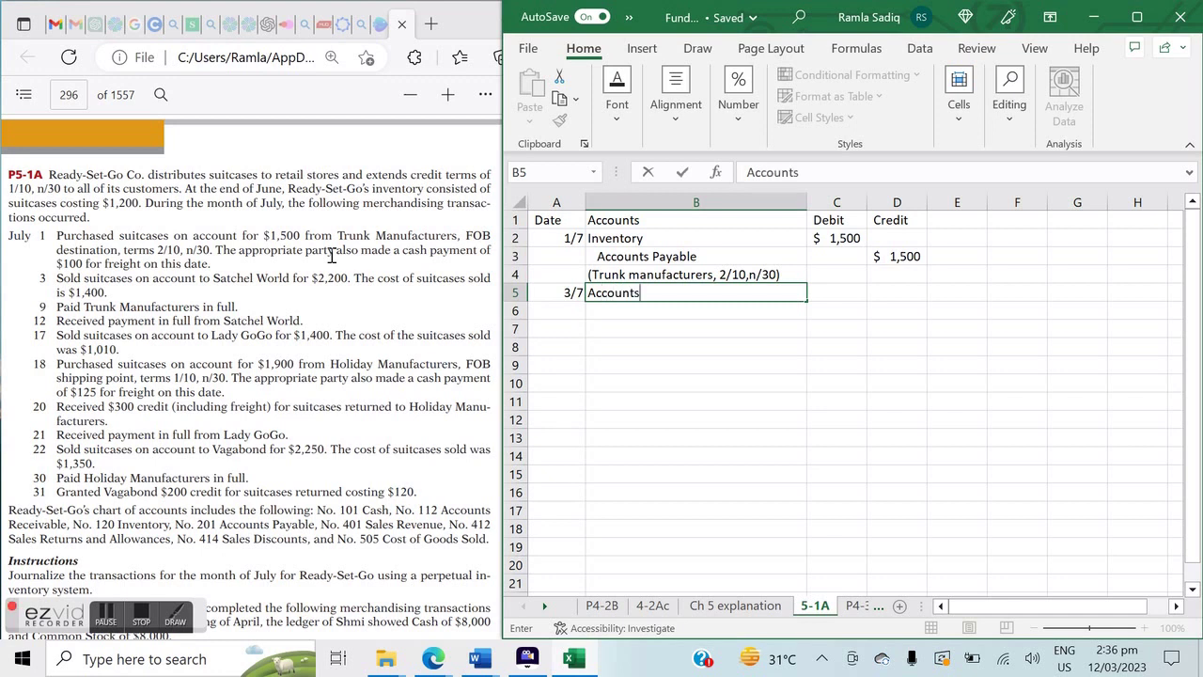
text( Receivable)
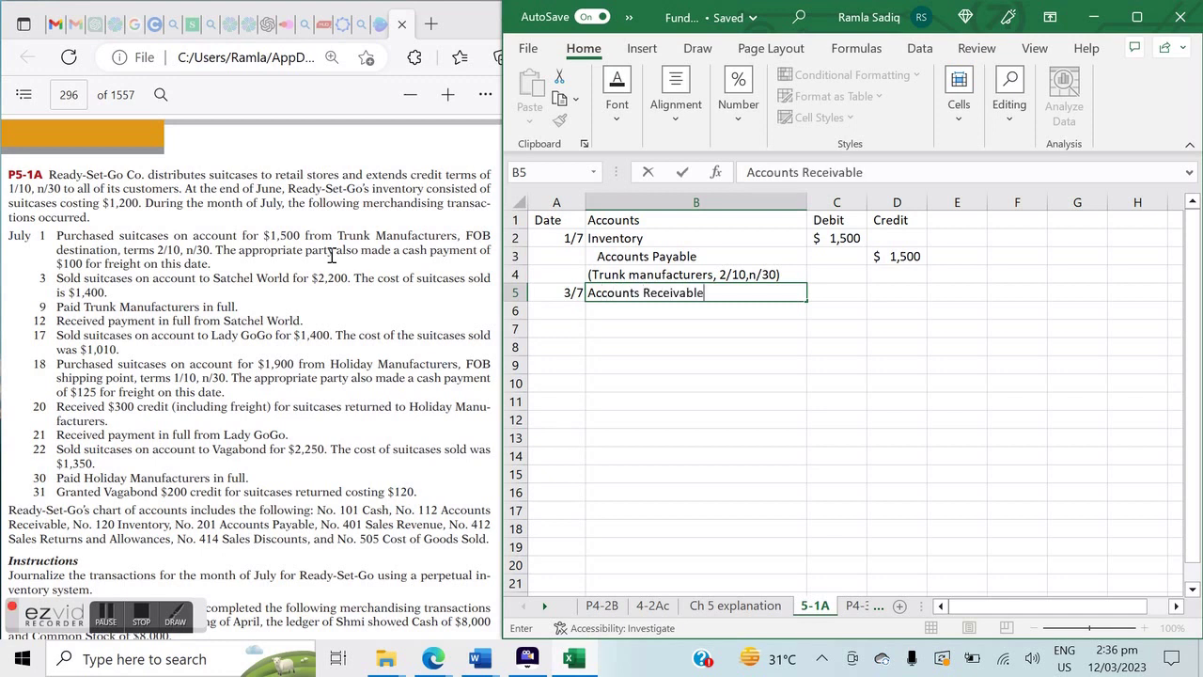
key(Return)
text(Sales)
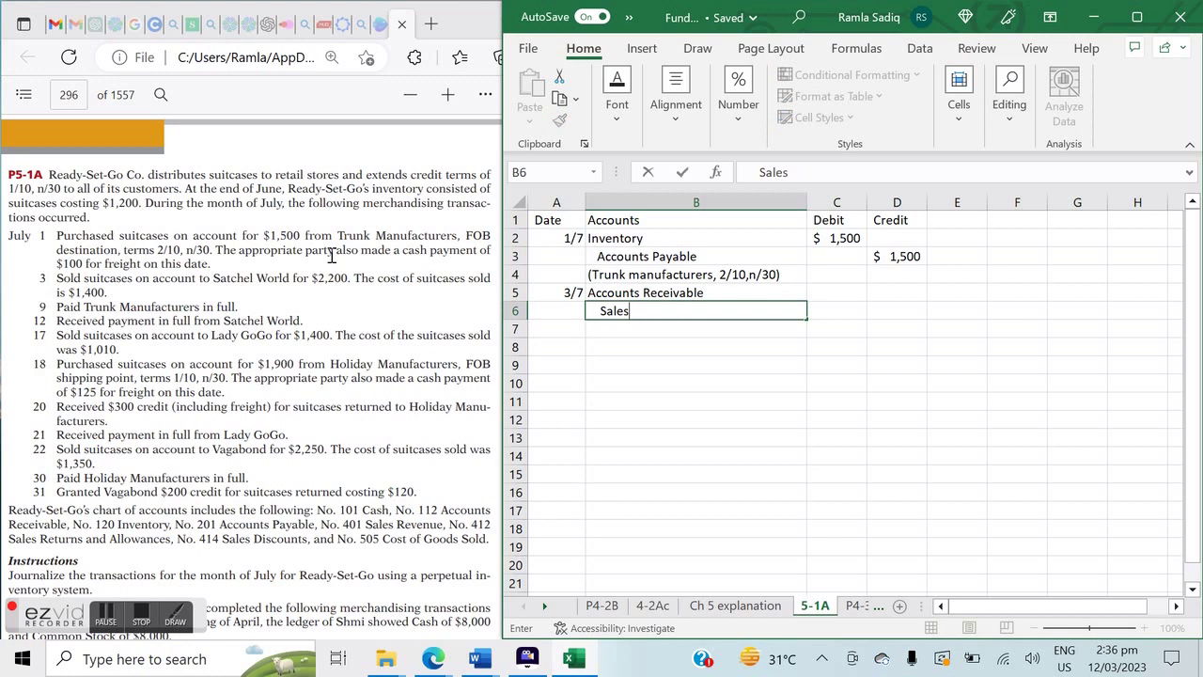
text( Revenue)
Step: Record 2200 as the debit for Accounts Receivable in C5 and as the credit for Sales Revenue in D6
key(Tab)
key(Up)
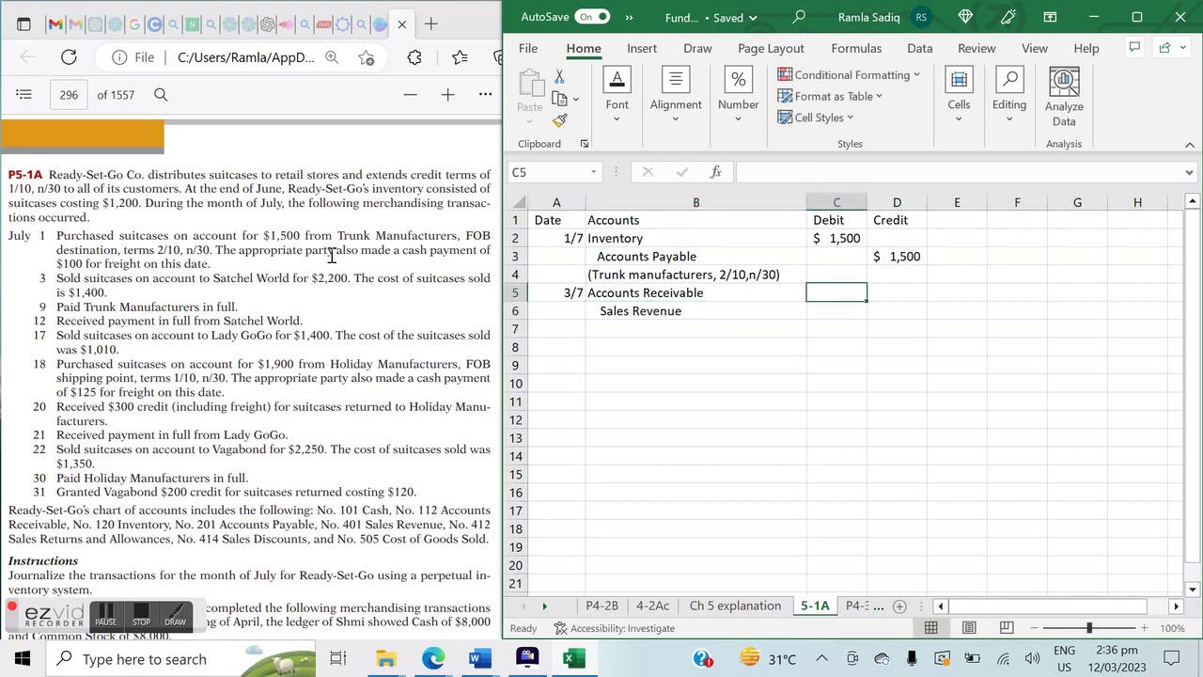
text(2200)
key(Return)
key(Right)
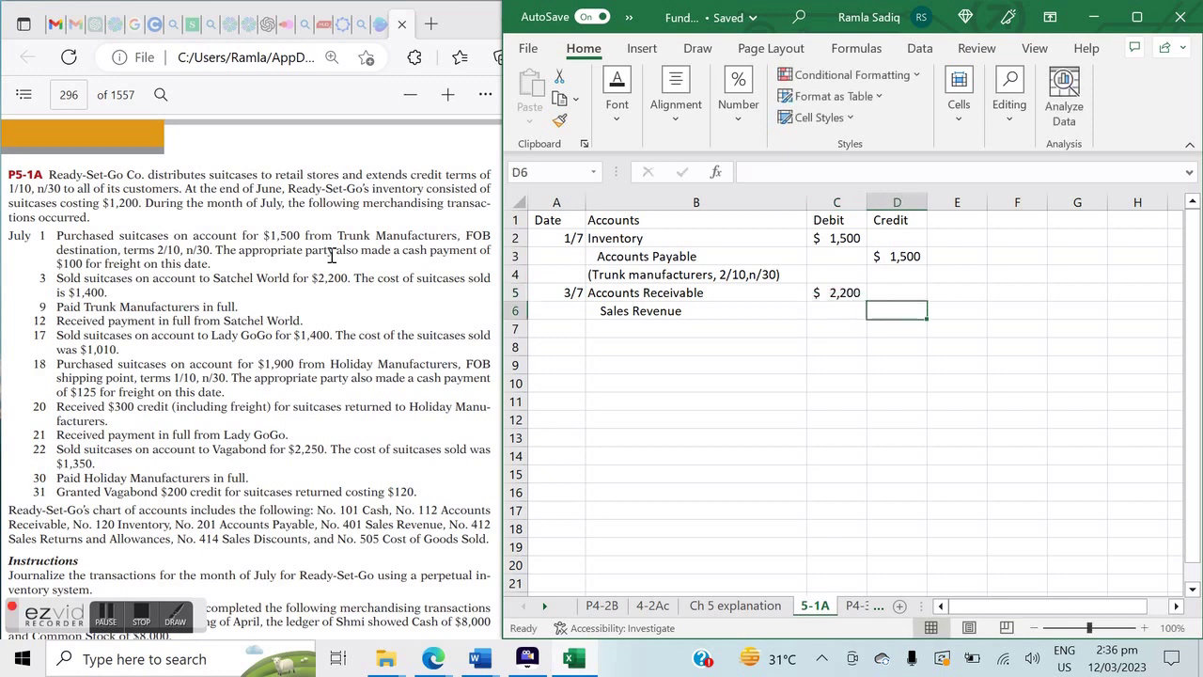
text(2200)
key(Return)
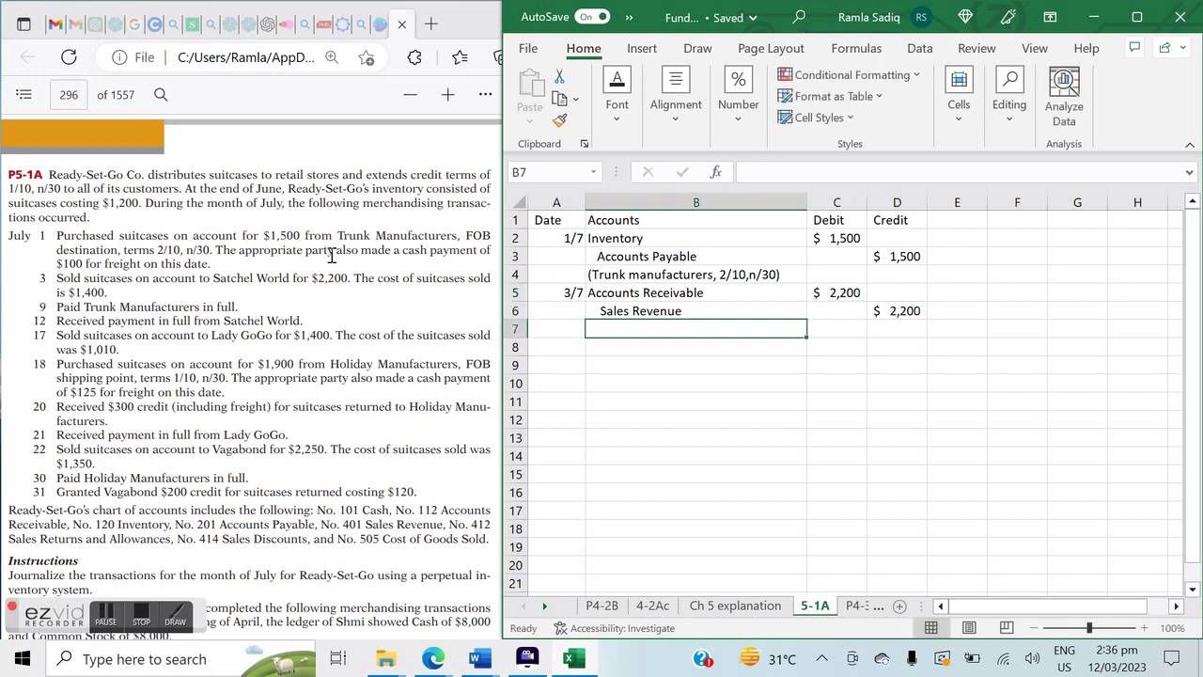
Step: Enter Cost of Goods Sold in B7 and an indented Inventory in B8
text(Cost o)
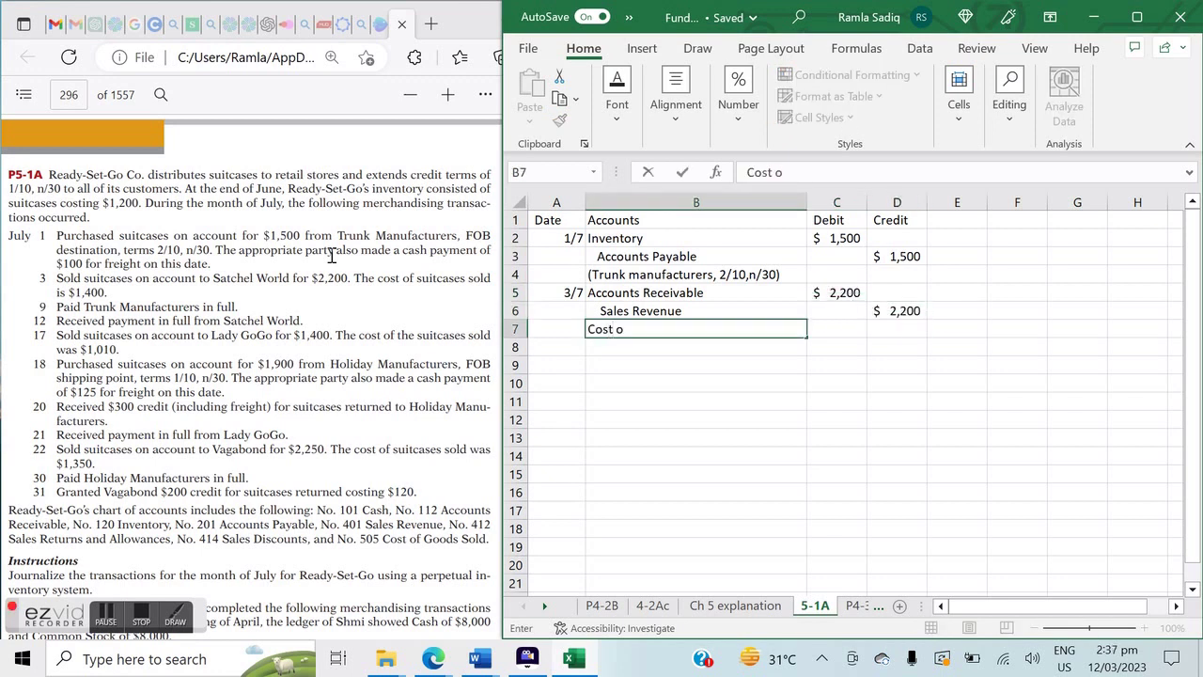
text(f Goods Sold)
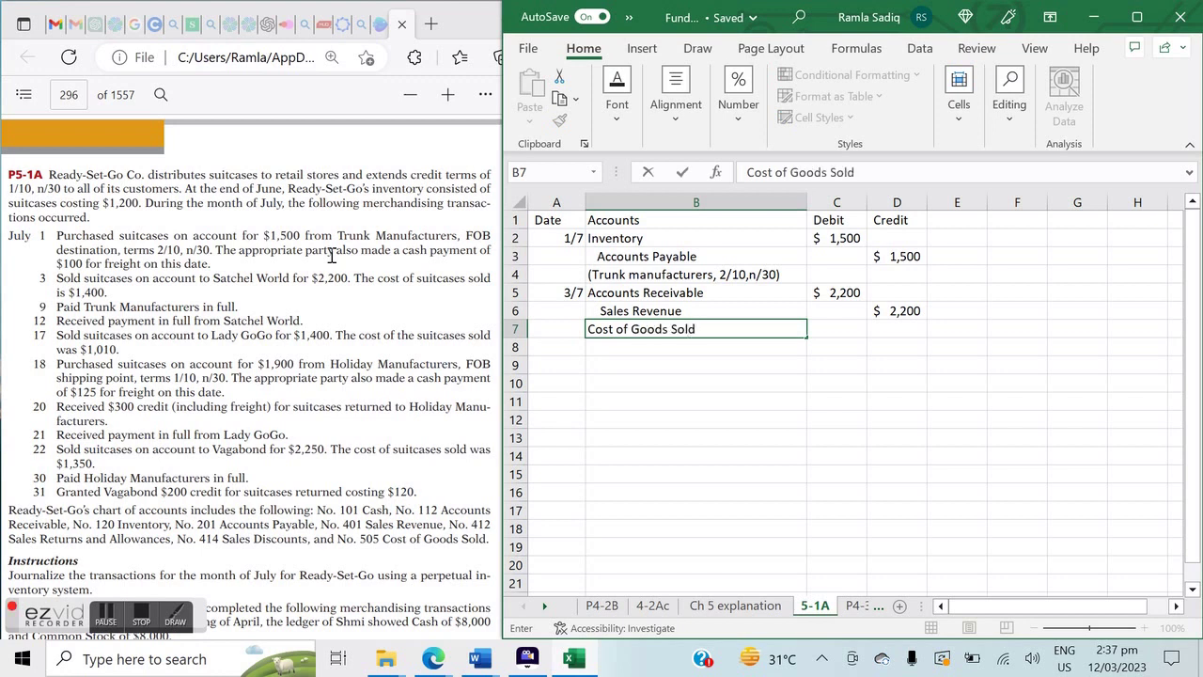
key(Return)
text(Inventory)
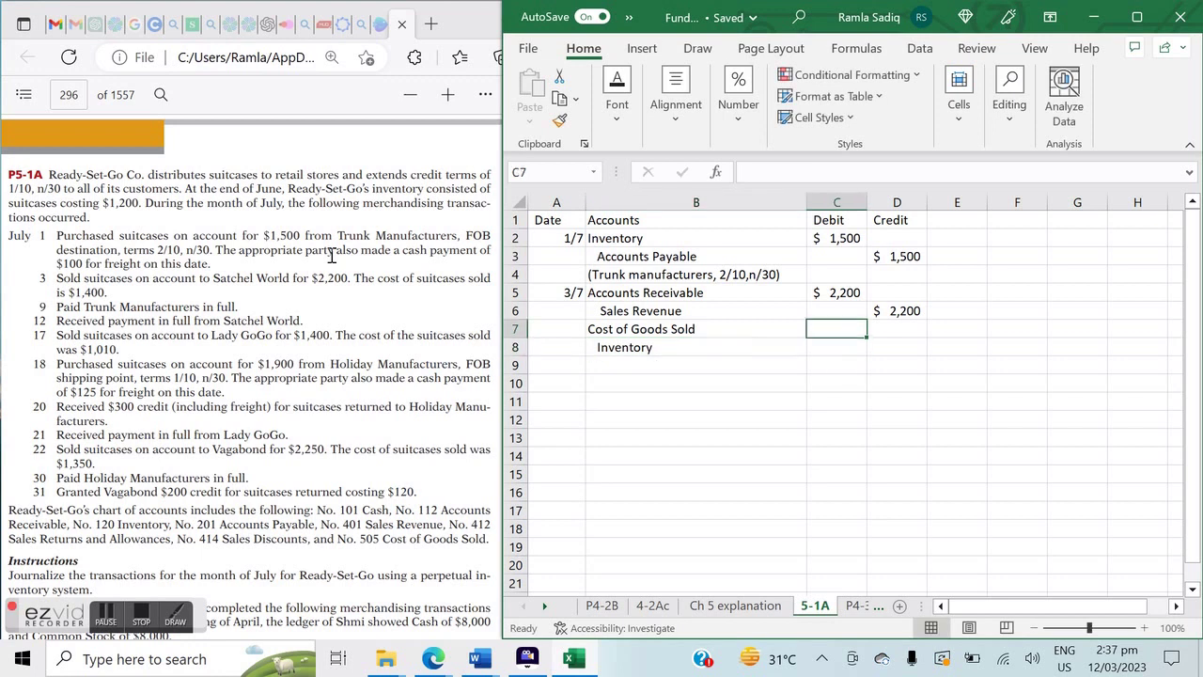
Step: Record 1400 as the debit for Cost of Goods Sold in C7 and as the credit for Inventory in D8
text(1400)
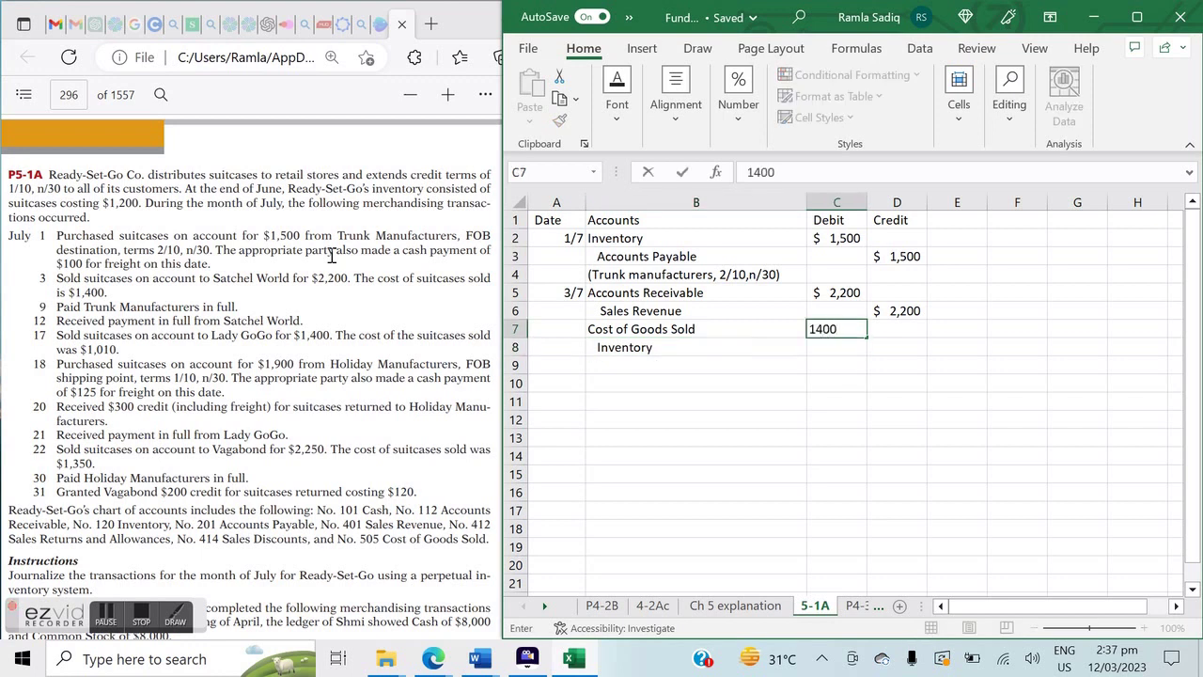
key(Return)
key(Tab)
text(1400)
key(Return)
Step: Add the explanation "(Satchel World, 1/10,n/30)" in B9 below the sale entry
key(Left)
key(Left)
text(()
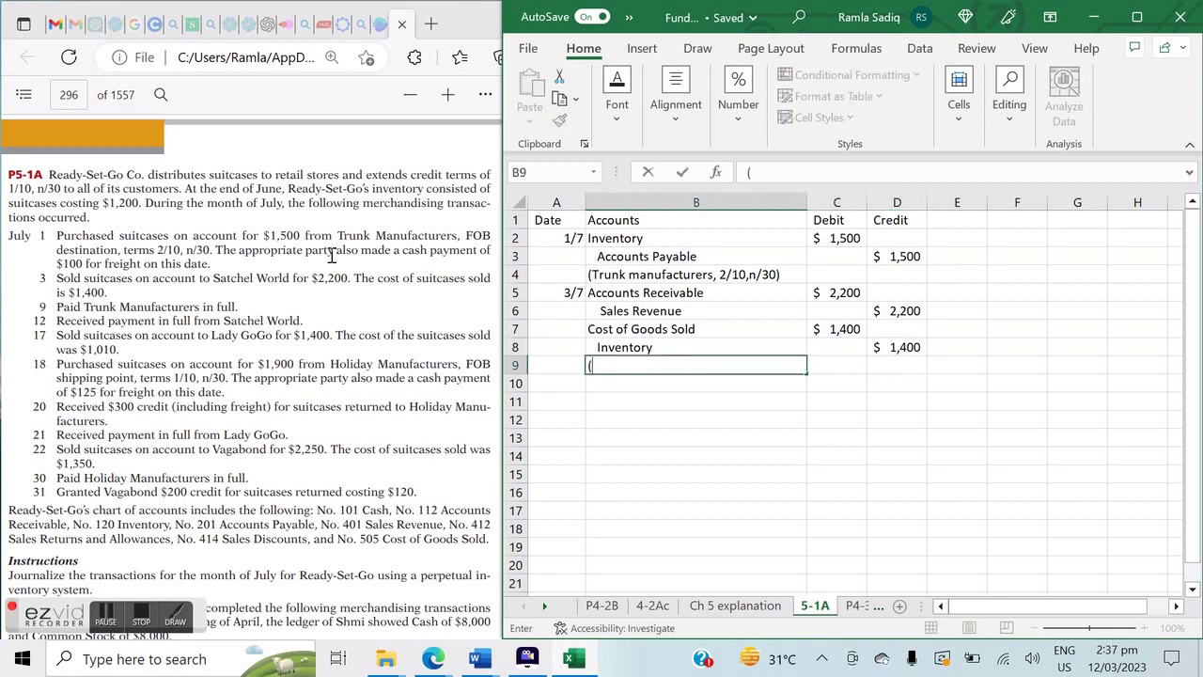
text(Satchel W)
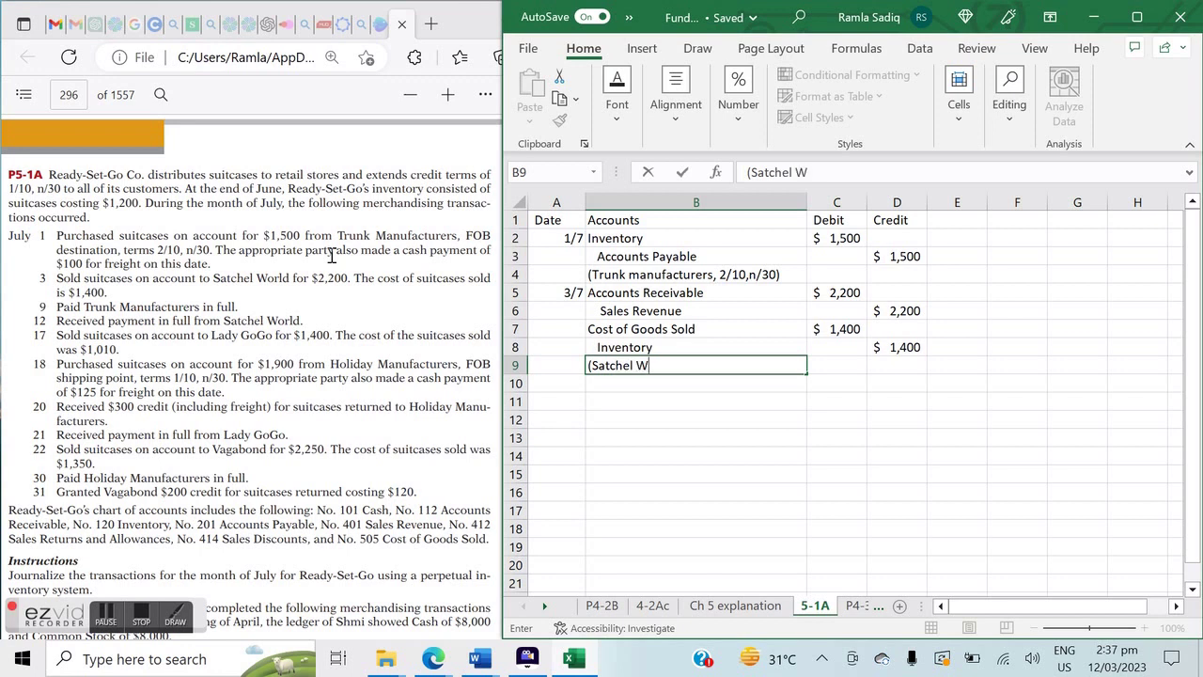
text(orld, 1/10,)
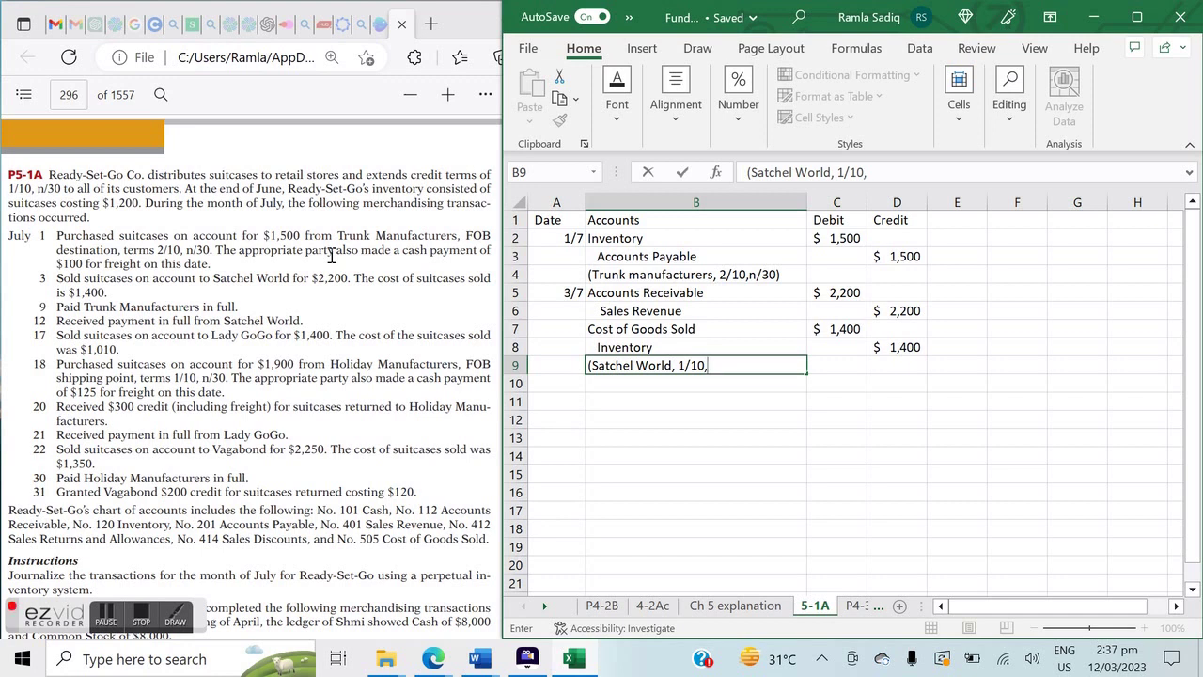
text(n/30))
key(Return)
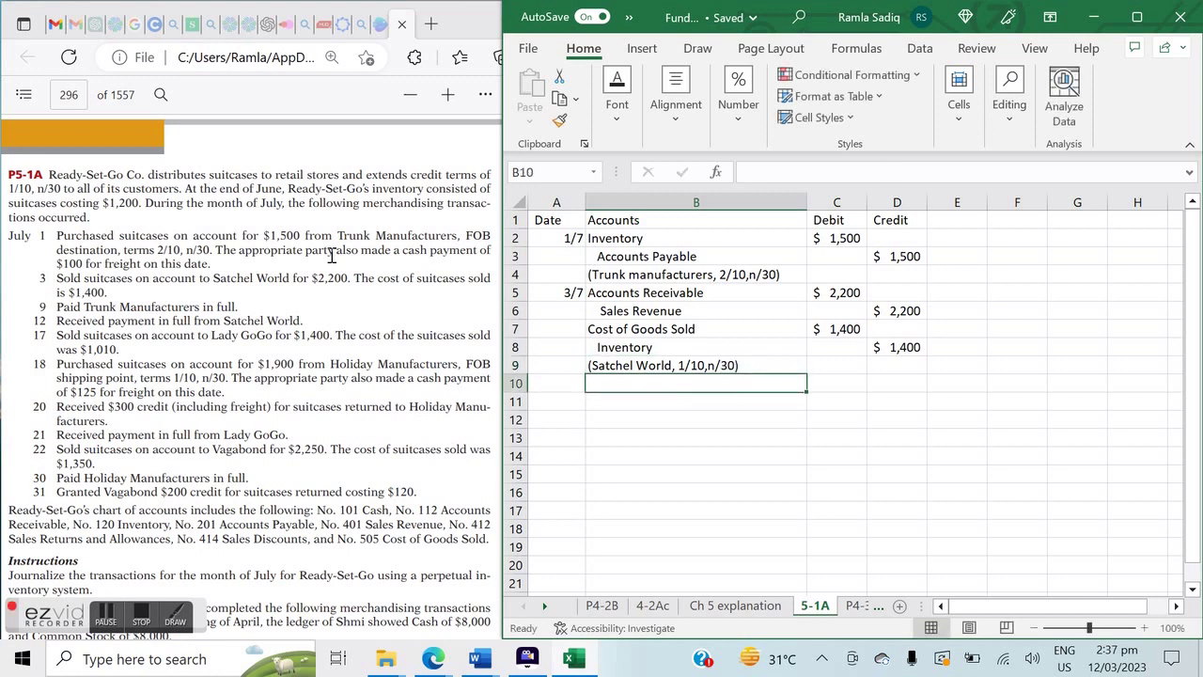
Step: Try to enter the date 9/7 in A10 for the payment to Trunk Manufacturers
key(Left)
text(9)
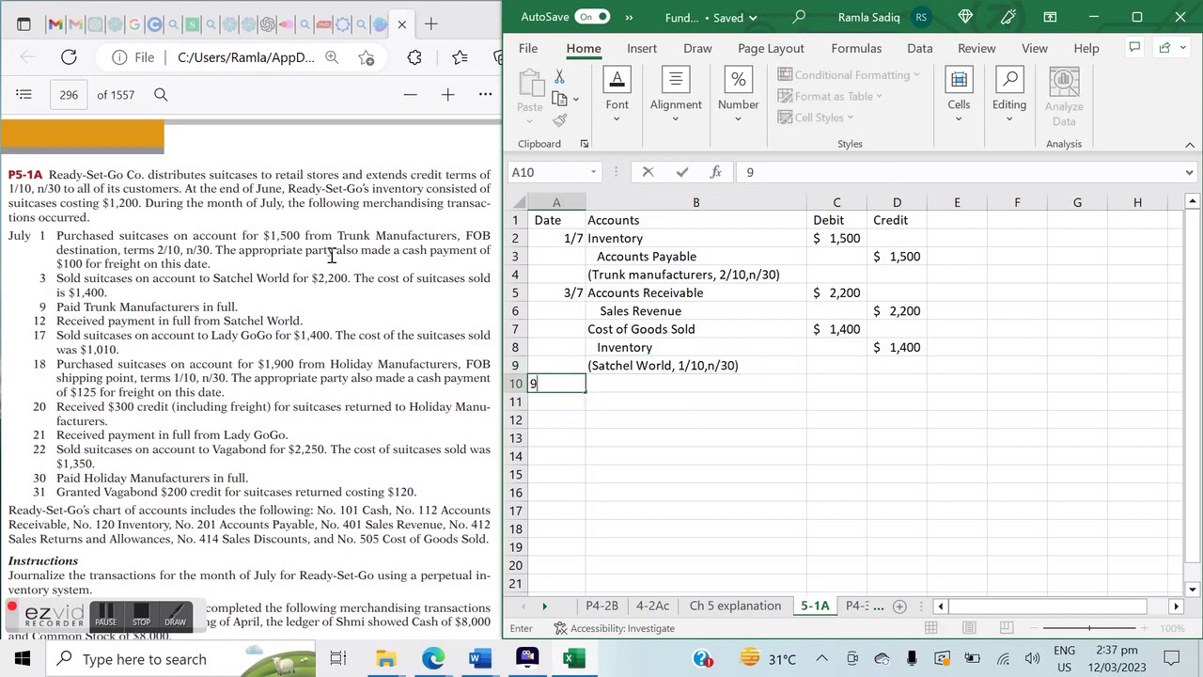
text(/7)
key(Tab)
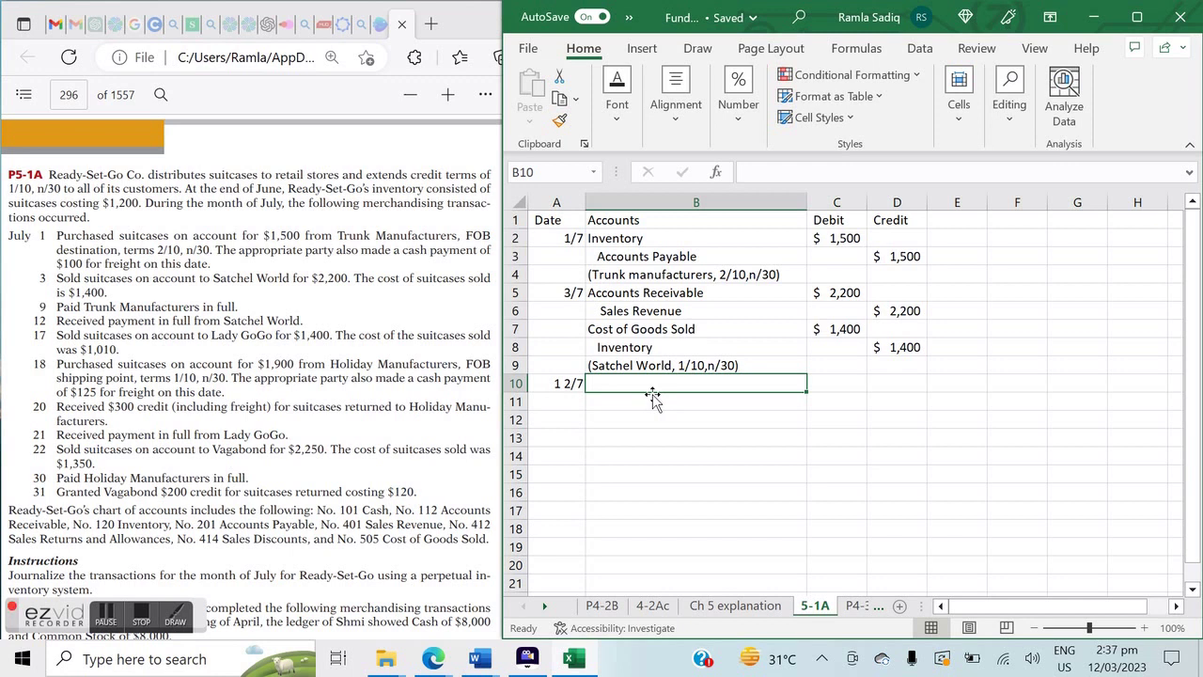
Step: Enter Accounts Payable in B10 with indented Cash in B11 and Inventory in B12, and open the explanation in B13 with a parenthesis
text(Accounts P)
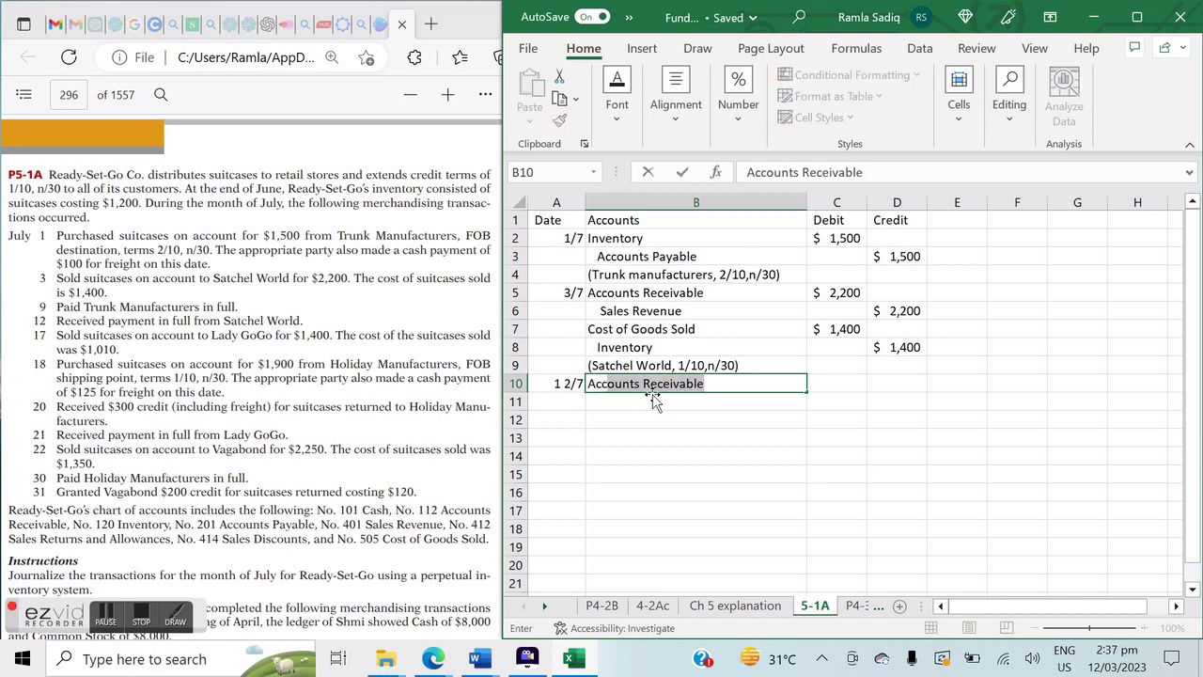
text(ayable)
key(Return)
text(Cash)
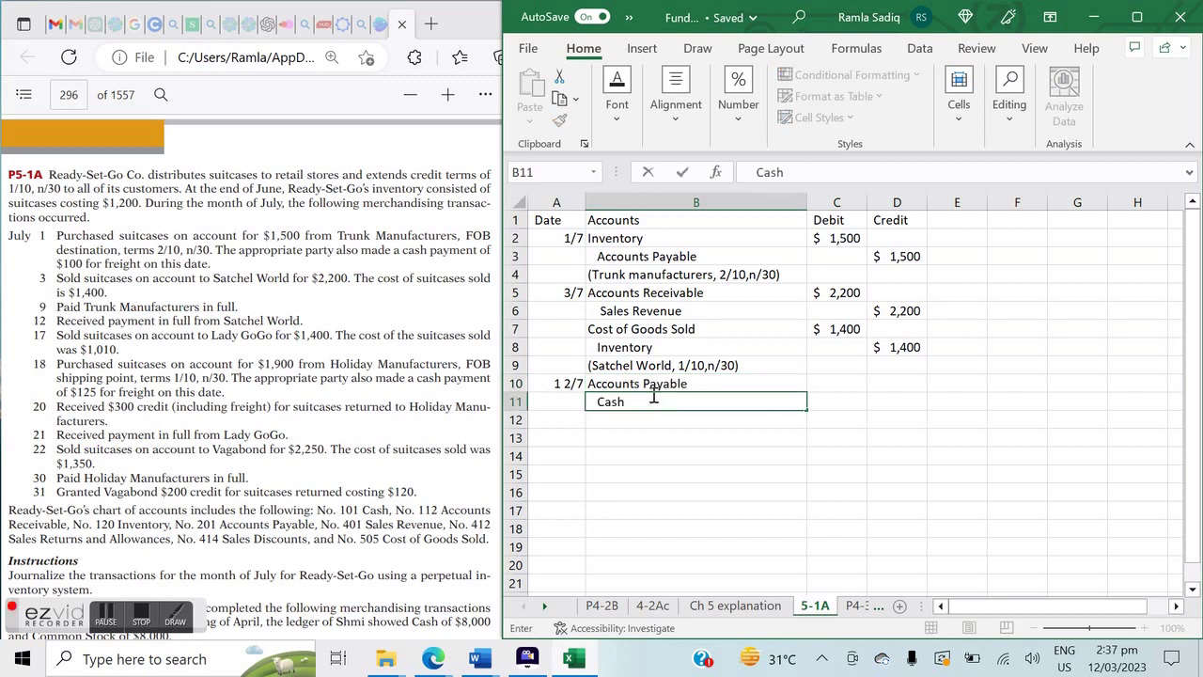
key(Return)
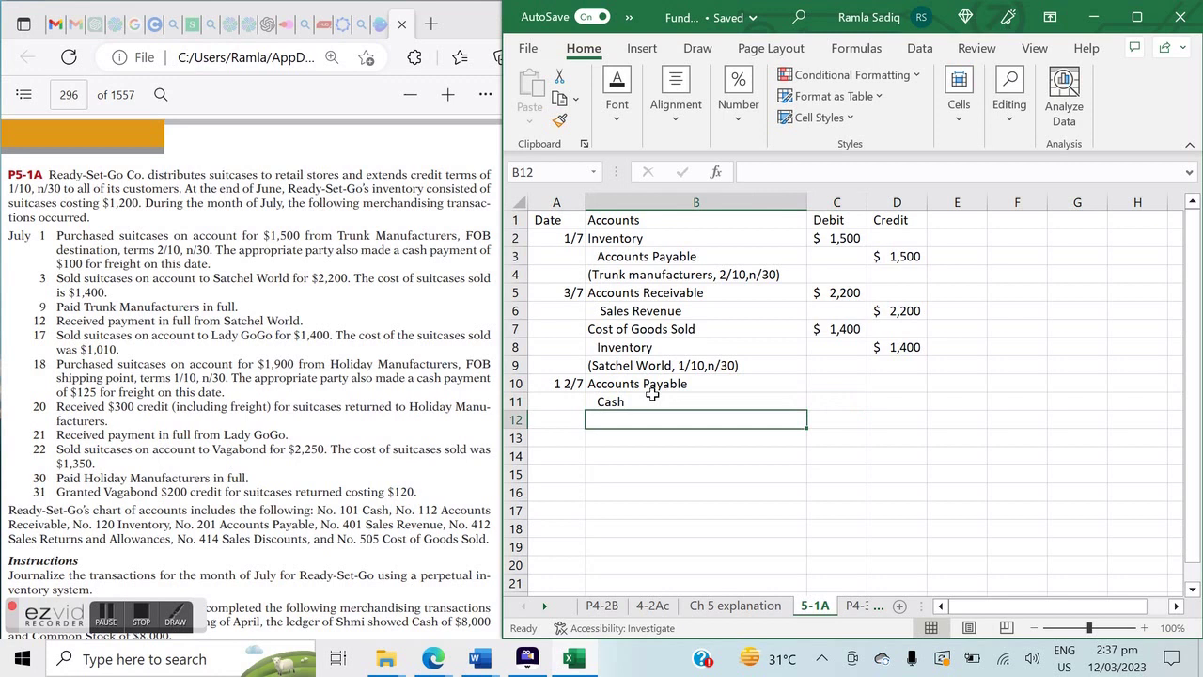
text(Inven)
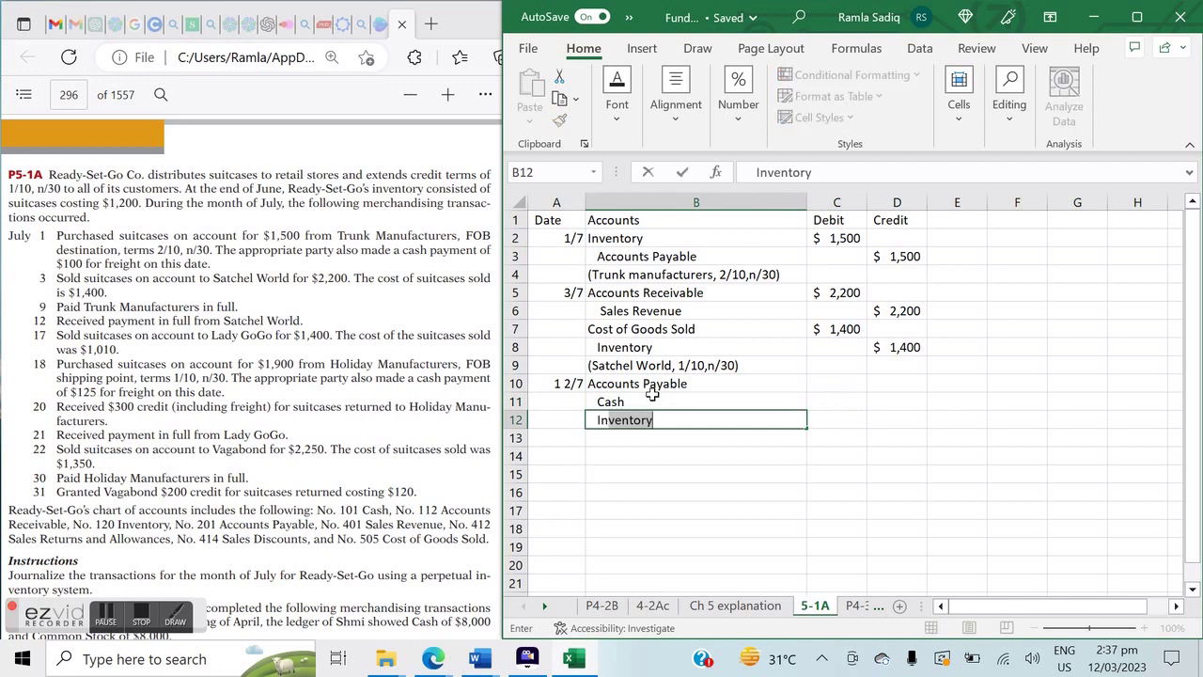
text(tory)
key(Return)
text(()
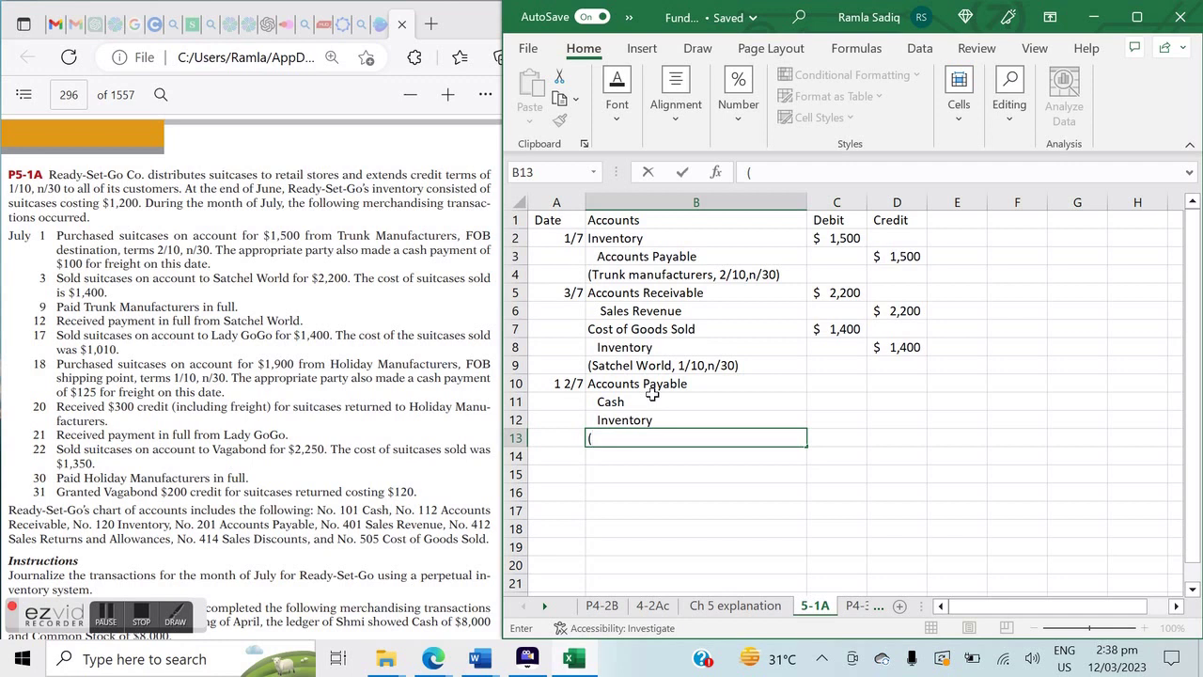
click(555, 379)
key(Down)
key(Up)
drag(900, 169, 651, 177)
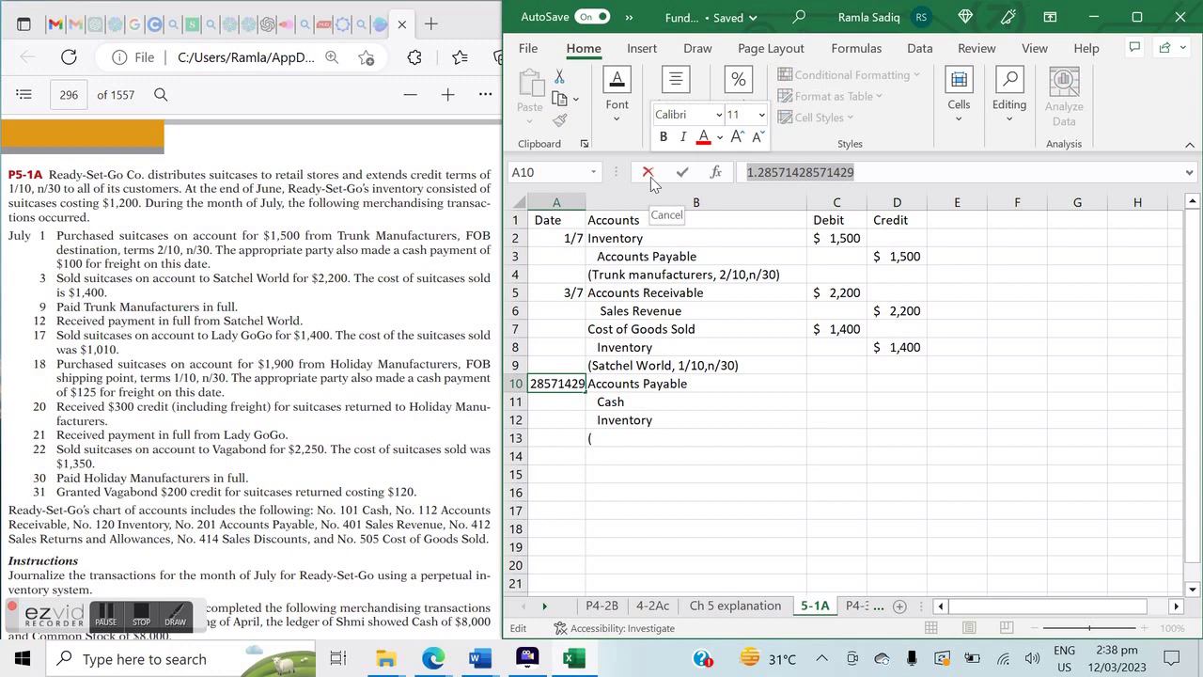
text(9/)
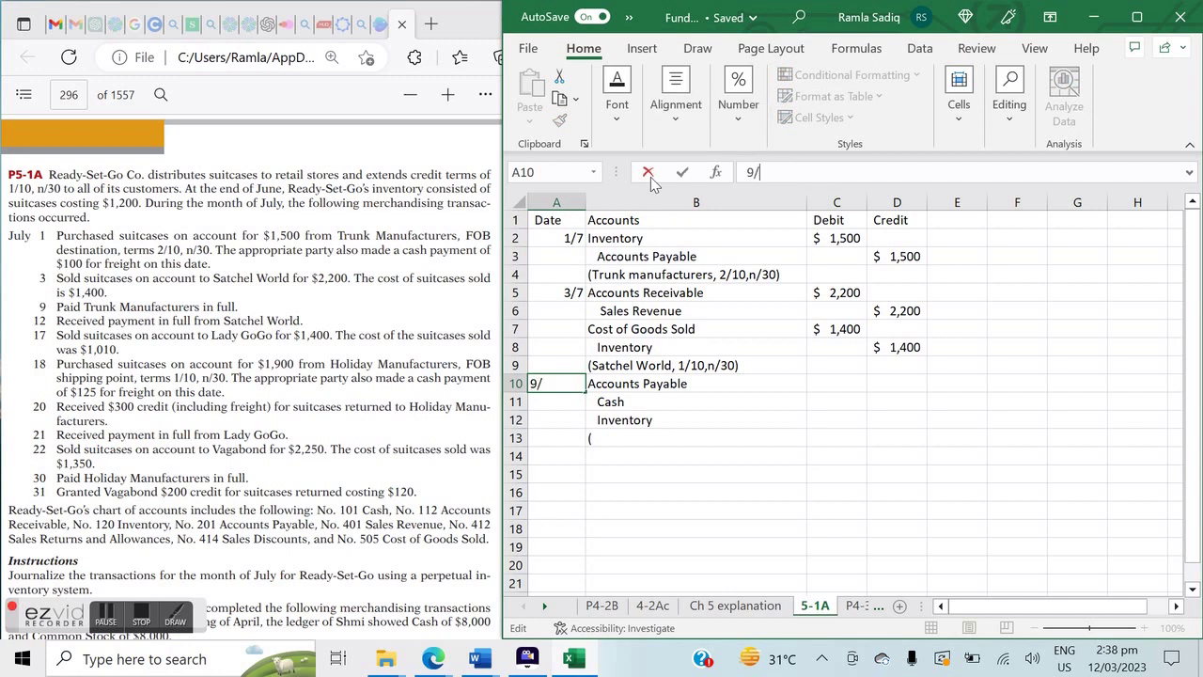
click(649, 173)
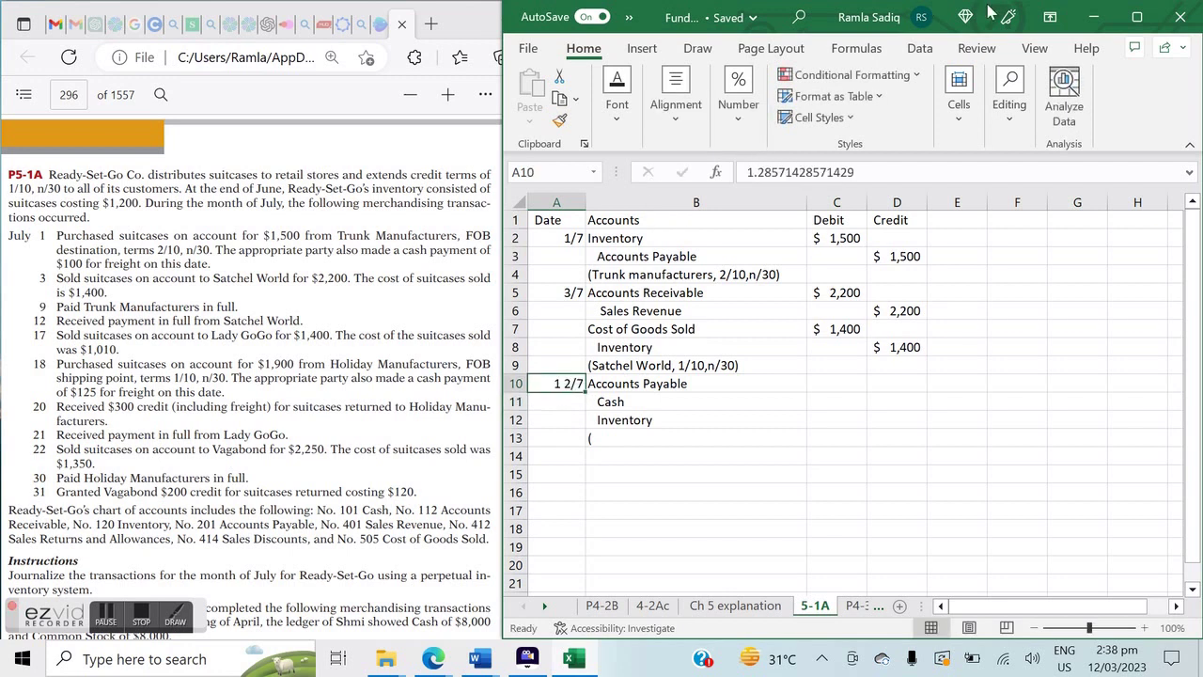
Step: Format the date cell A10 as Short Date and widen column A to fit a full date
click(738, 94)
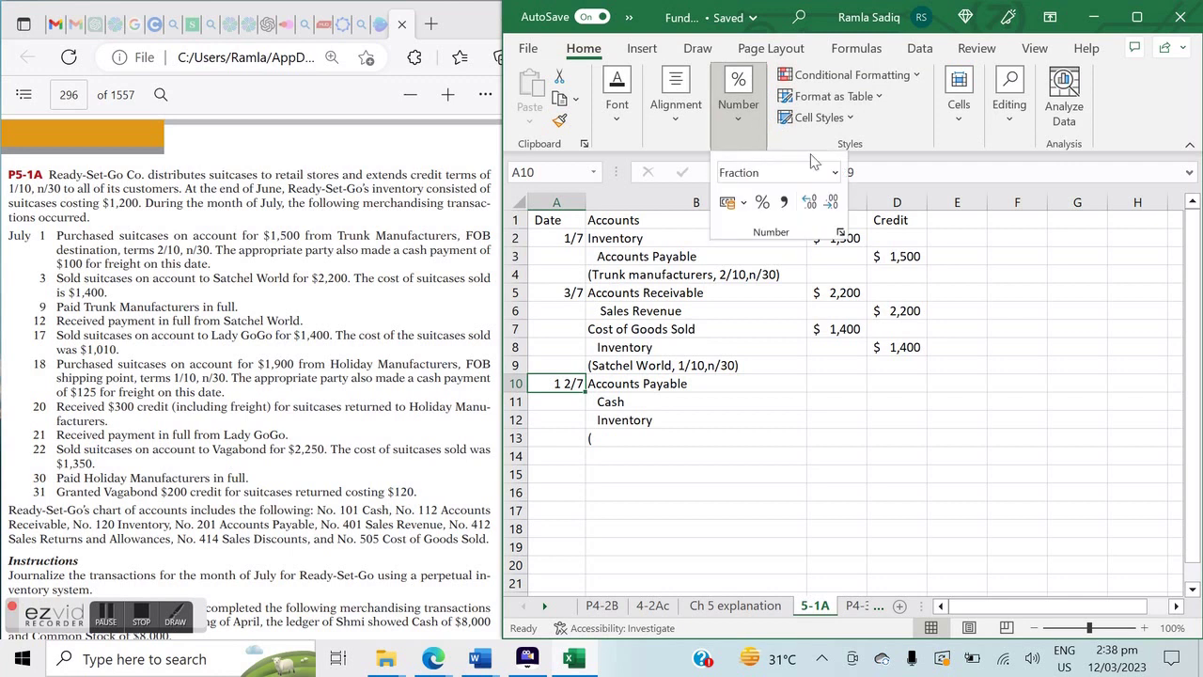
click(835, 172)
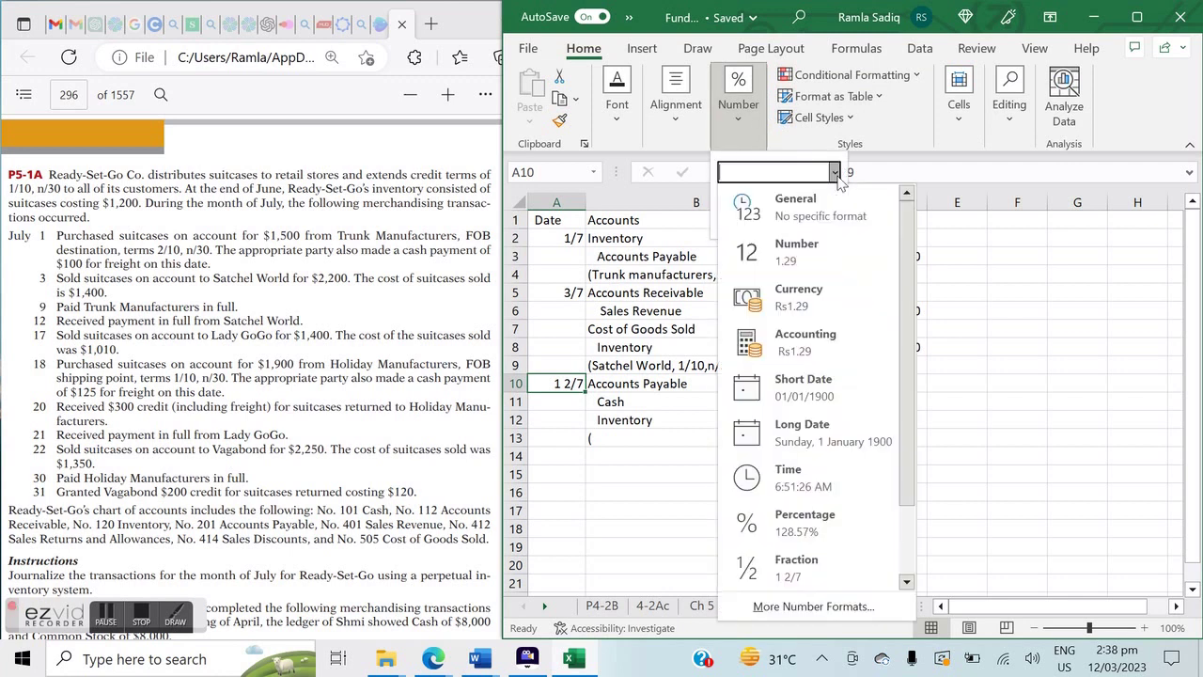
click(797, 386)
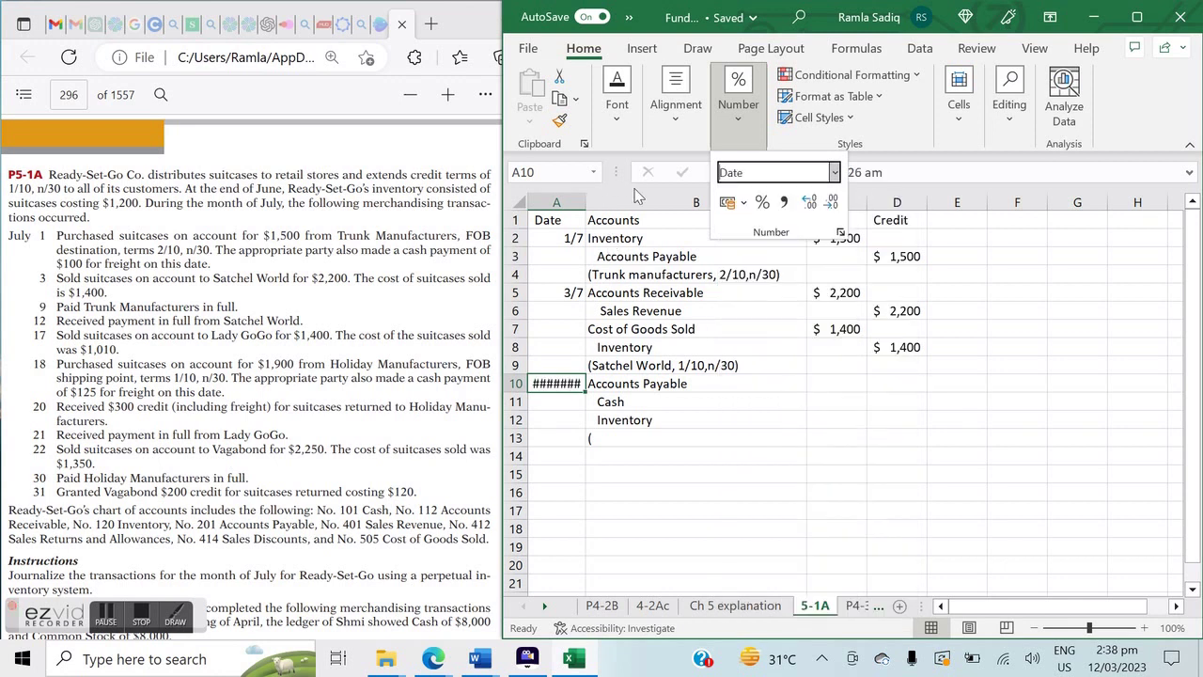
drag(585, 201, 612, 202)
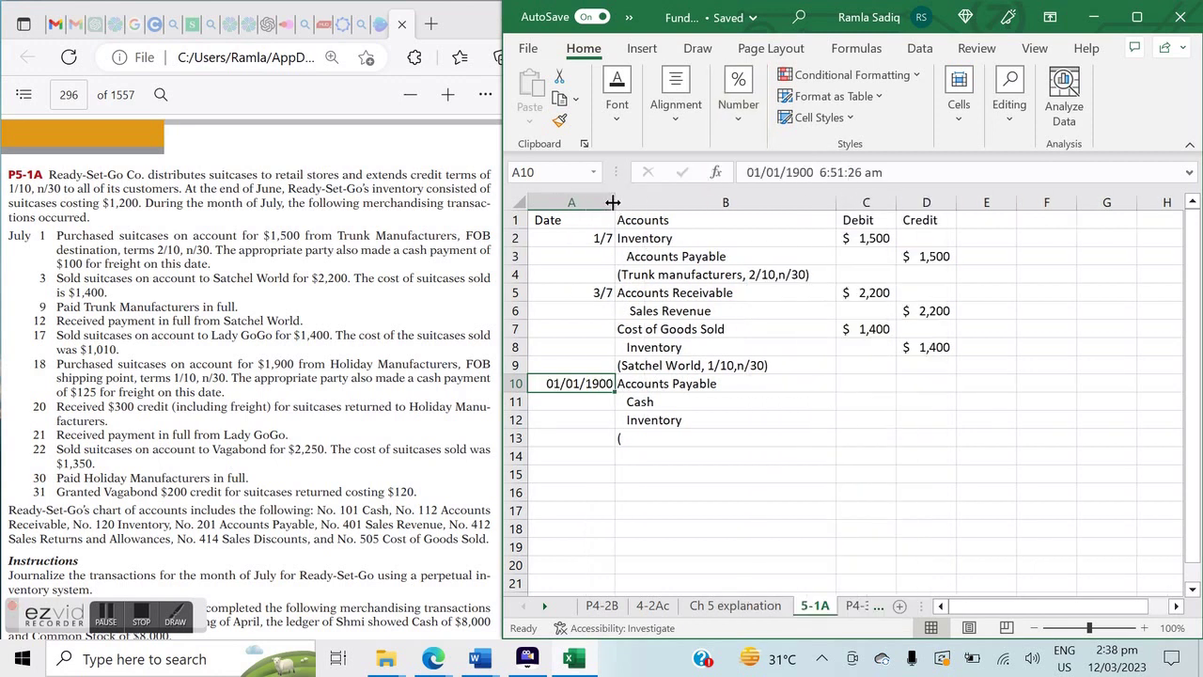
Step: Try the comma number style on the date cell A10
click(598, 239)
click(584, 383)
click(733, 127)
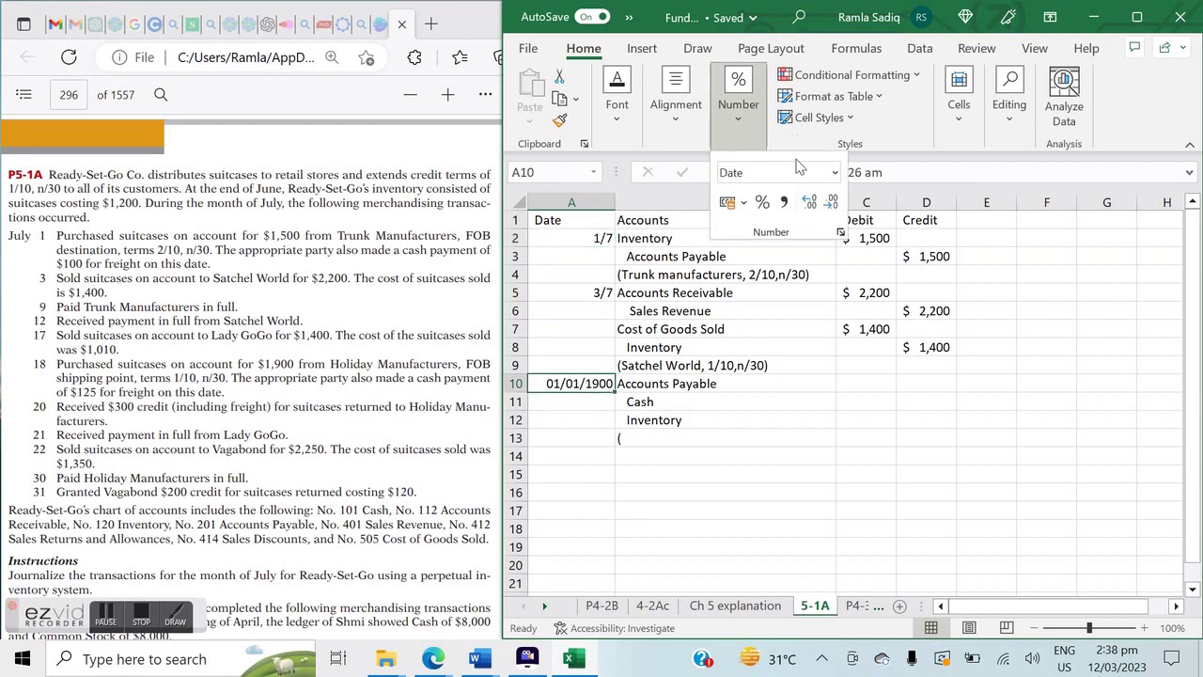
click(783, 202)
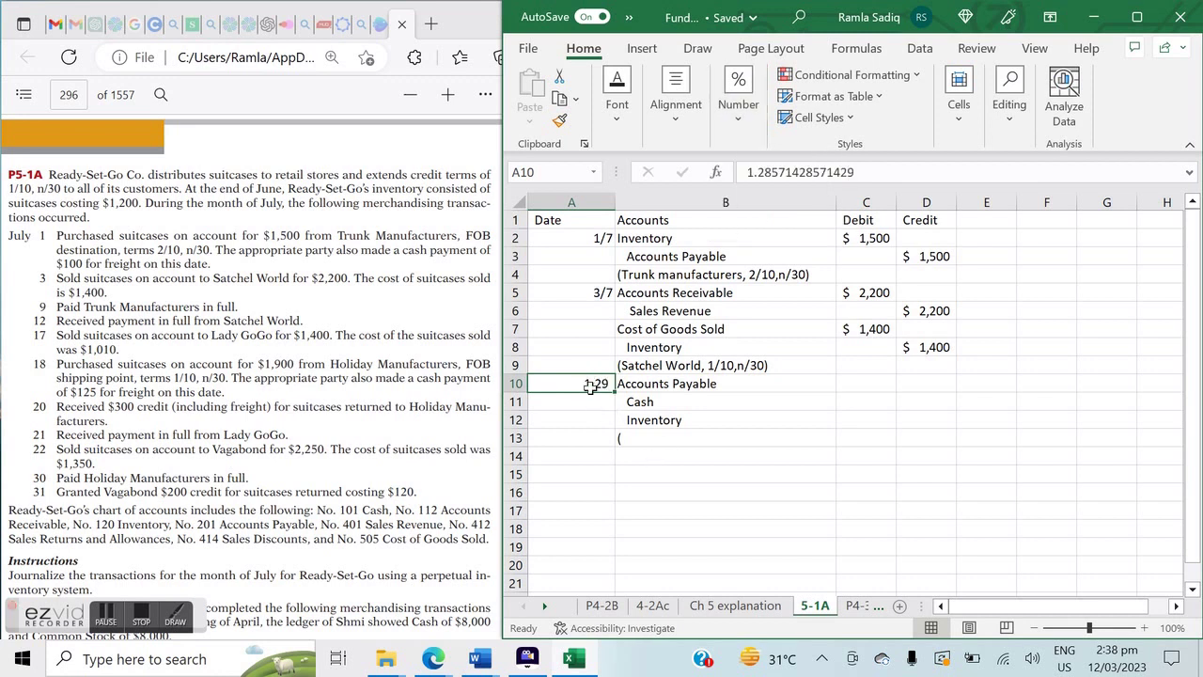
Step: Replace the content of A10 with the date 9/7, stored as text using a leading apostrophe
key(alt)
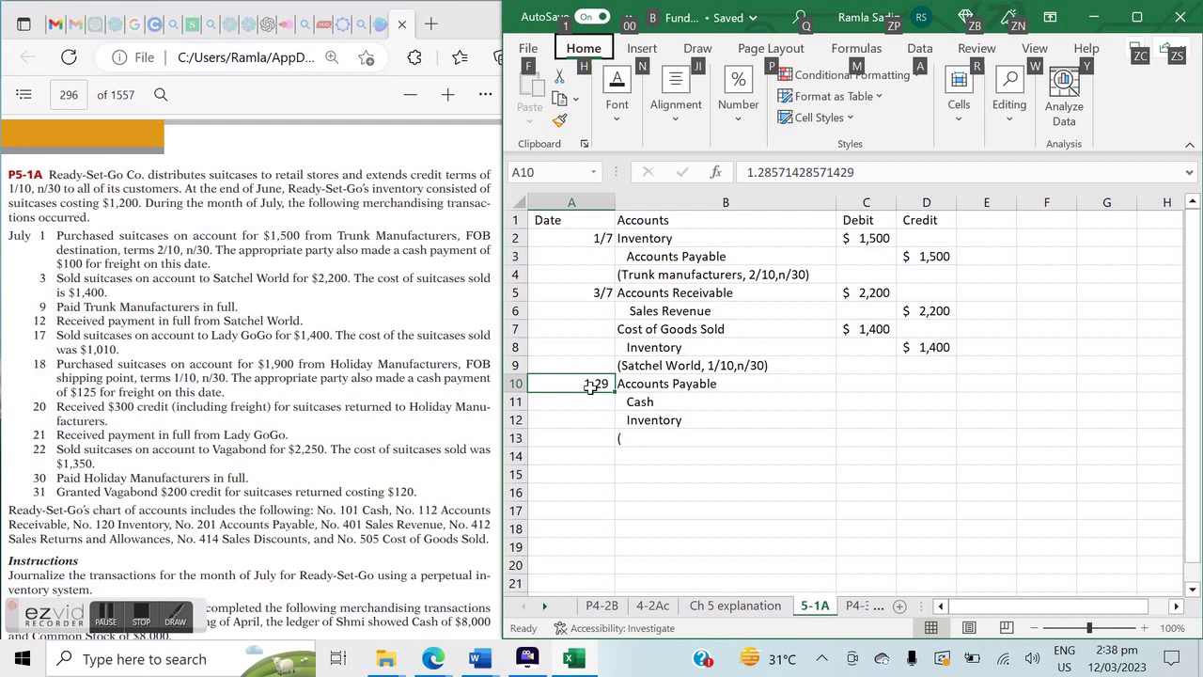
key(Escape)
drag(855, 172, 746, 173)
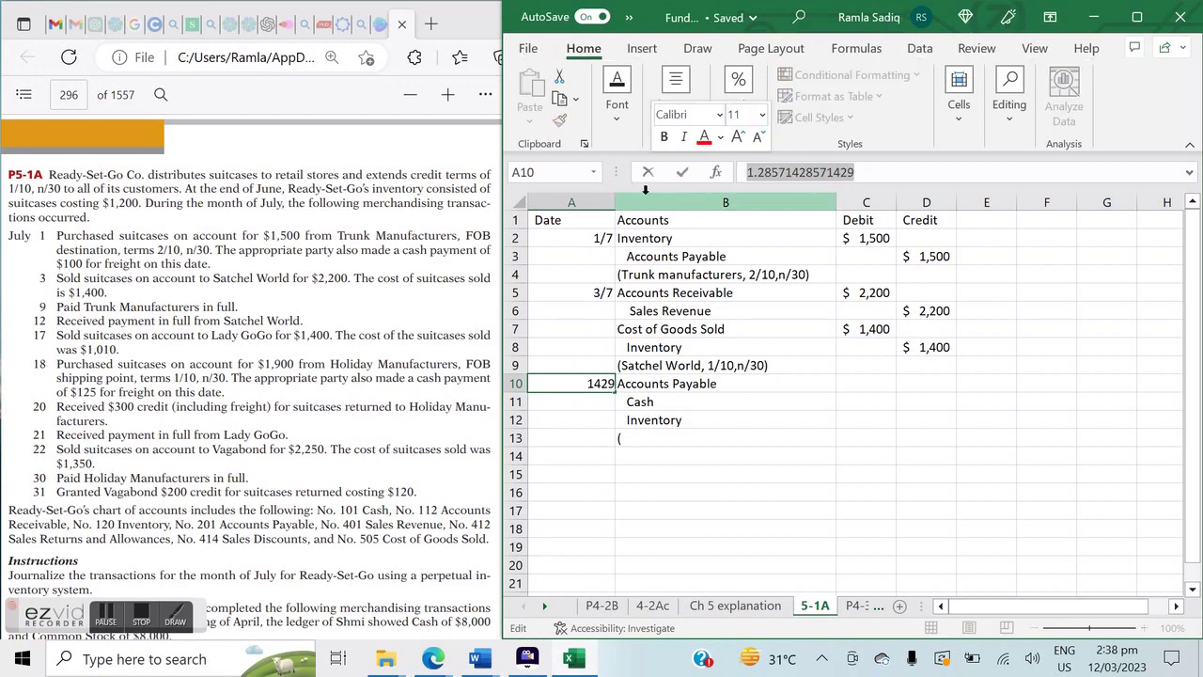
text(')
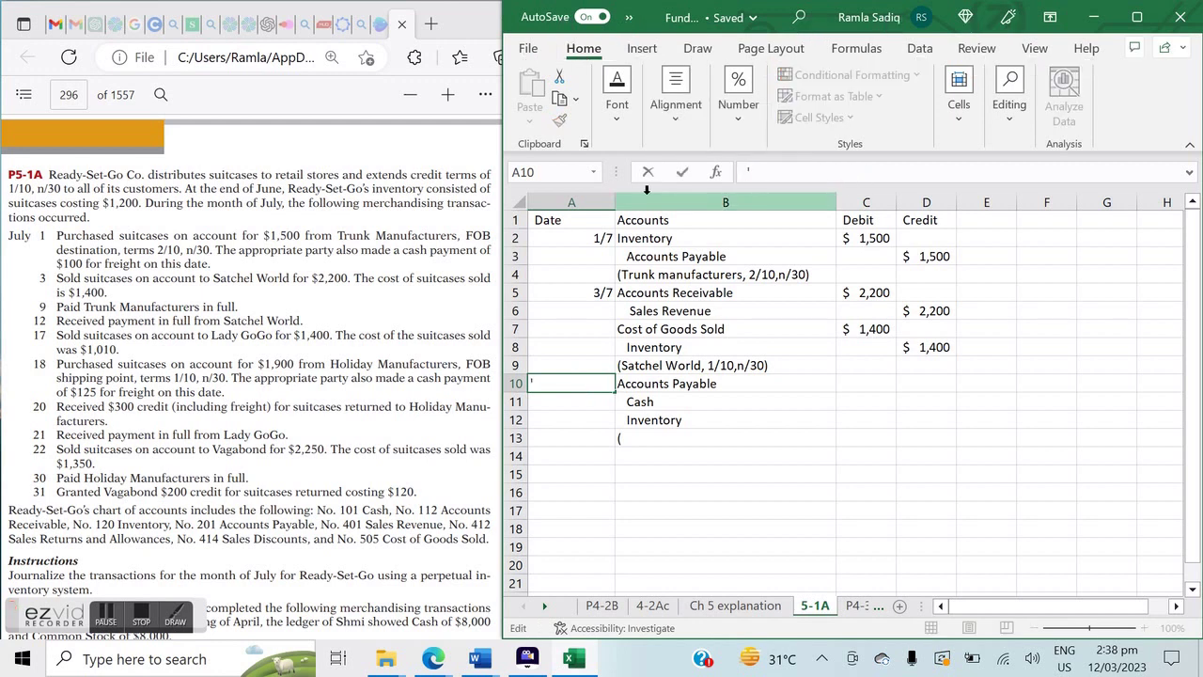
text(9/7)
key(Return)
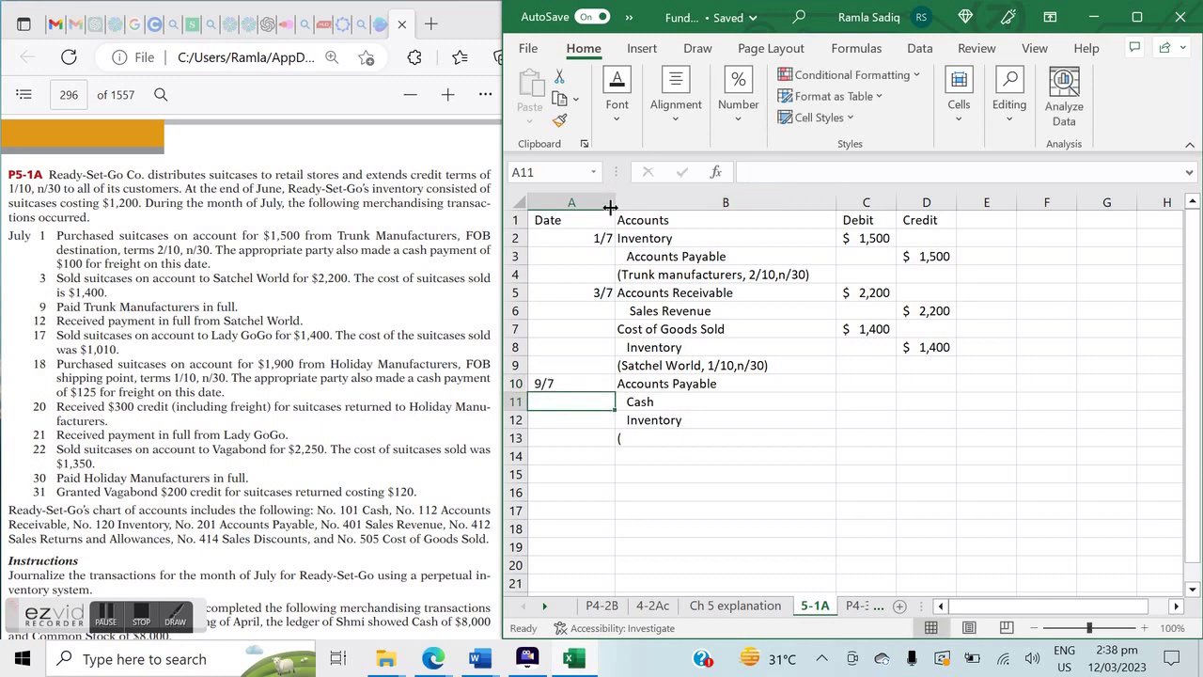
Step: Complete the explanation in B13 as "(1500*2% = 30)" to show the purchase discount
click(723, 397)
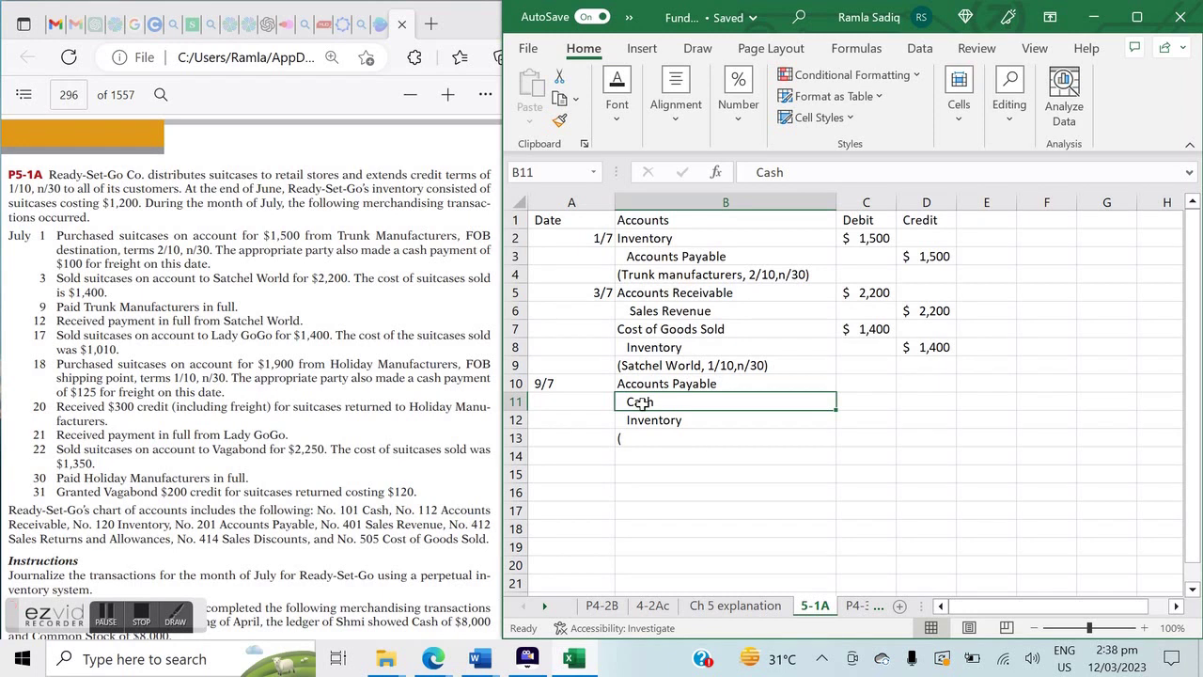
click(662, 438)
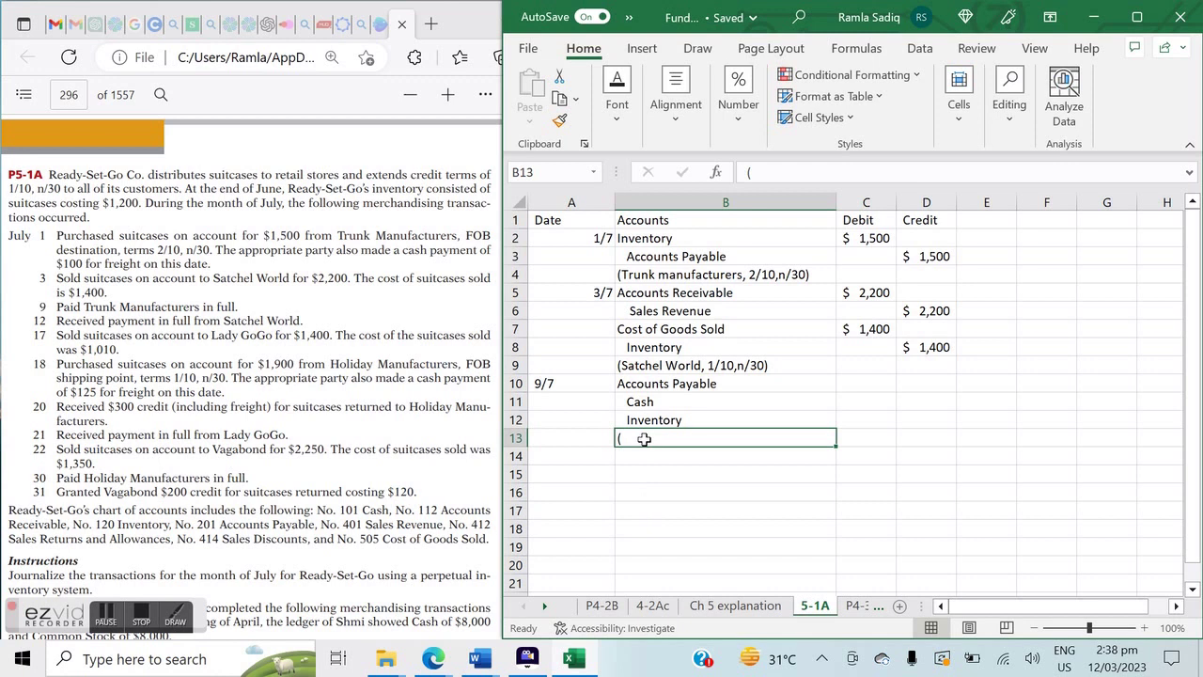
click(768, 174)
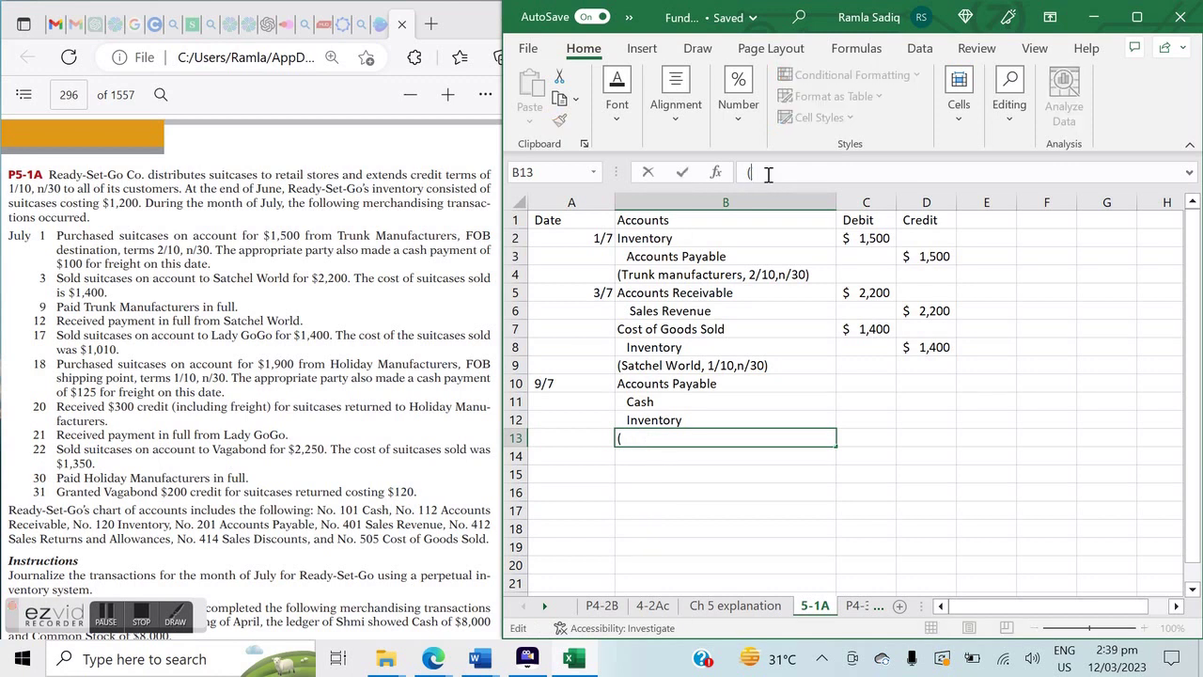
text(1500)
text(*2%)
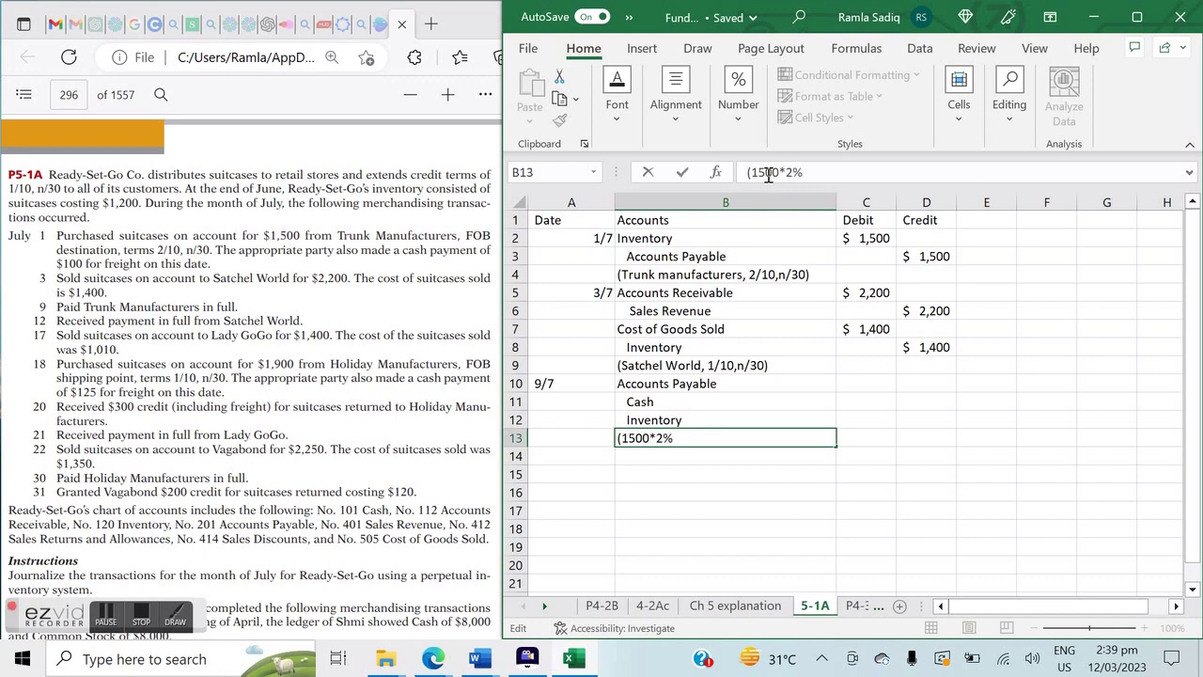
text( = 30))
key(Return)
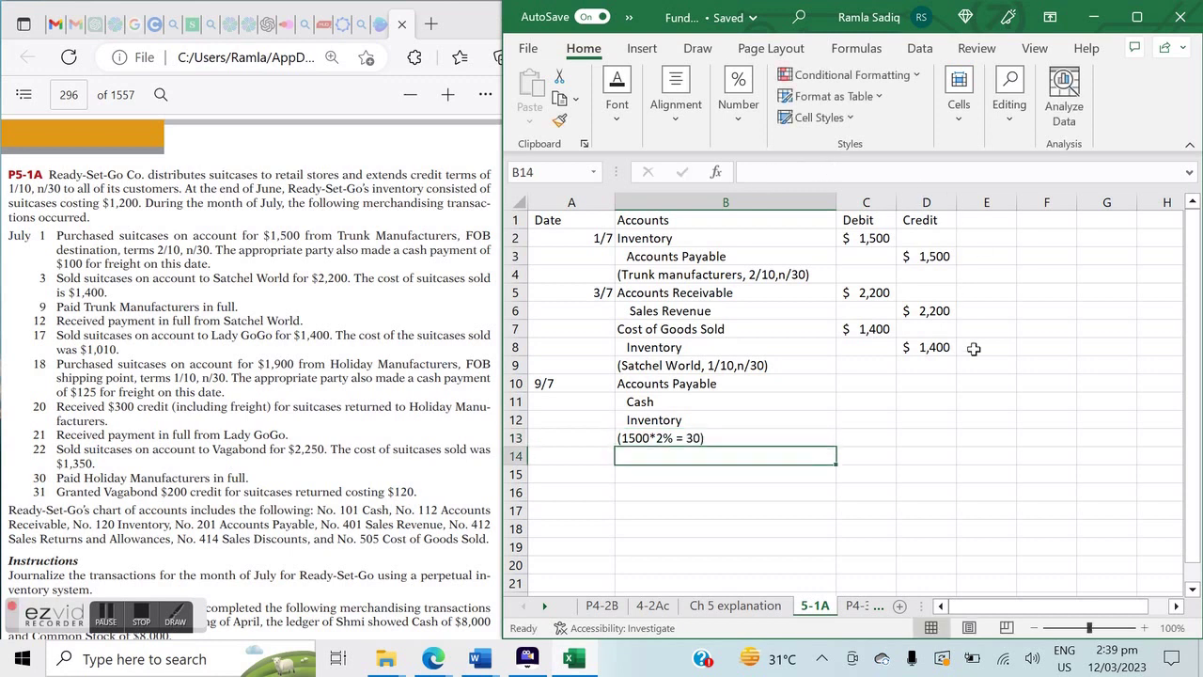
Step: Record 30 as the credit for Inventory in D12 and 1500 as the debit for Accounts Payable in C10
click(899, 419)
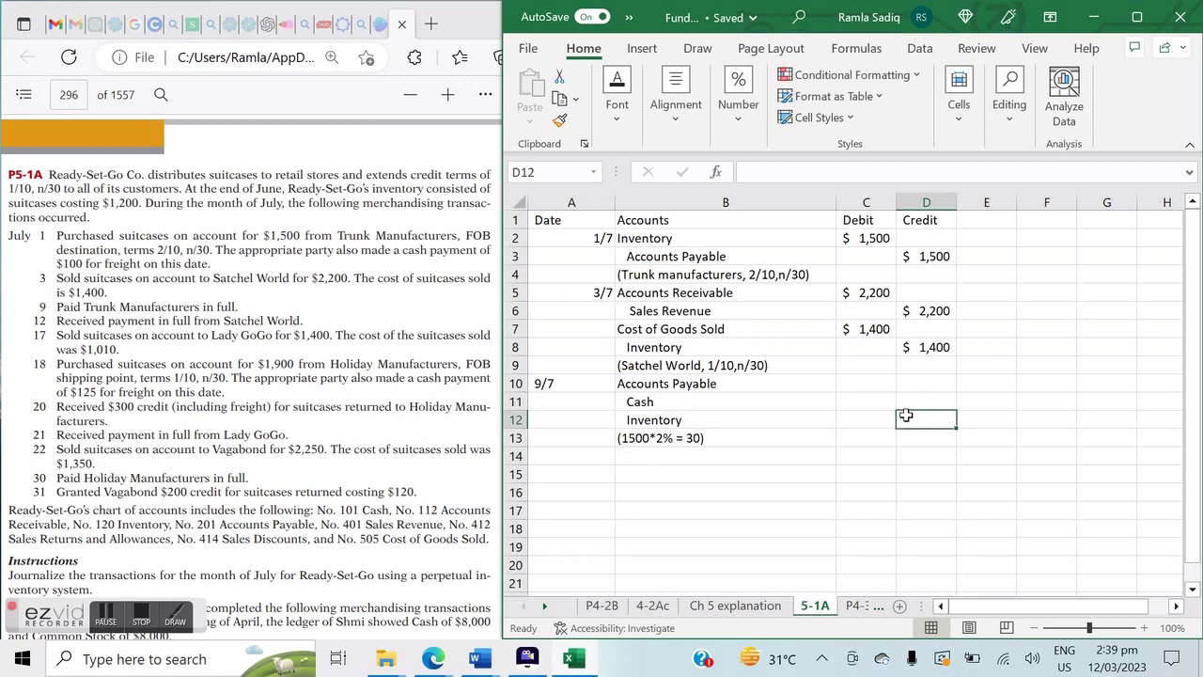
text(30)
click(859, 384)
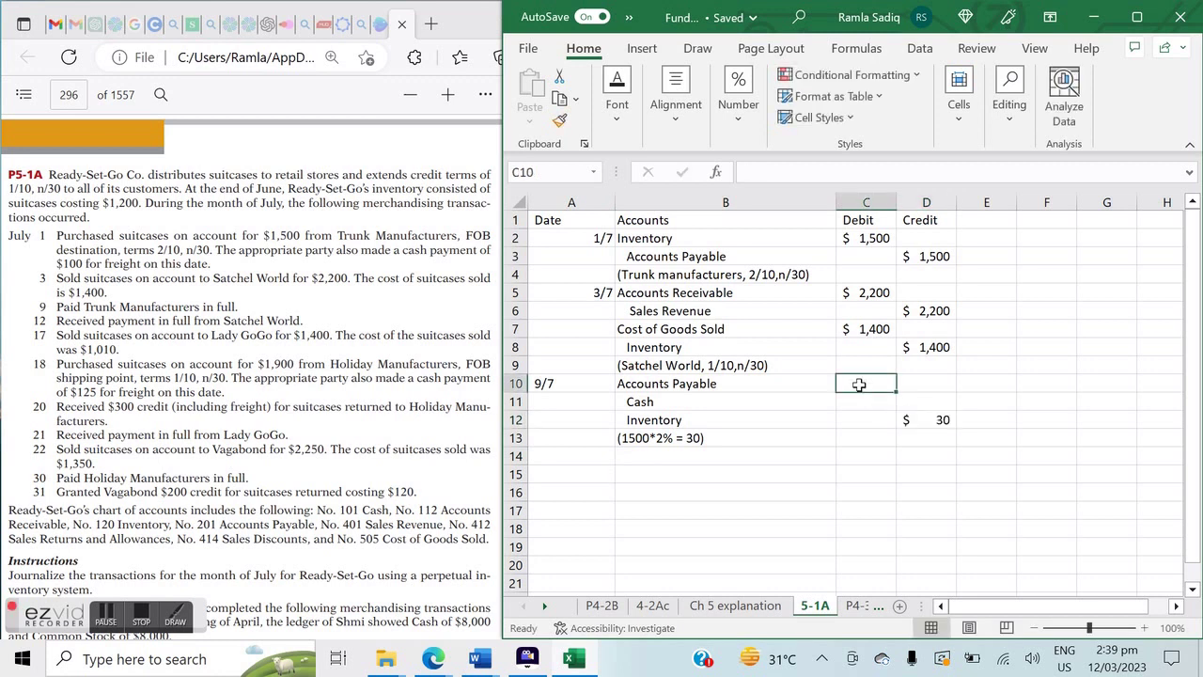
text(1500)
key(Return)
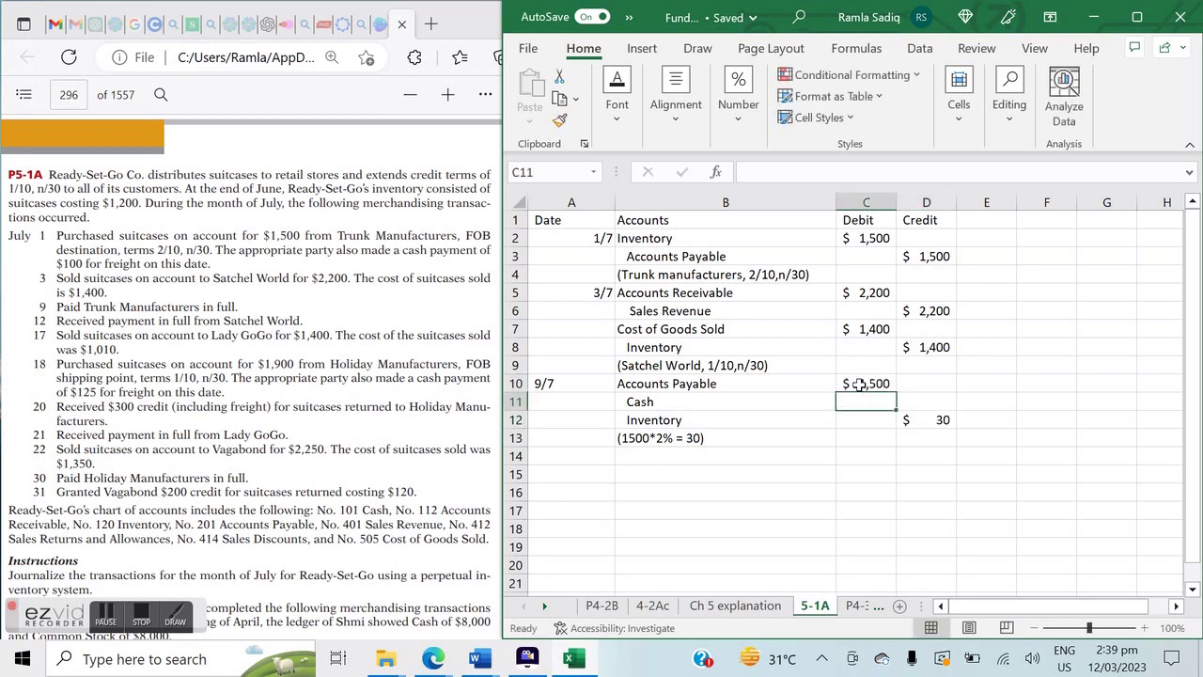
Step: Record 1470 as the credit for Cash in D11
click(939, 402)
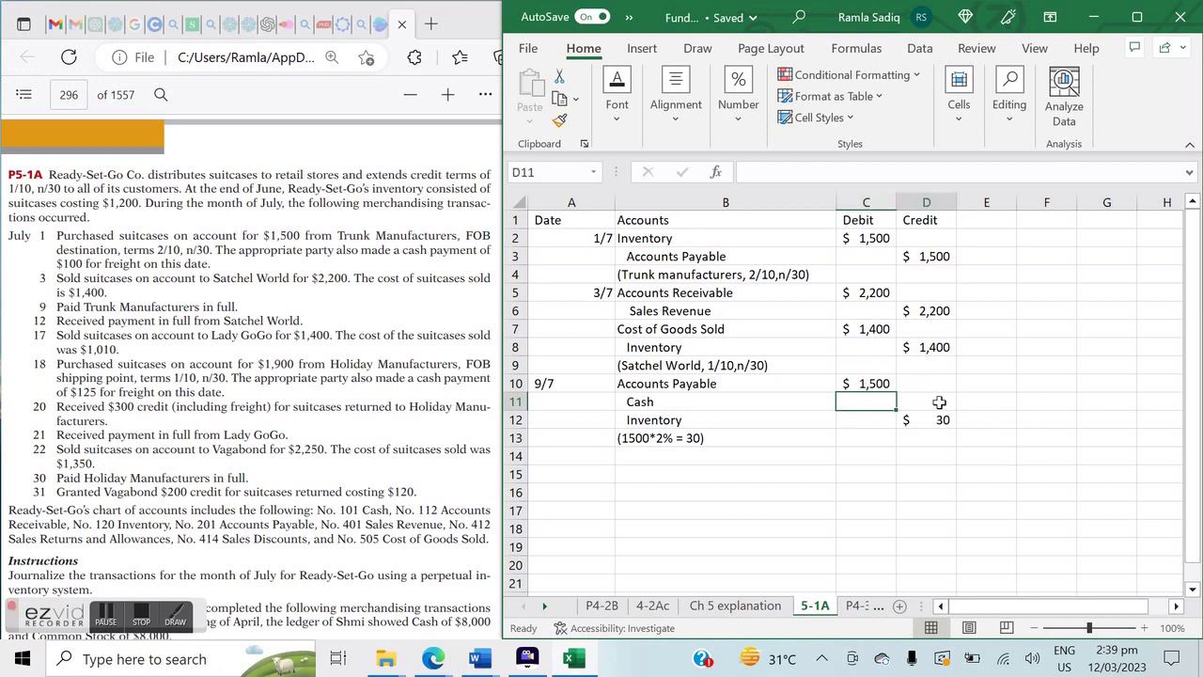
text(1470)
key(Return)
key(Left)
key(Down)
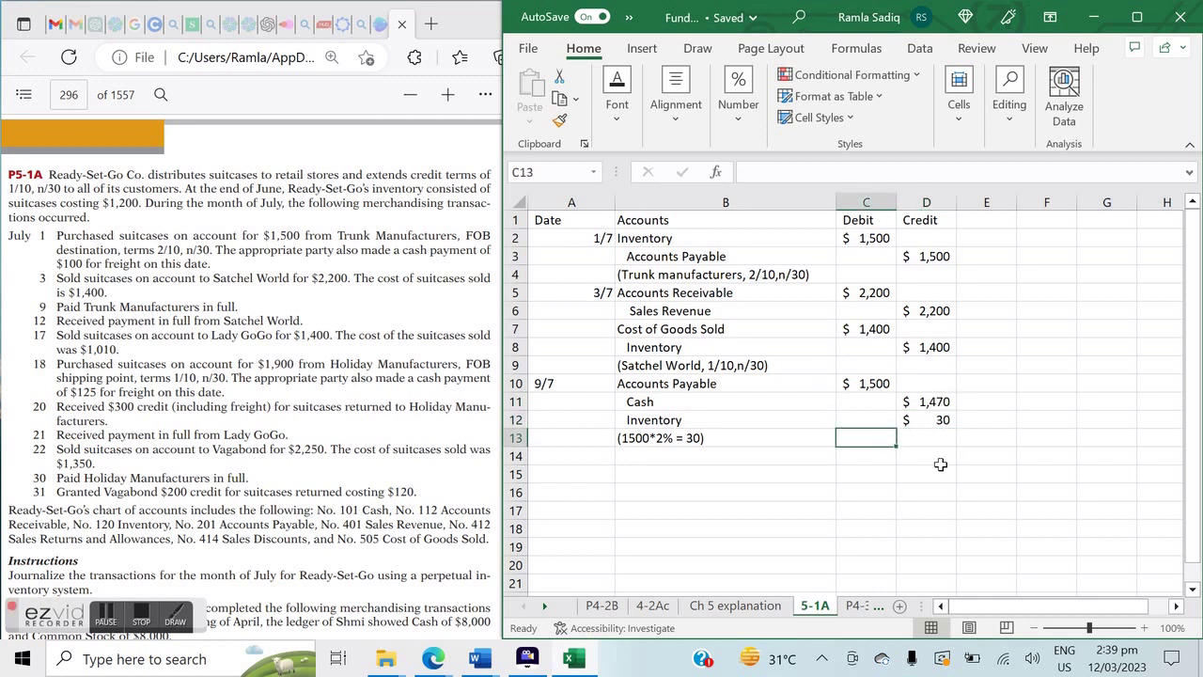
Step: Enter the date 12/7 as text in A14, using a leading apostrophe, for the next journal entry
click(554, 458)
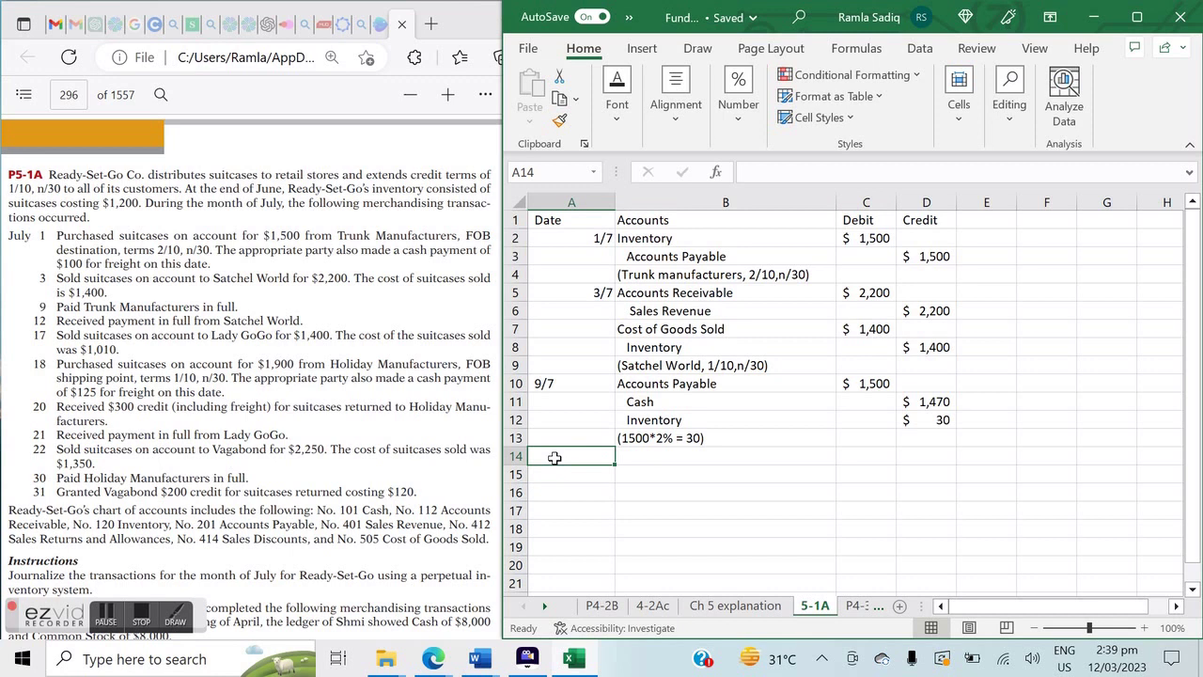
text('12/7)
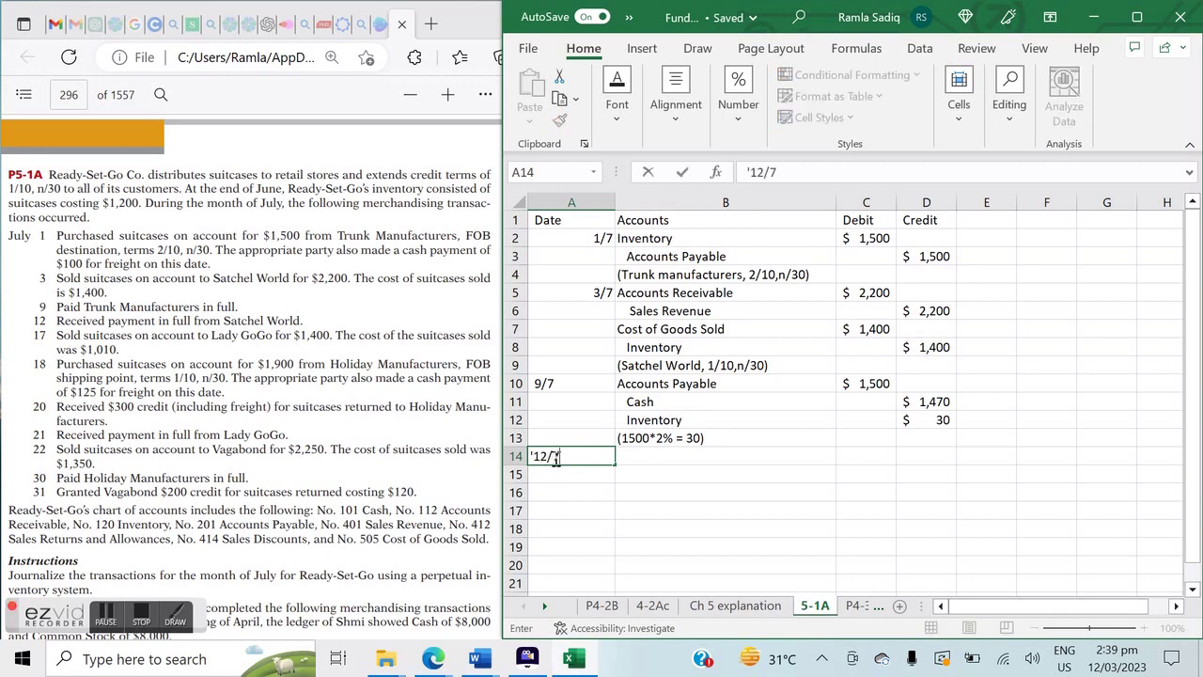
key(Return)
click(555, 457)
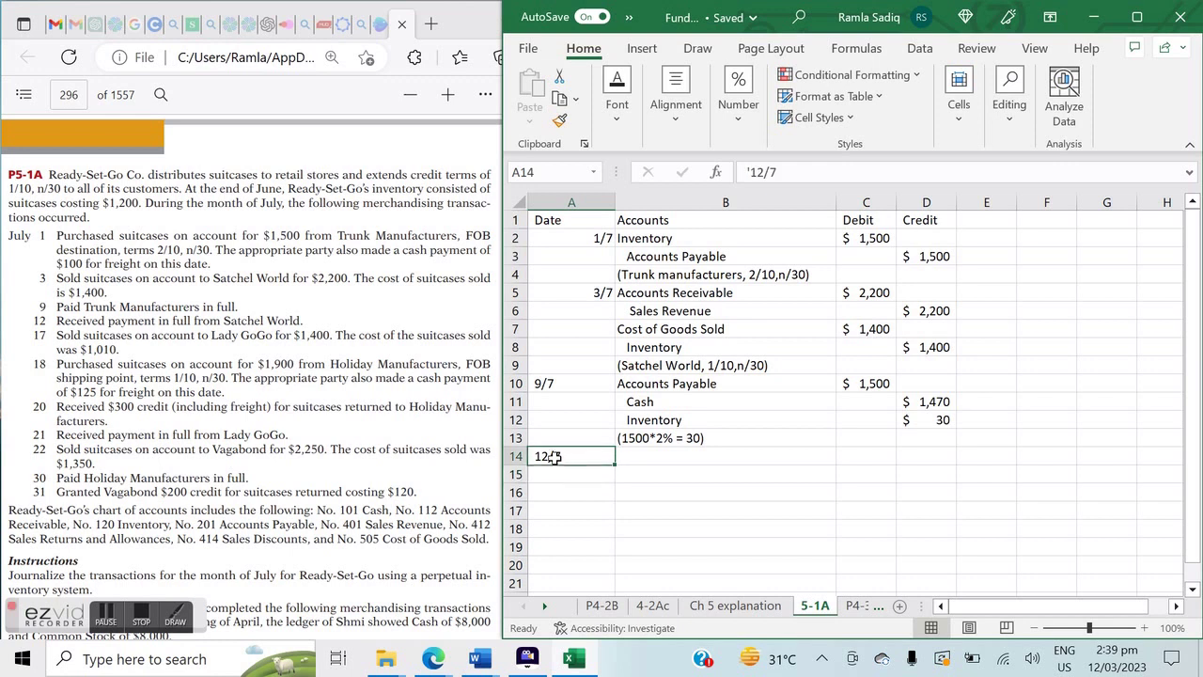
click(686, 454)
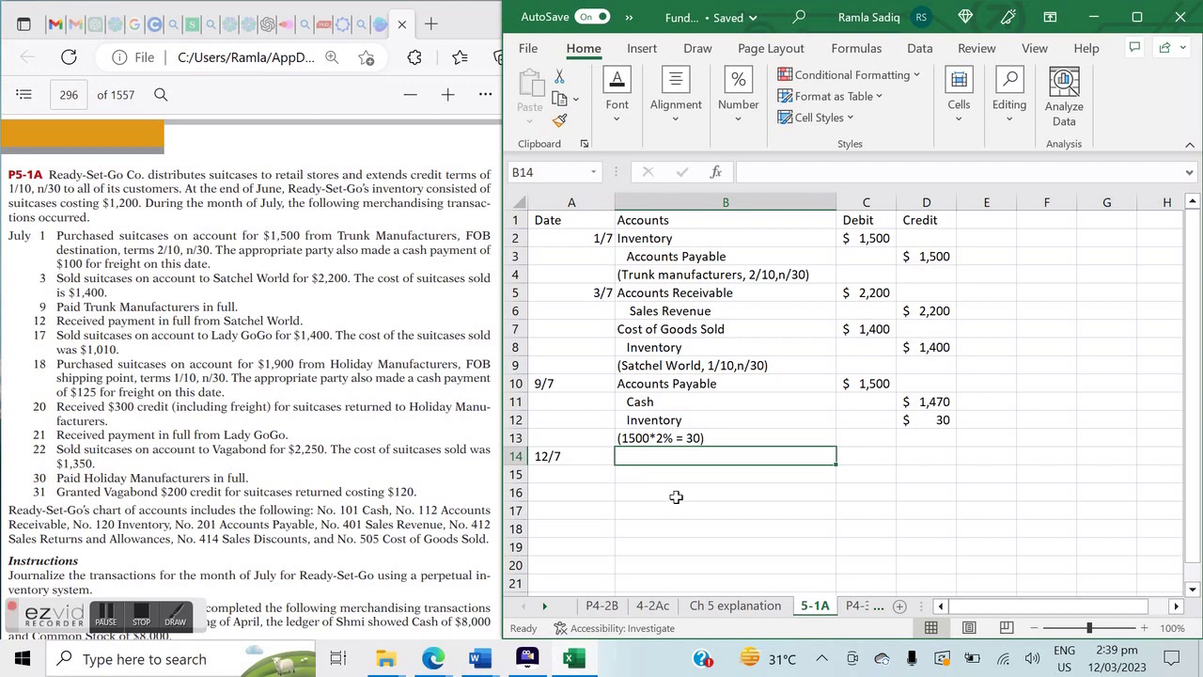
text(Accounts Rec)
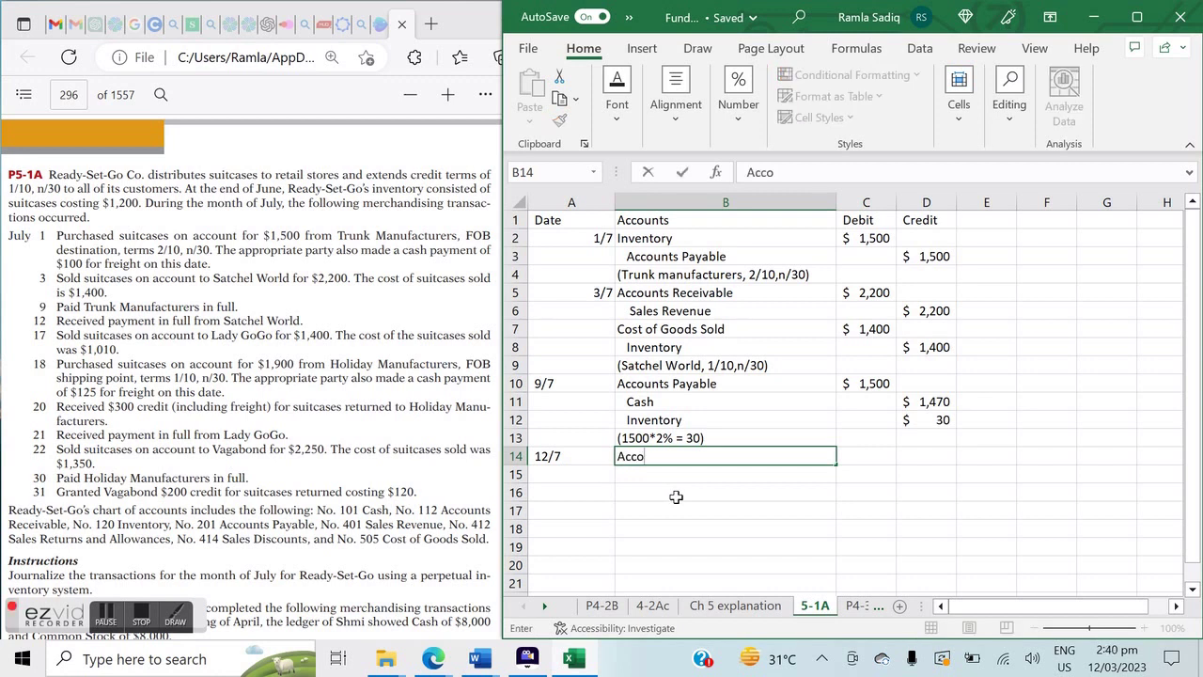
key(BackSpace)
key(BackSpace)
key(BackSpace)
key(BackSpace)
key(BackSpace)
key(BackSpace)
key(BackSpace)
key(BackSpace)
key(BackSpace)
key(BackSpace)
key(BackSpace)
key(BackSpace)
key(BackSpace)
Step: List the 12/7 entry's accounts: Cash in B14, Sales Discount in B15 and an indented Accounts Receivable in B16
text(Cash)
key(Return)
text(S)
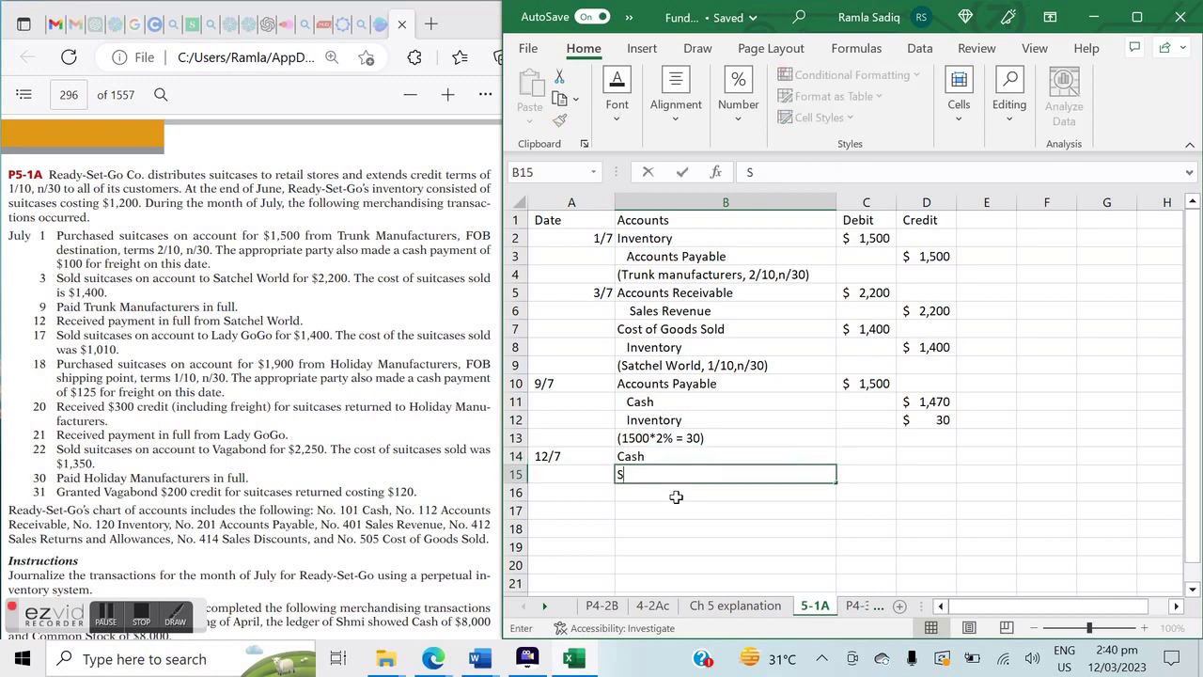
text(ales Discount)
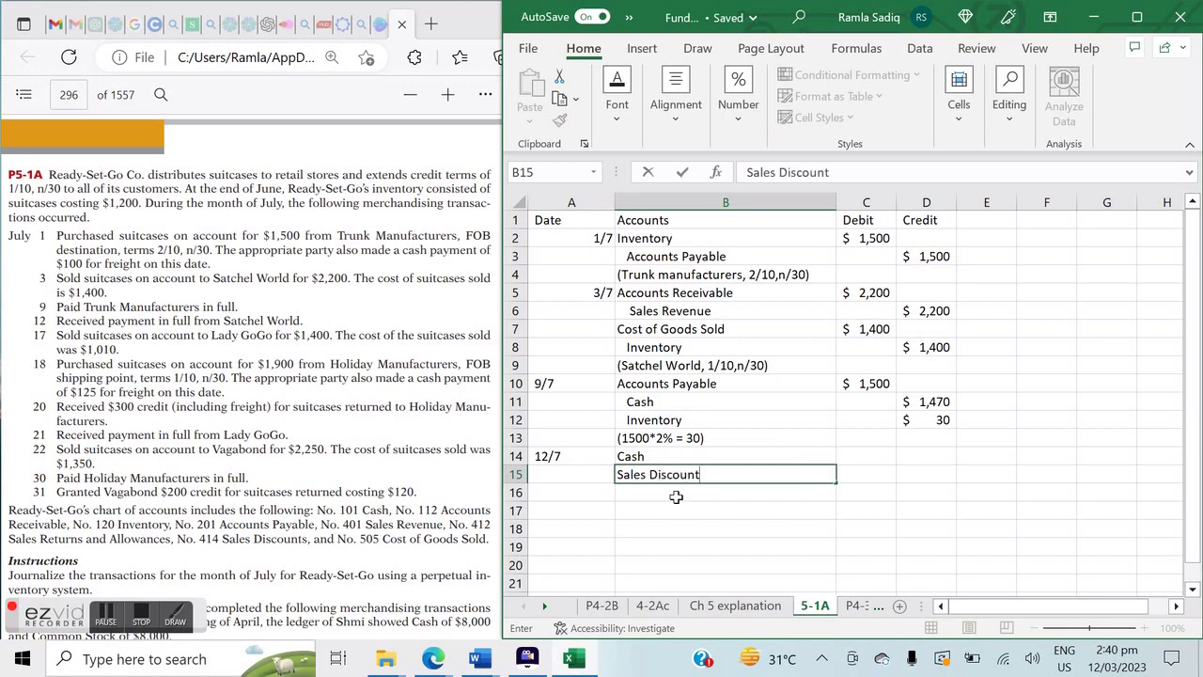
key(Return)
text(Ac)
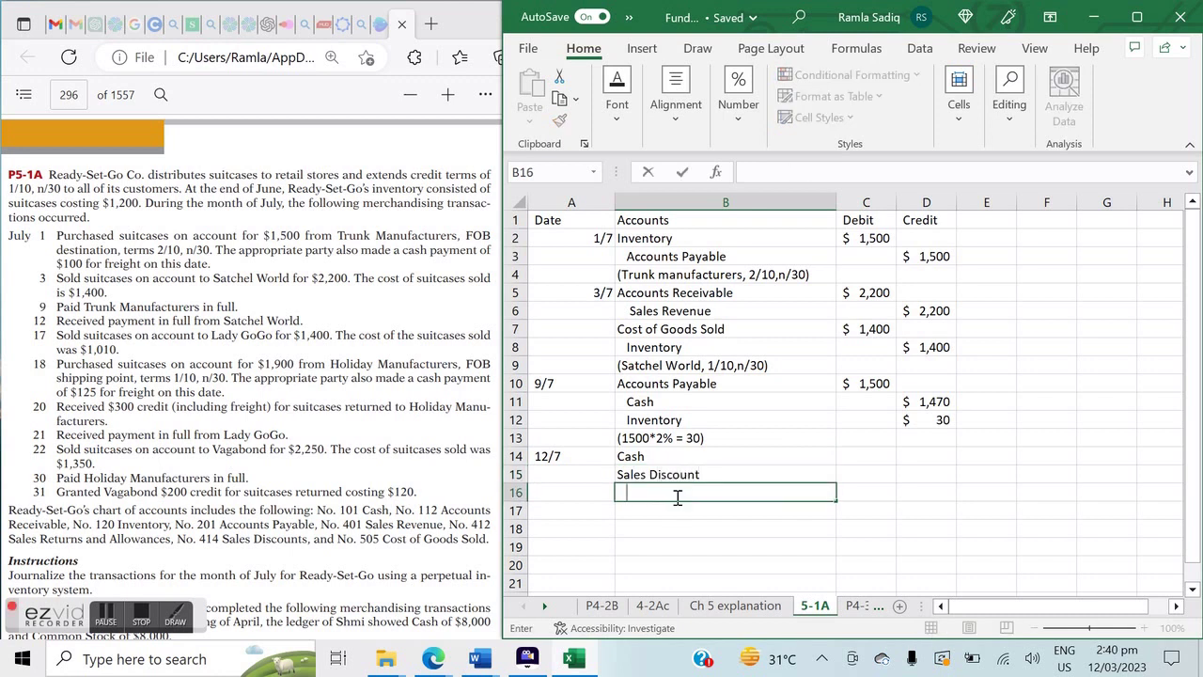
text(counts Receivable)
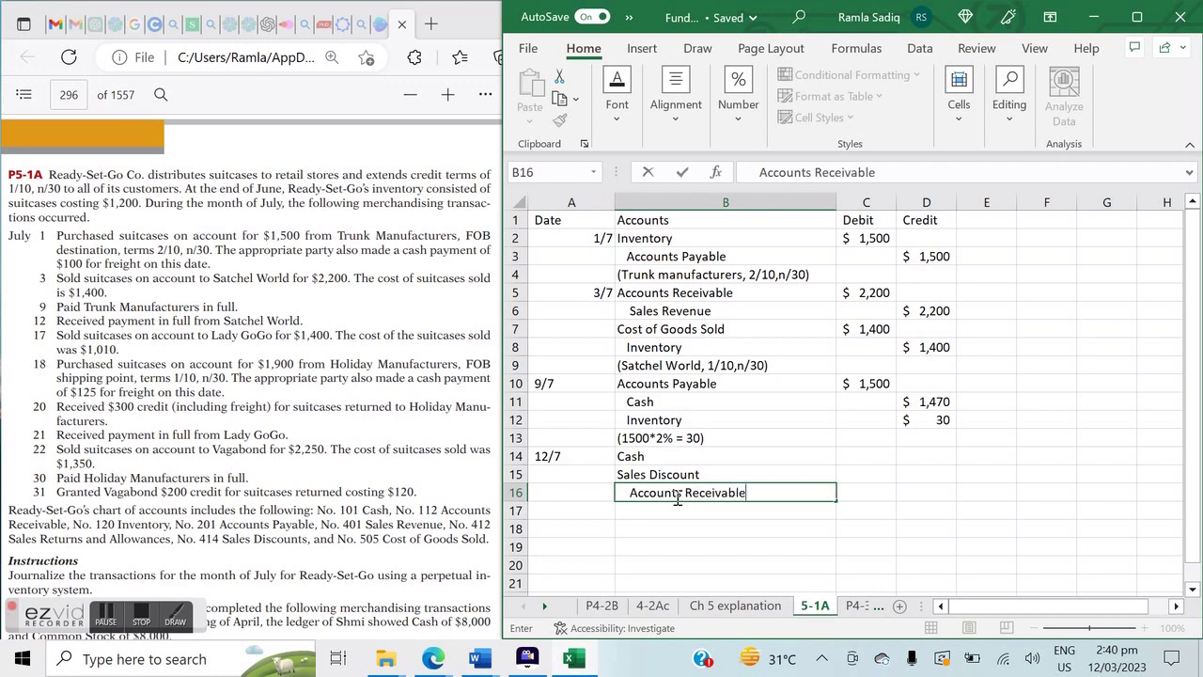
key(Return)
Step: Write the explanation "(2200*1%=22)" in B17 to show the sales discount calculation
text(()
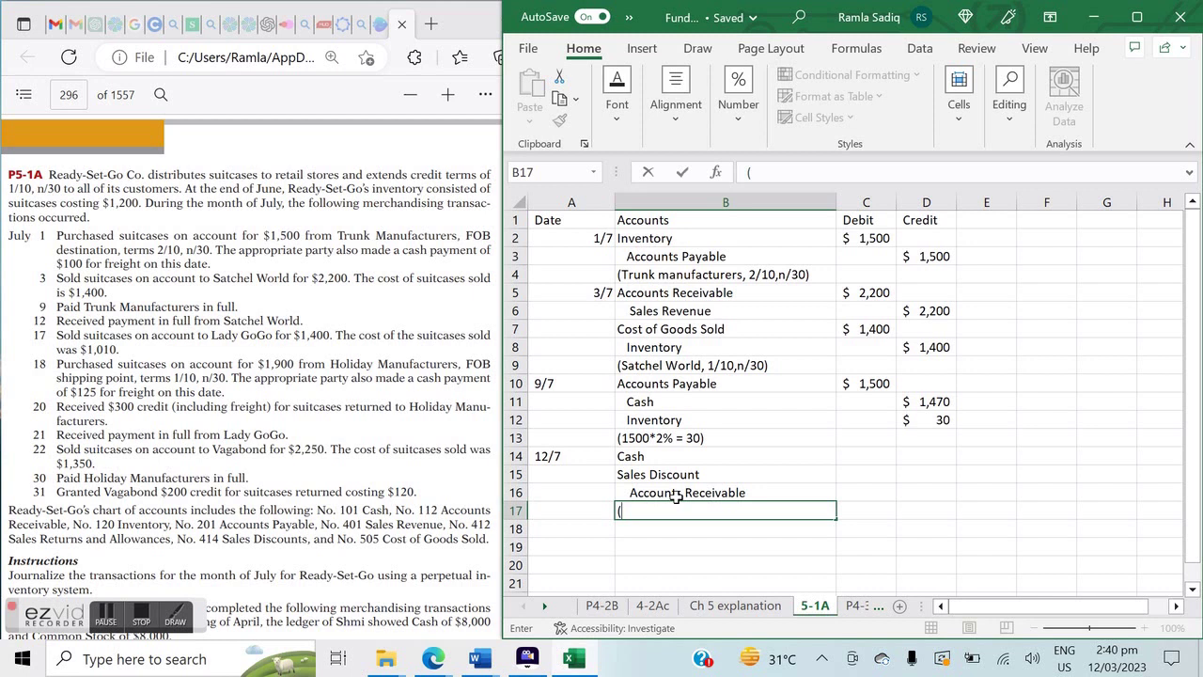
text(2200*1%=2)
text(2))
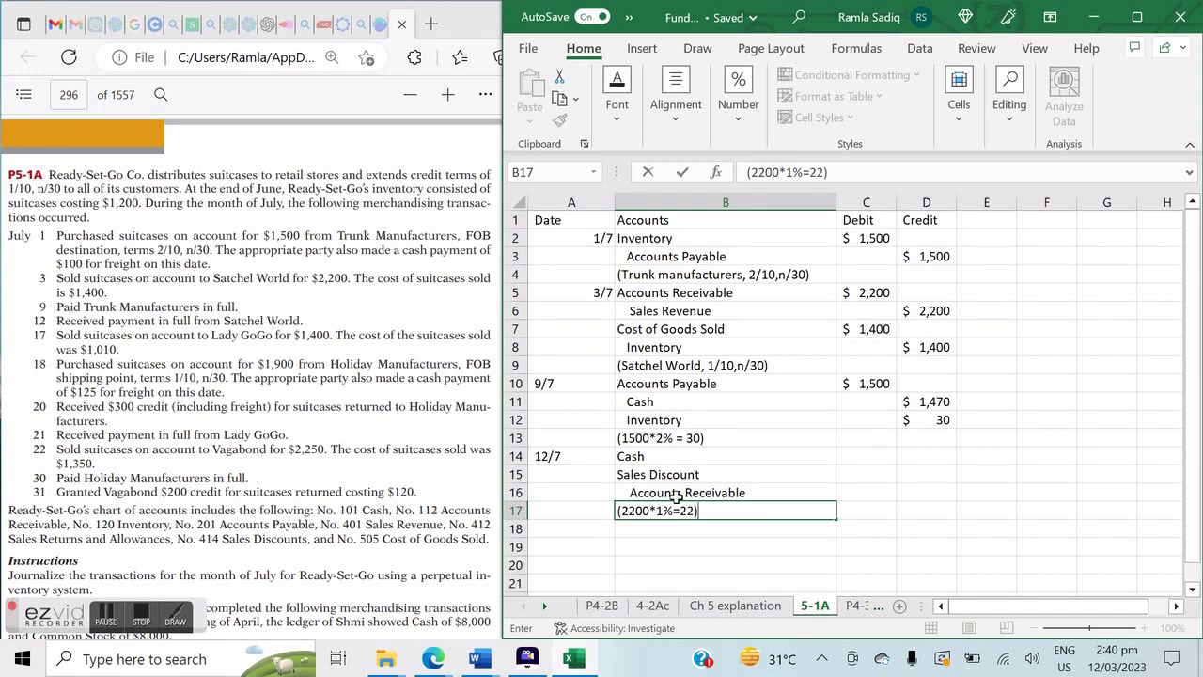
Step: Record the 12/7 amounts: debit Sales Discount 22 in C15, credit Accounts Receivable 2200 in D16, debit Cash 2178 in C14
click(875, 472)
text(22)
click(929, 492)
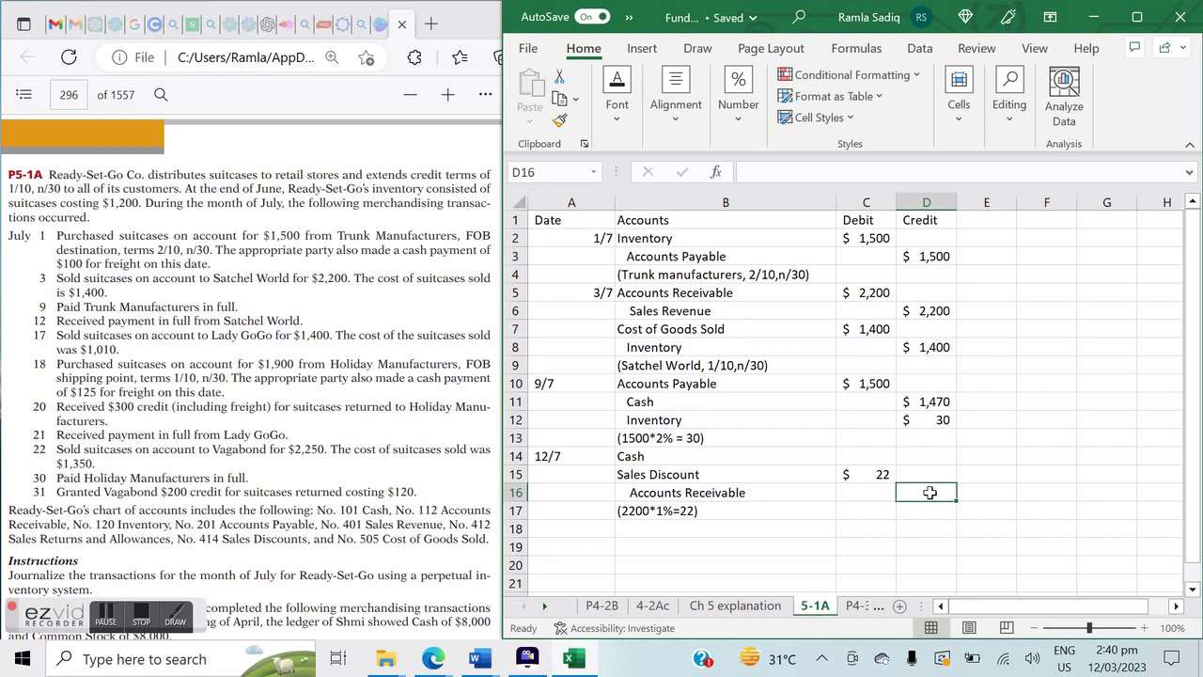
text(2200)
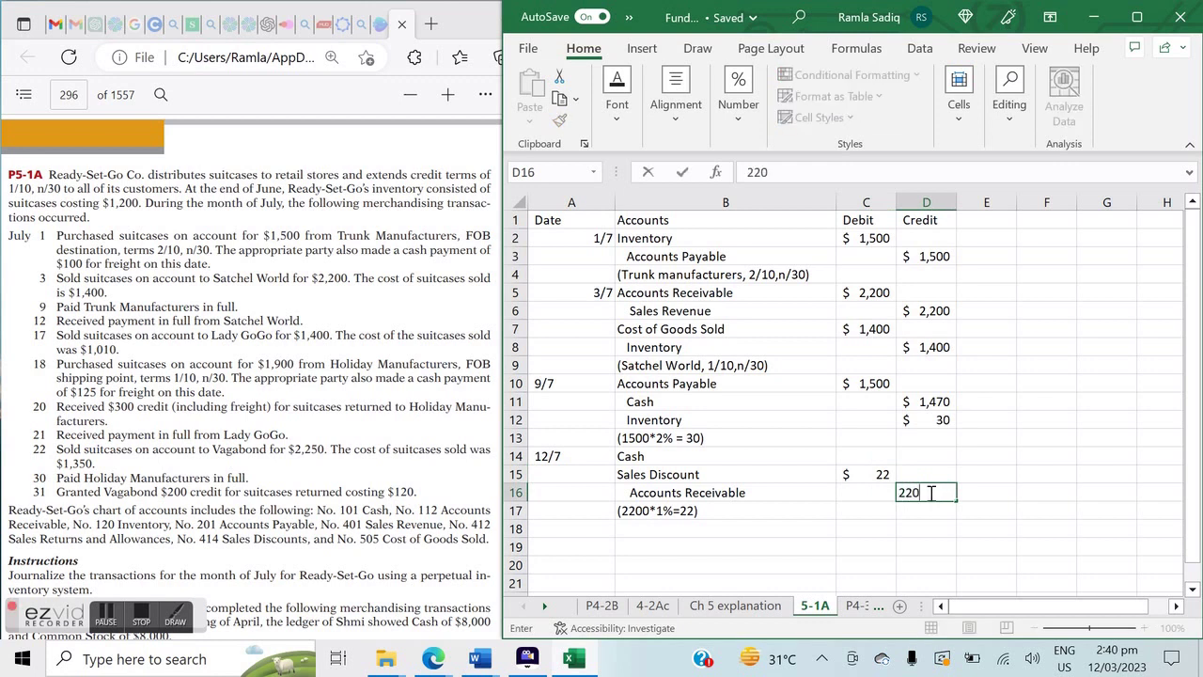
click(856, 456)
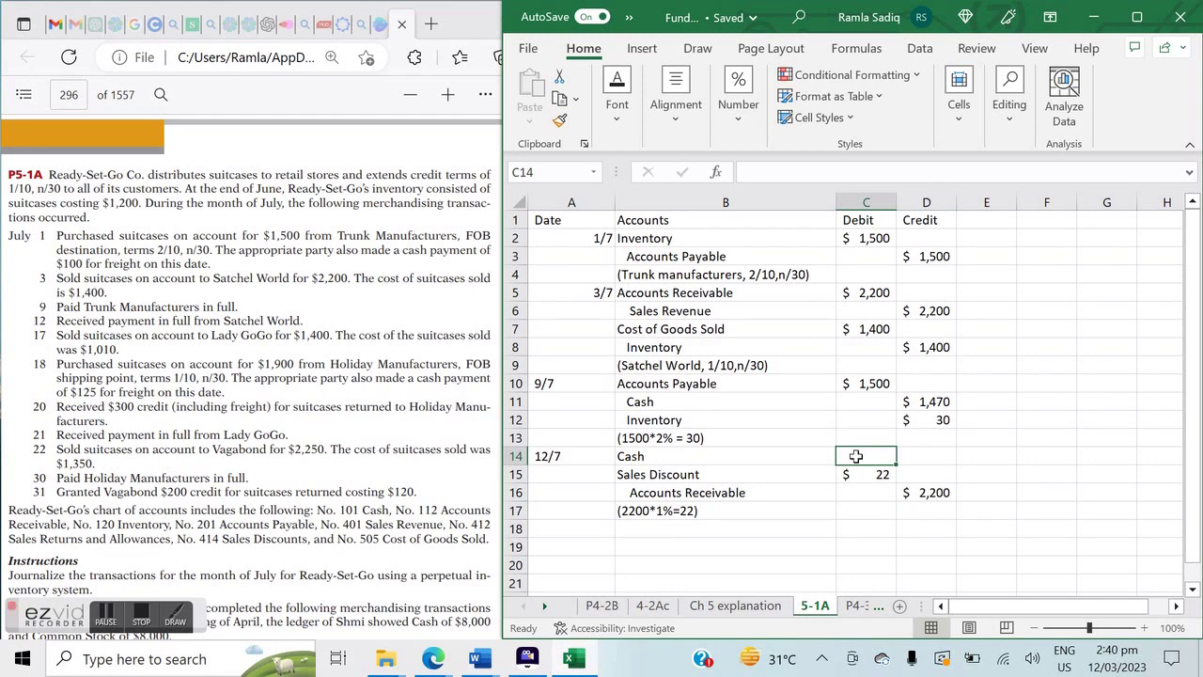
text(2178)
scroll(849, 578, down, 1)
click(836, 511)
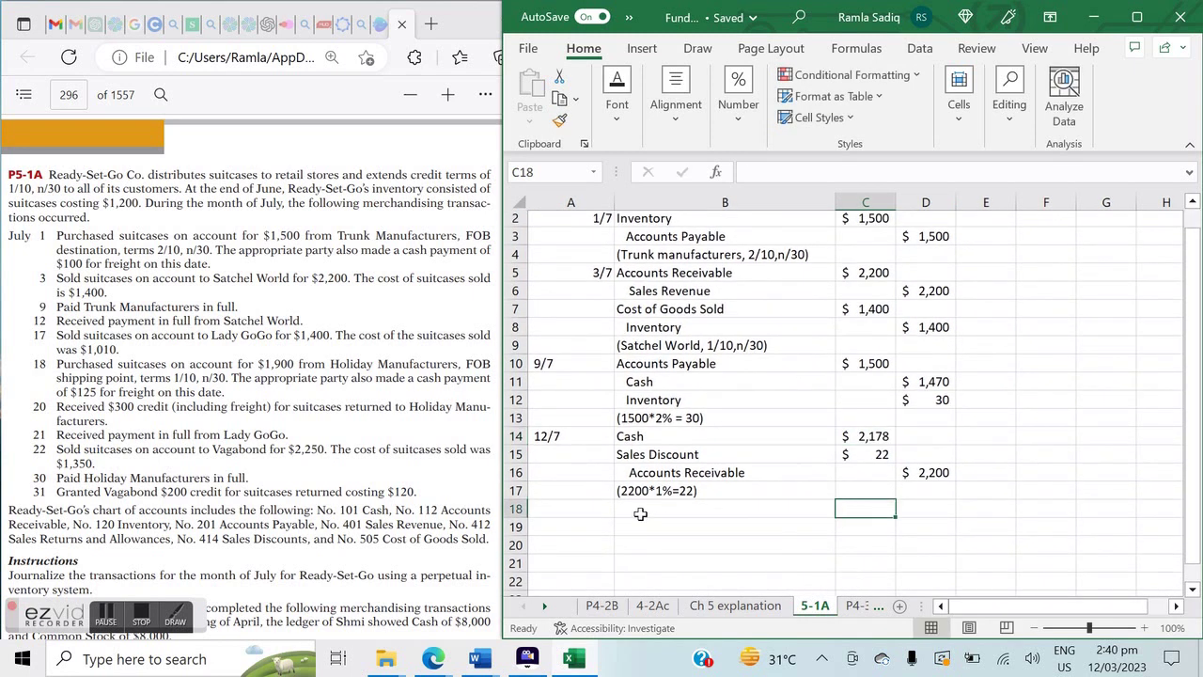
Step: Enter the date 17/7 as text in A18, using a leading apostrophe
click(576, 509)
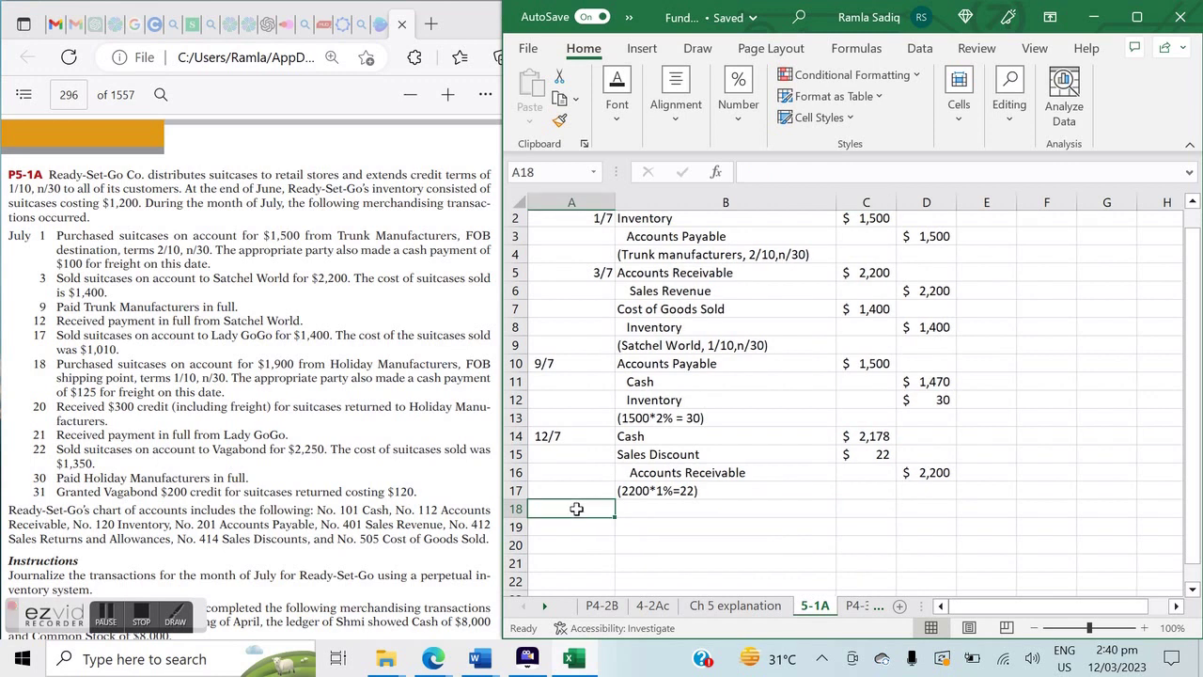
text(')
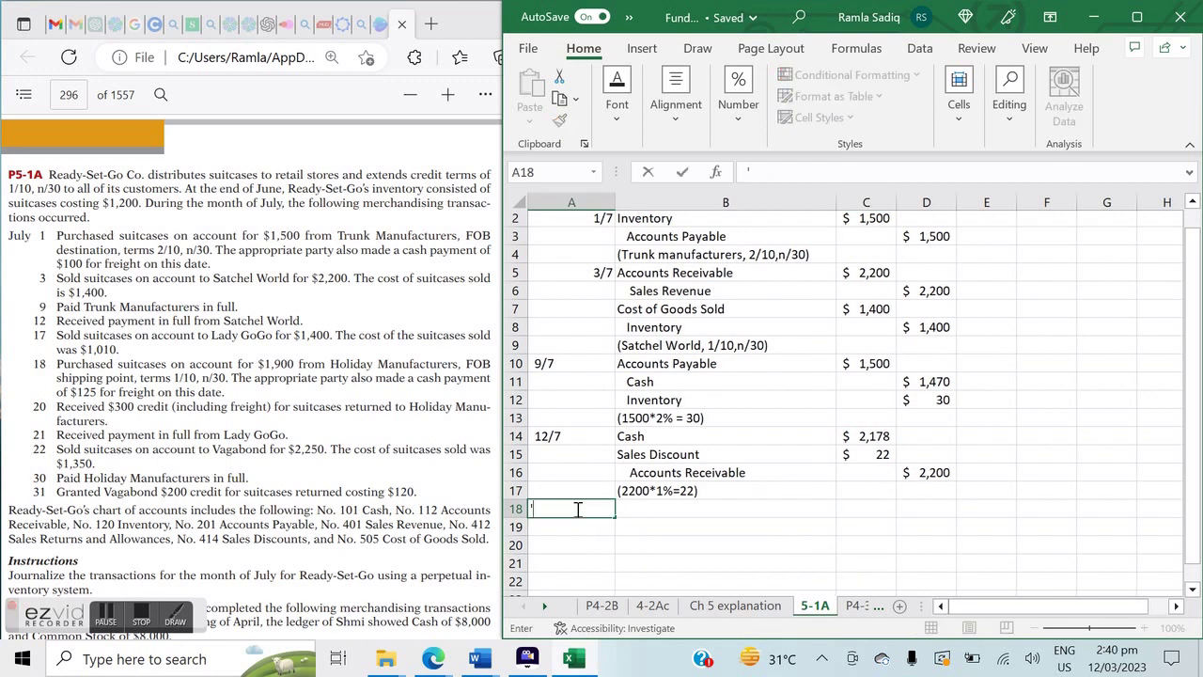
text(17/7)
key(Return)
Step: Enter Accounts Receivable in B18 and an indented Sales Revenue in B19 for the 17/7 sale
key(Right)
key(Up)
key(Up)
key(Down)
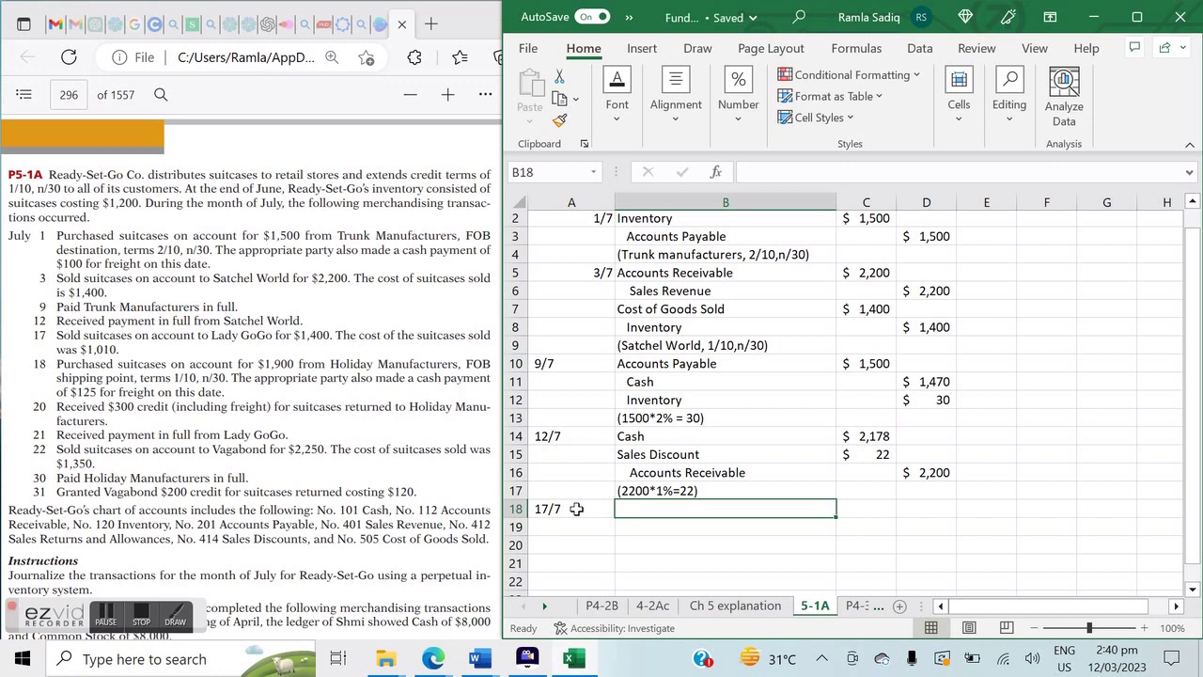
text(Accou)
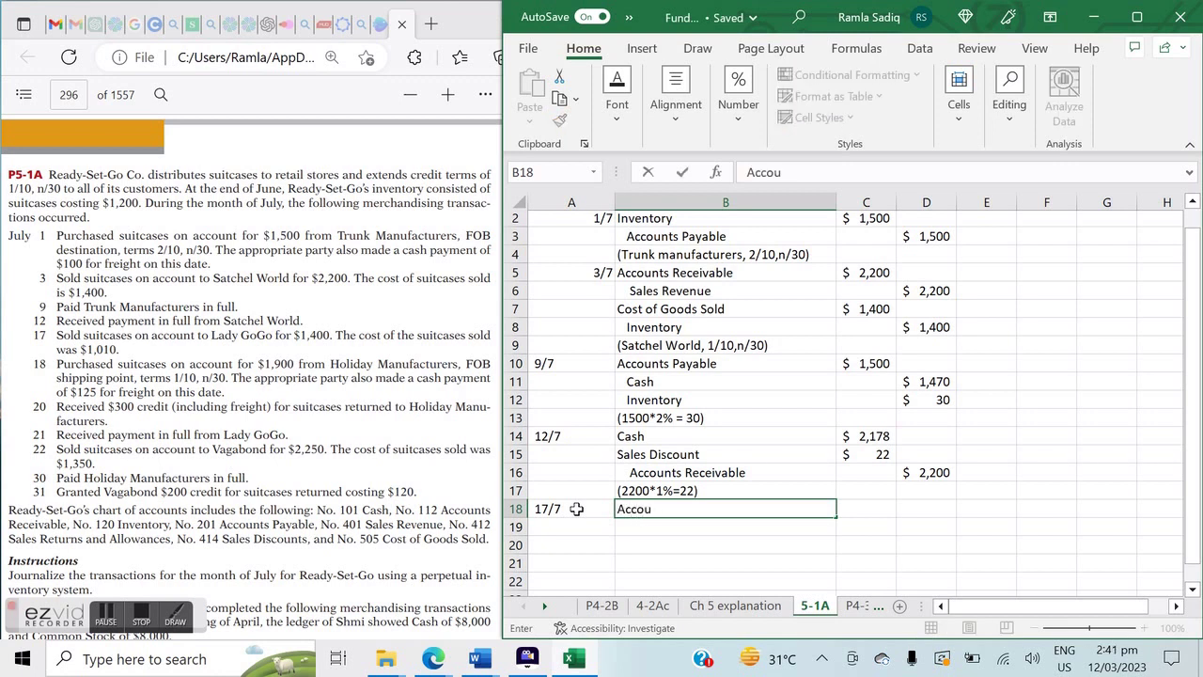
text(nts Receivable)
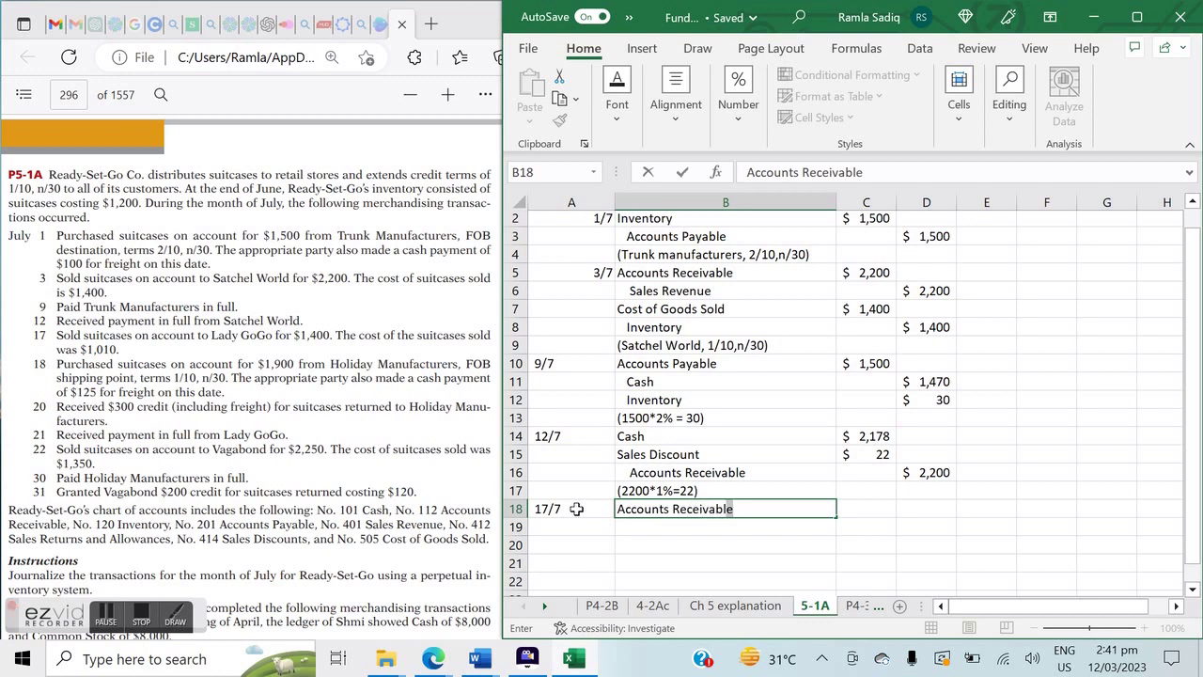
key(Return)
text(Sal)
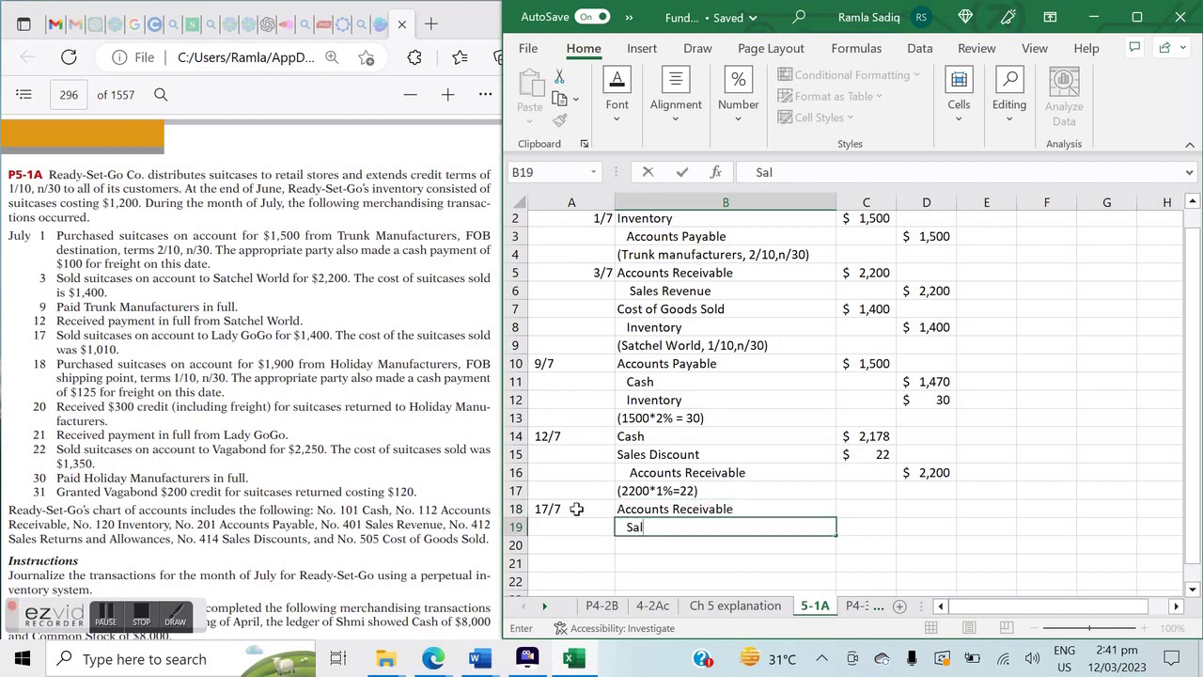
text(es Rece   Sales Rece)
key(BackSpace)
key(BackSpace)
text(venue)
key(Return)
Step: Enter "Cost oF Goods Sold" in B20 and an indented Inventory in B21 for the cost of the 17/7 sale
text(Cost oF Go)
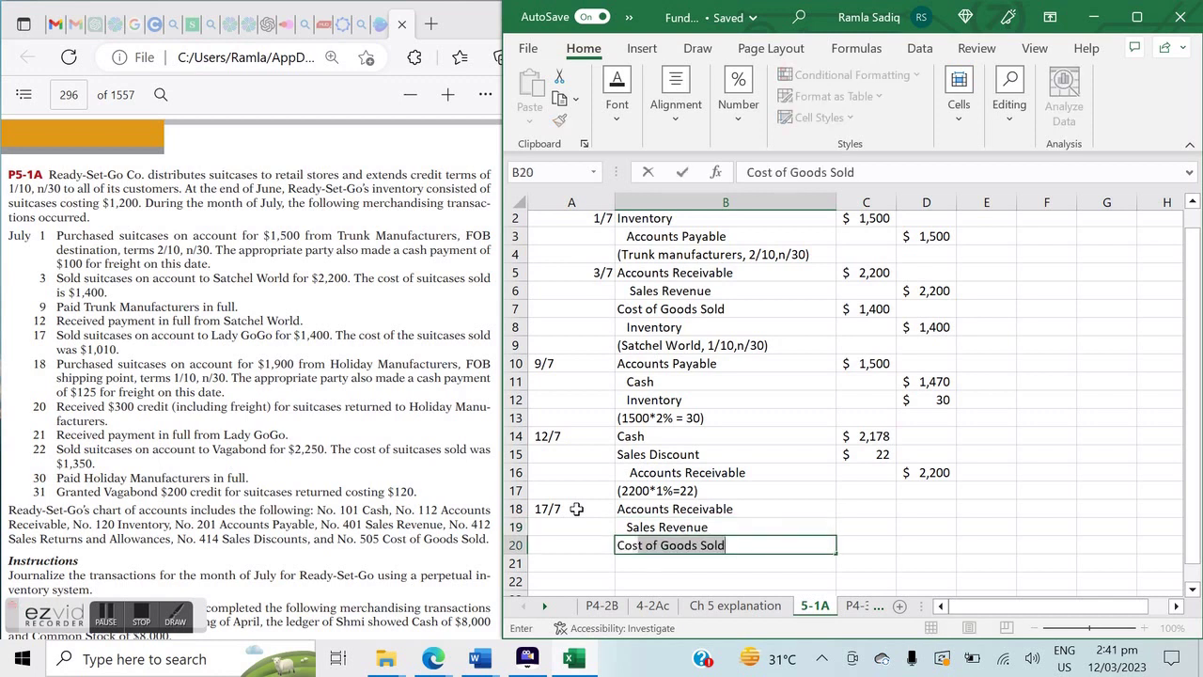
text(ods Sold)
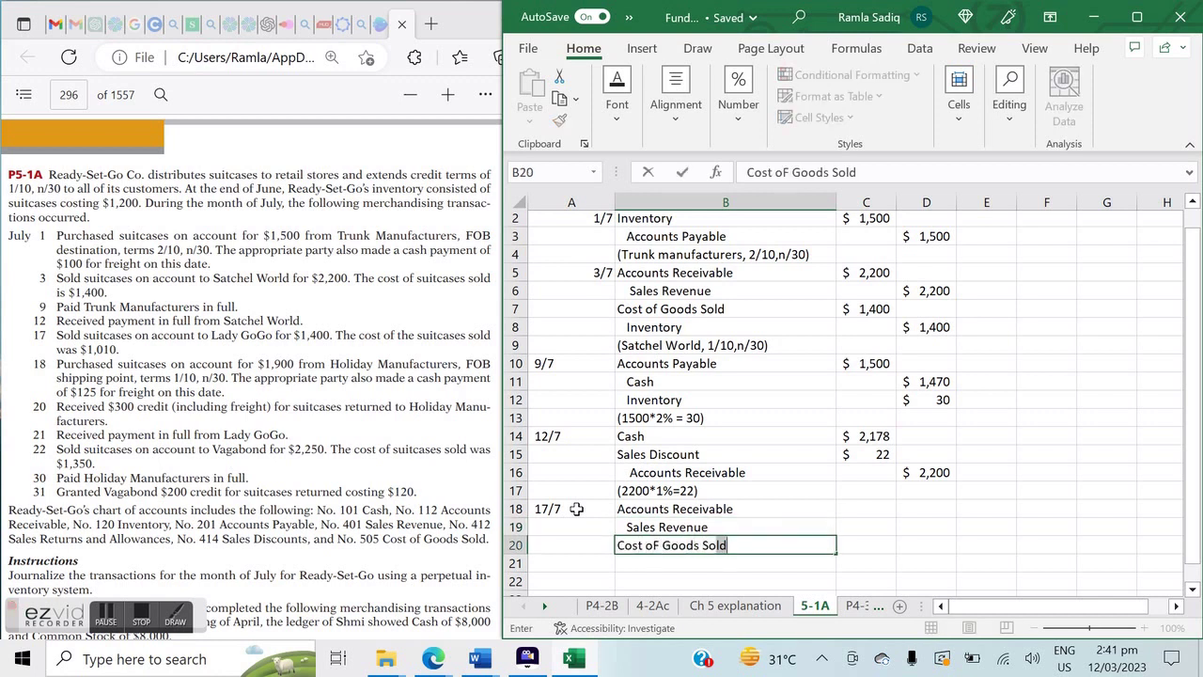
key(Return)
text(Inventory)
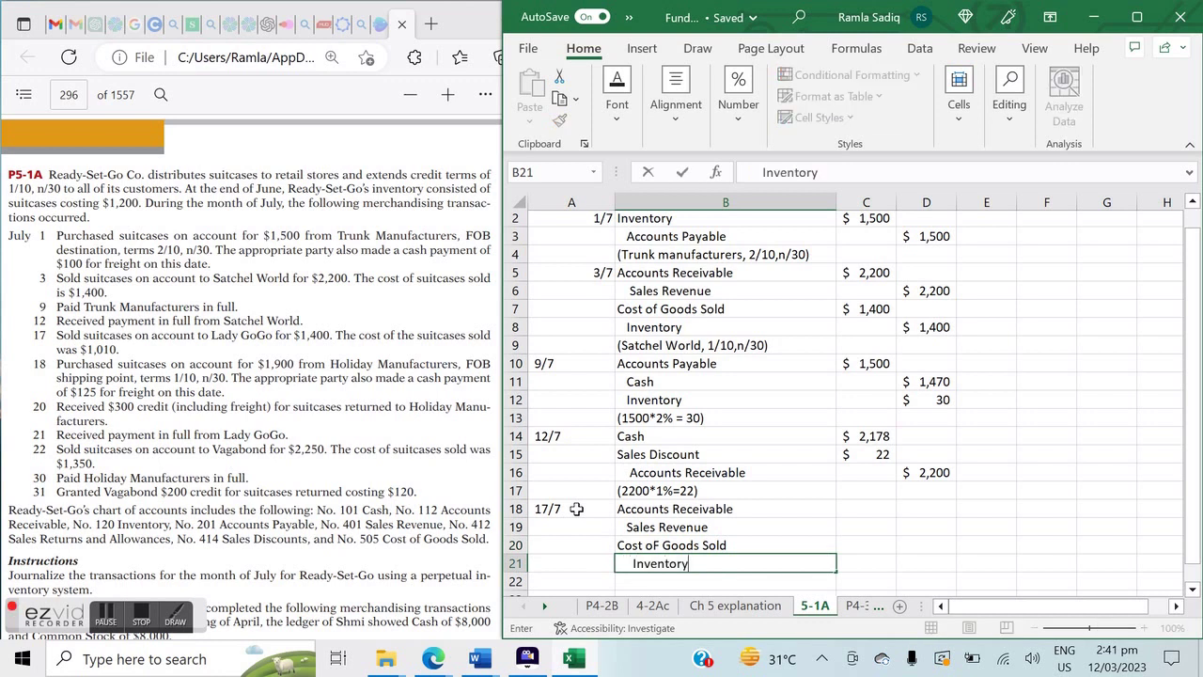
key(Tab)
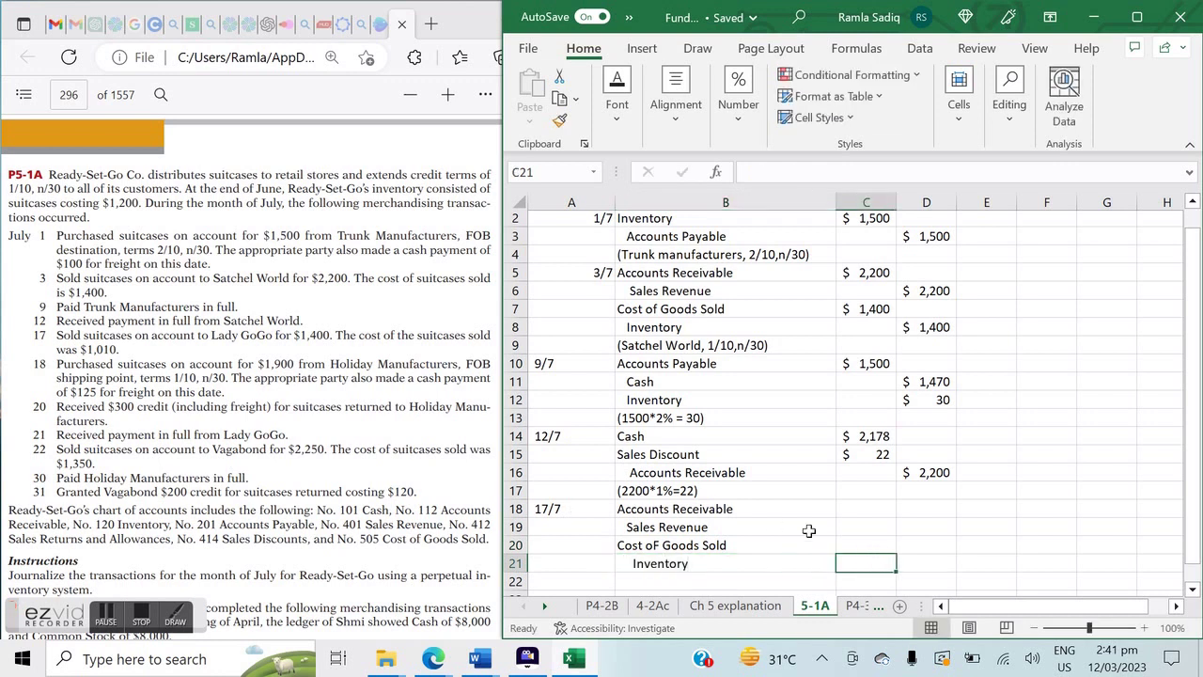
Step: Record 1400 as the debit for Accounts Receivable in C18 and as the credit for Sales Revenue in D19
click(858, 506)
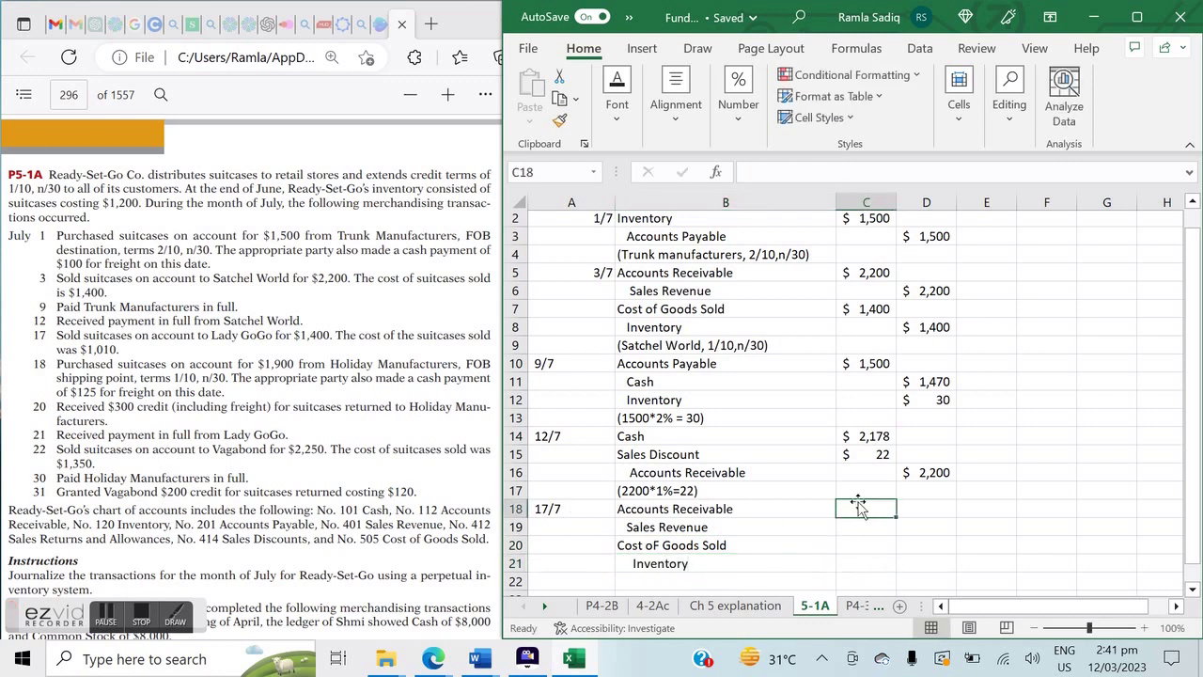
text(1400)
key(Return)
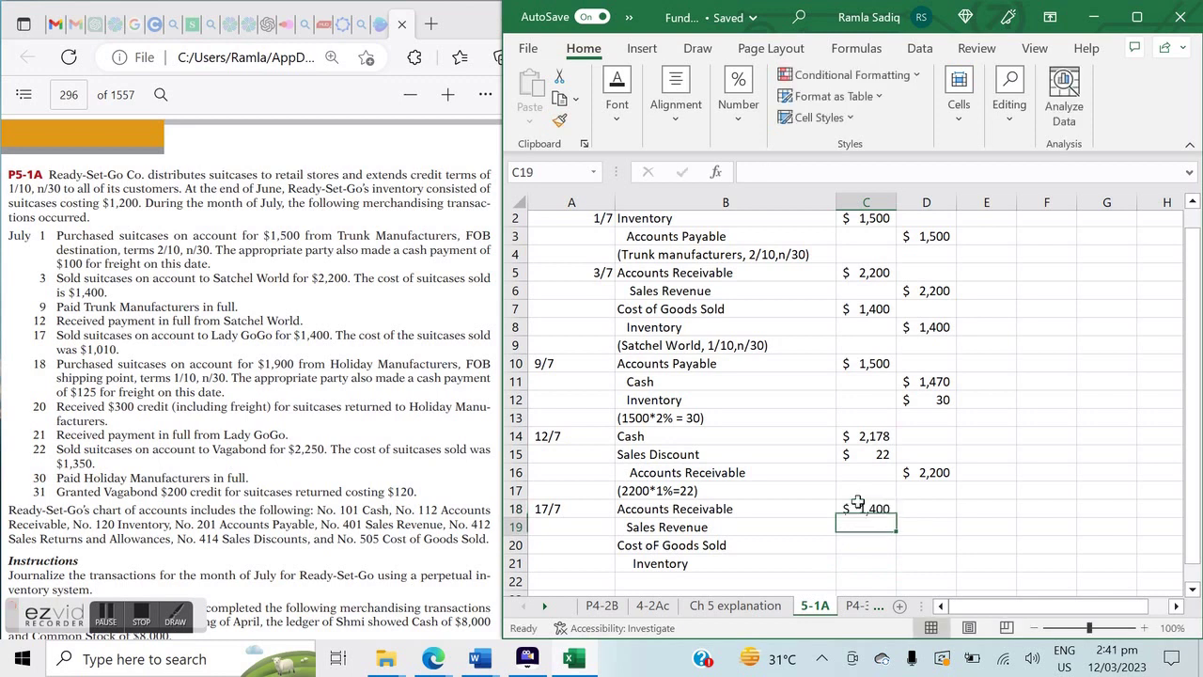
key(Tab)
text(1,400)
key(Return)
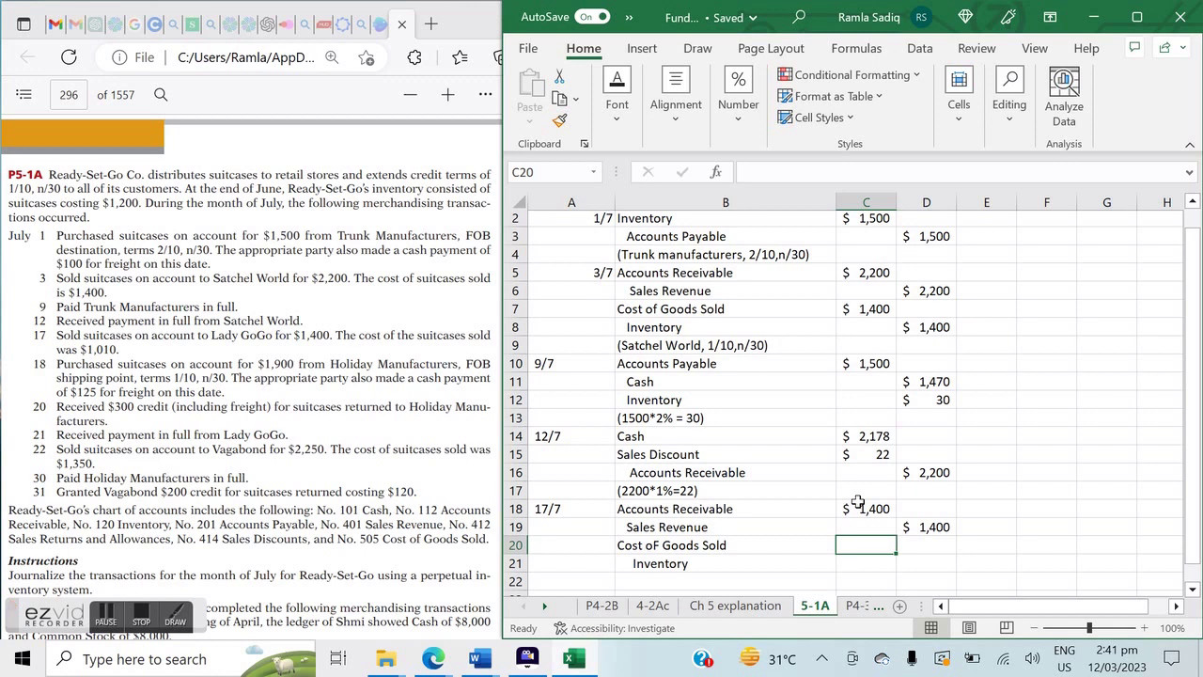
Step: Record 1010 as the debit for the cost of goods sold in C20 and as the credit for Inventory in D21
text(1010)
key(Return)
key(Tab)
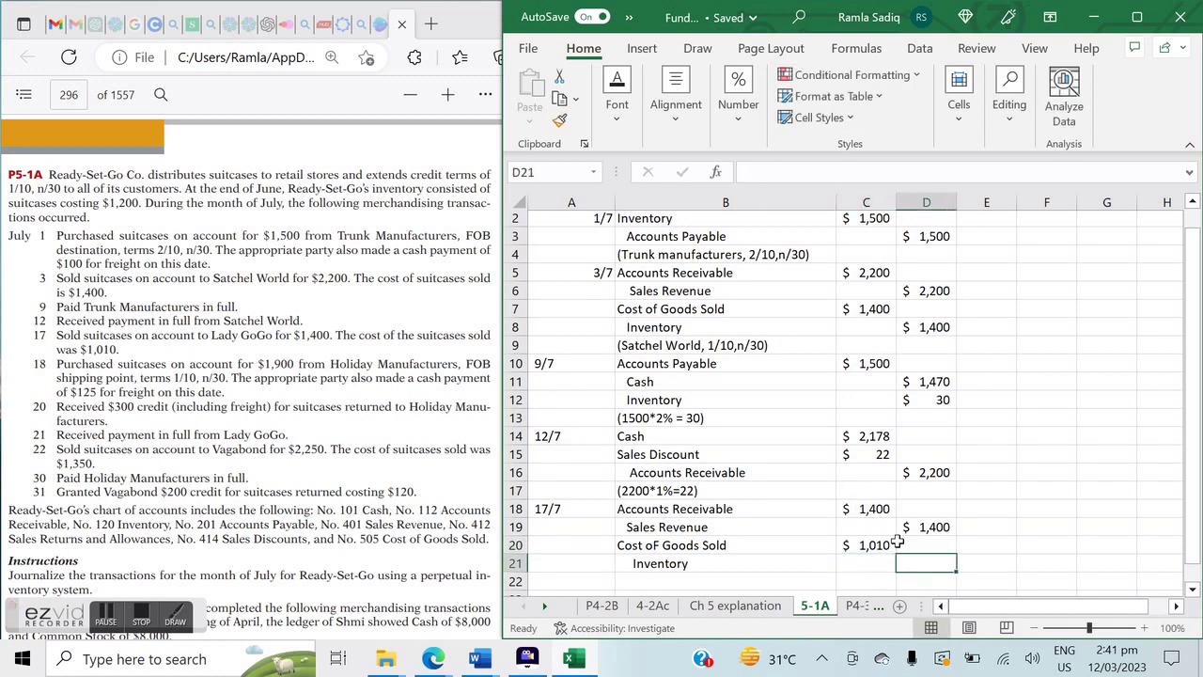
text(1010)
key(Return)
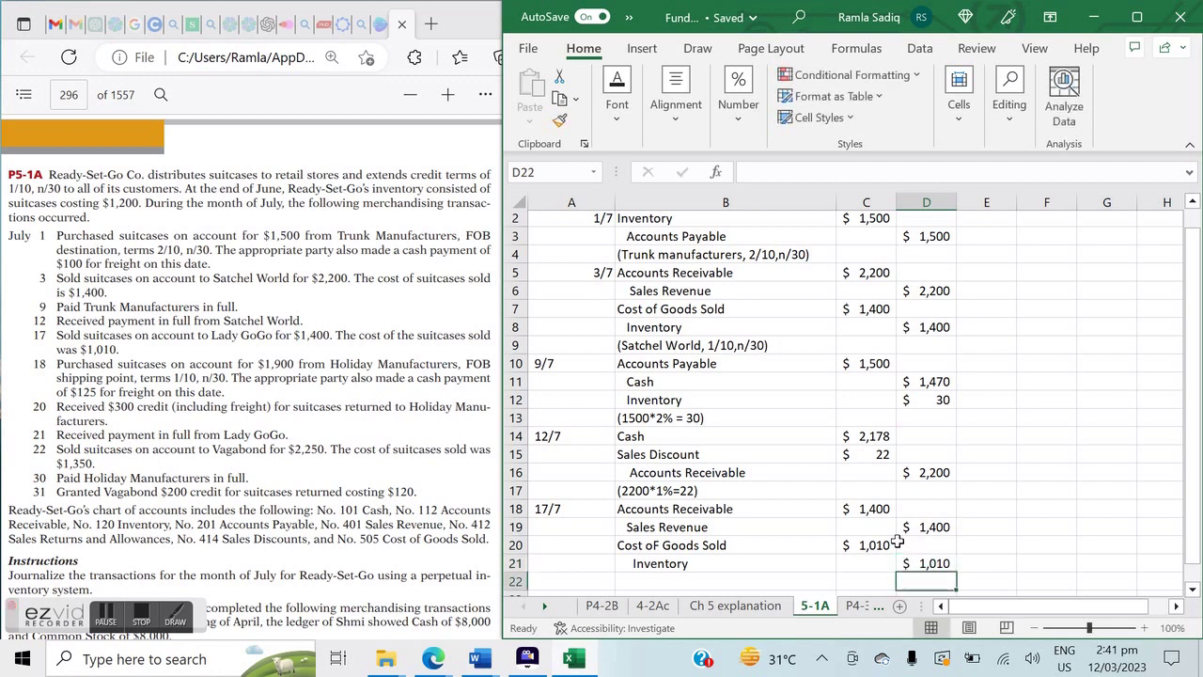
Step: Write the explanation "(Lady GoGo, 1/10, n/30)" in B22 for the 17/7 entry
key(Left)
key(Left)
key(Left)
key(Right)
text((Lady GOGO)
key(BackSpace)
key(BackSpace)
key(BackSpace)
text(og)
key(BackSpace)
text(Go,)
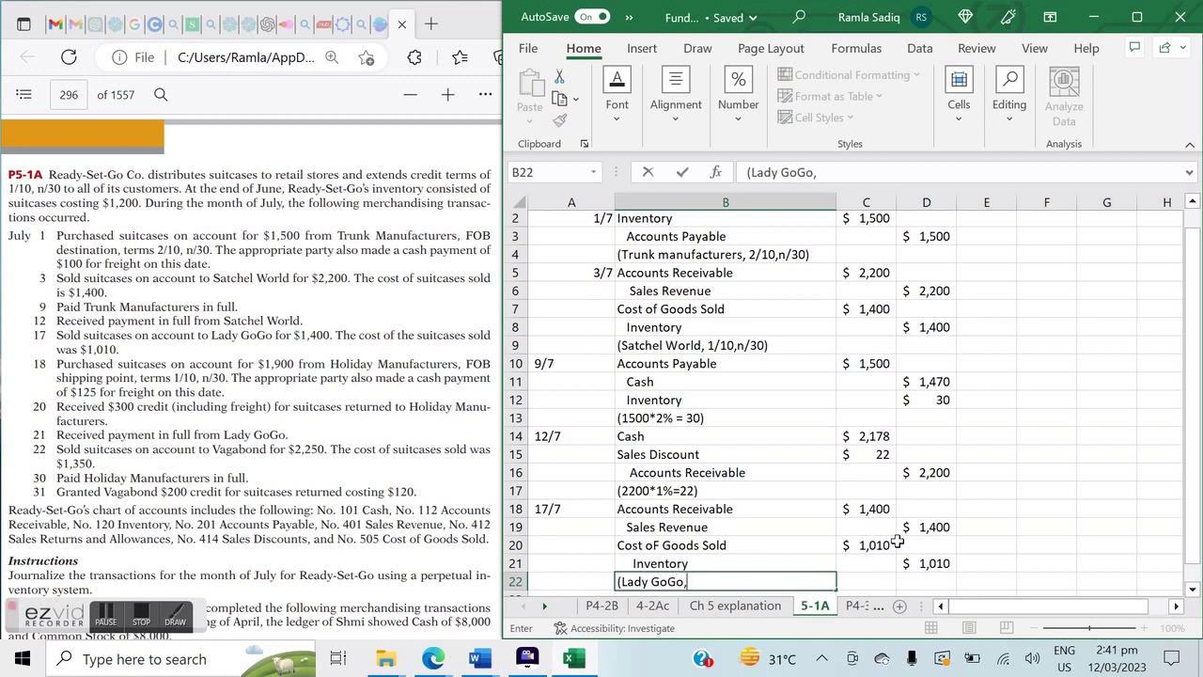
text( 1/10, n/30))
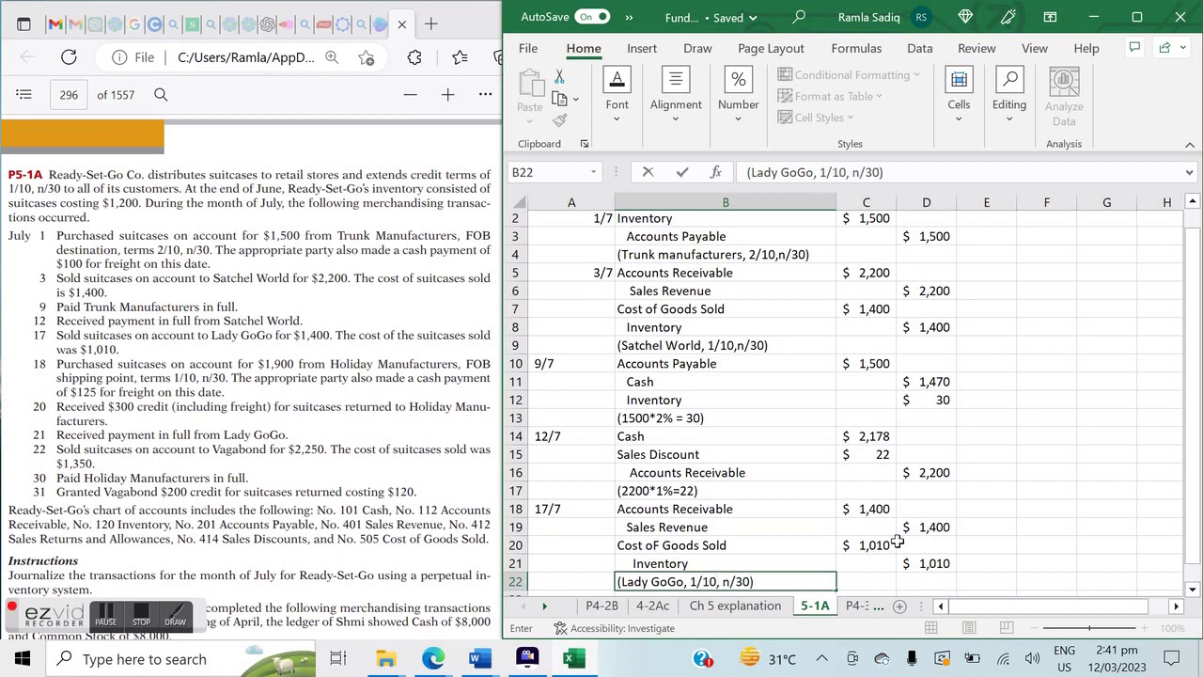
key(Return)
Step: Enter the date 18/7 as text in A23, using a leading apostrophe
key(Left)
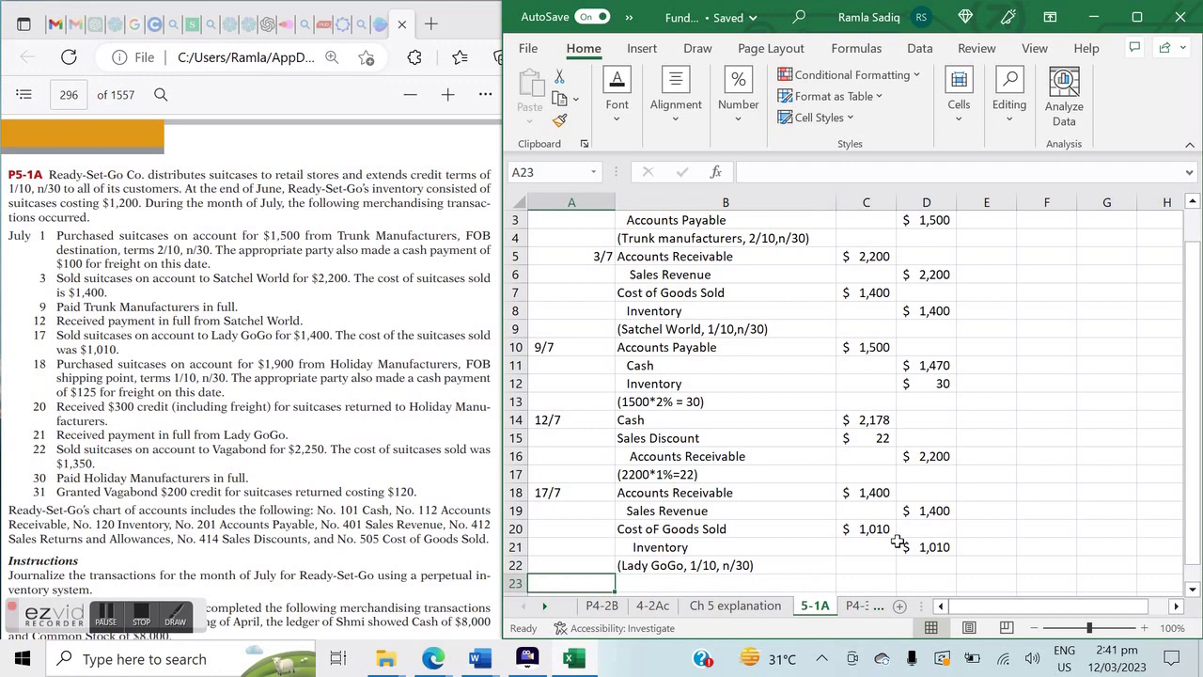
key(Down)
scroll(897, 542, down, 2)
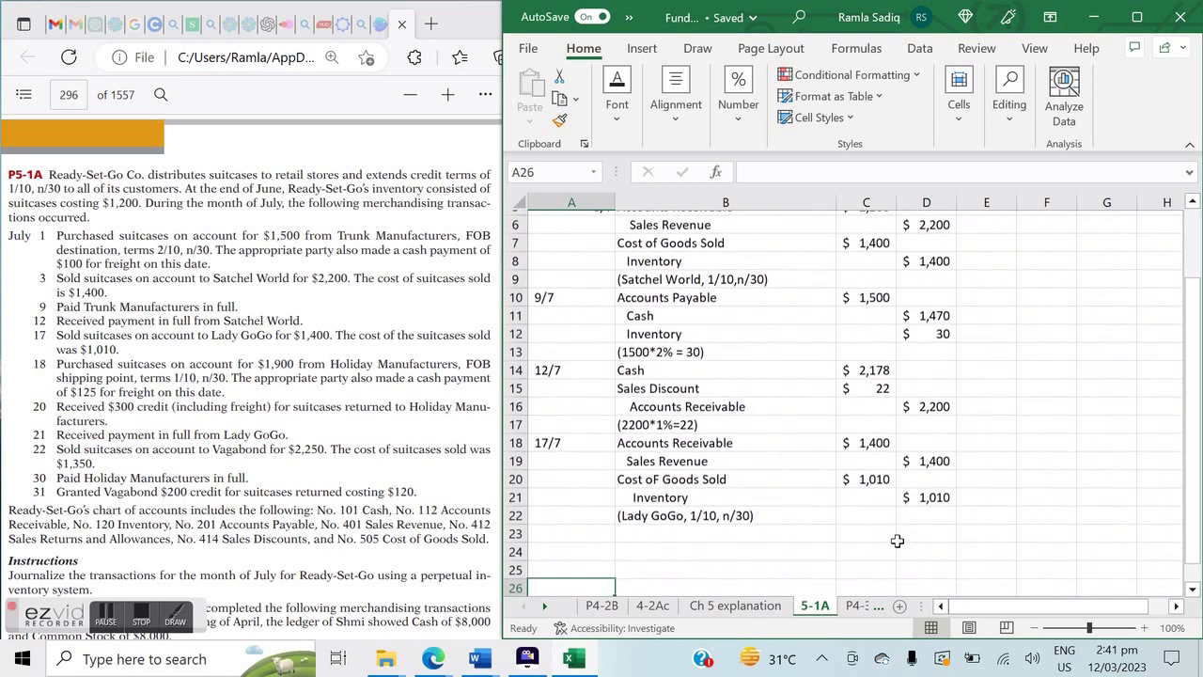
key(Down)
key(Up)
key(Up)
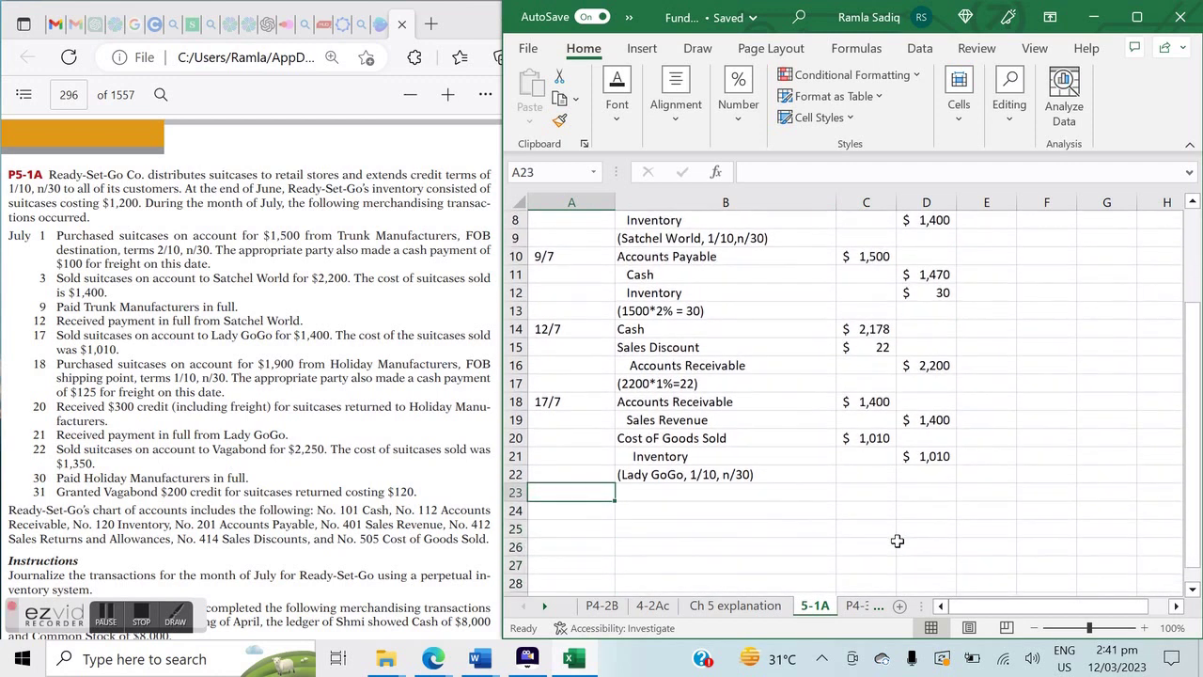
text(18)
key(BackSpace)
key(BackSpace)
text('18/7)
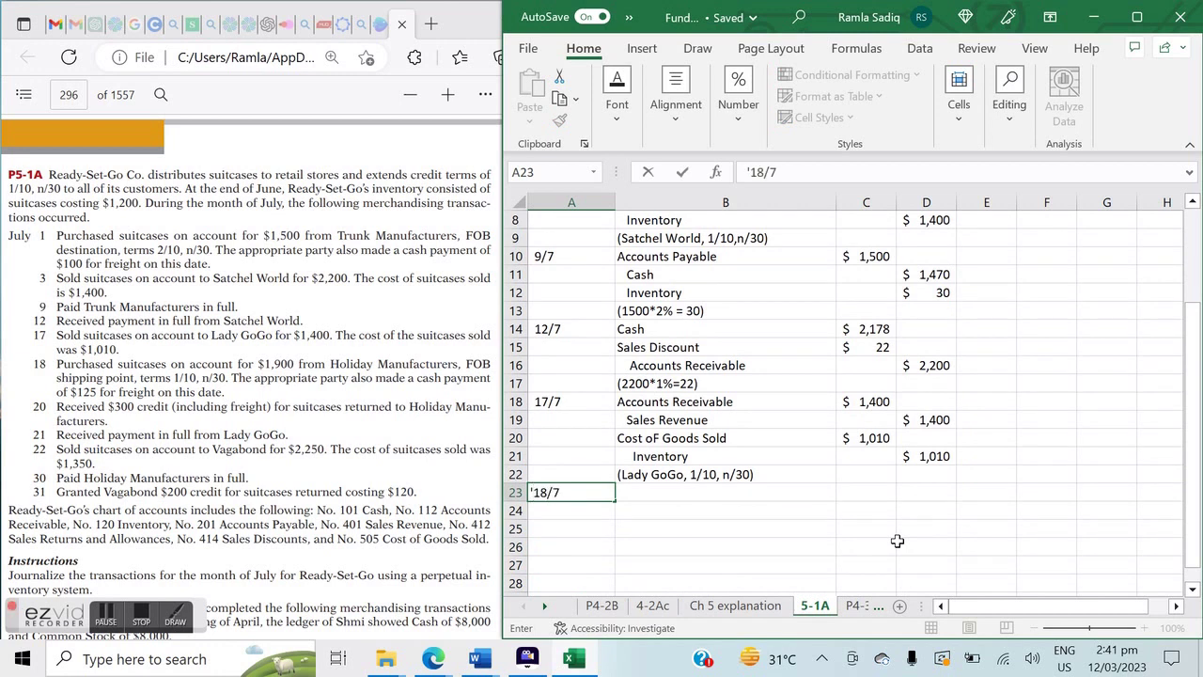
key(Return)
Step: Enter Inventory in B23 as the debit account for the 18/7 purchase
key(Up)
key(Right)
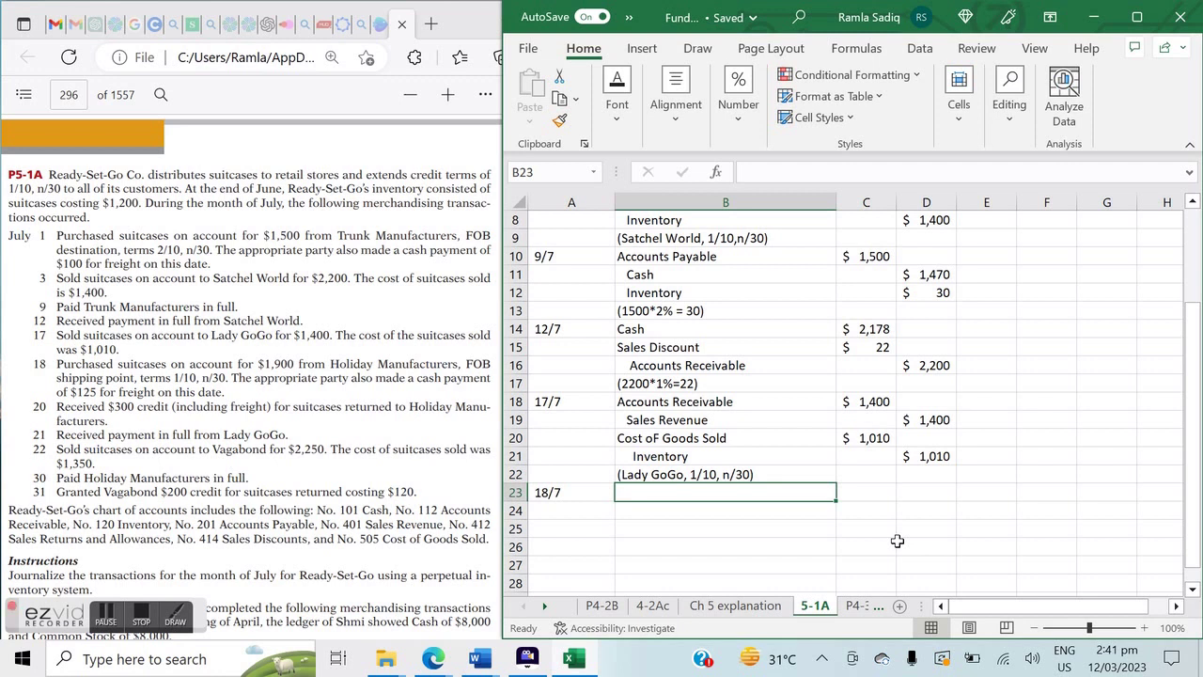
text(Inventory)
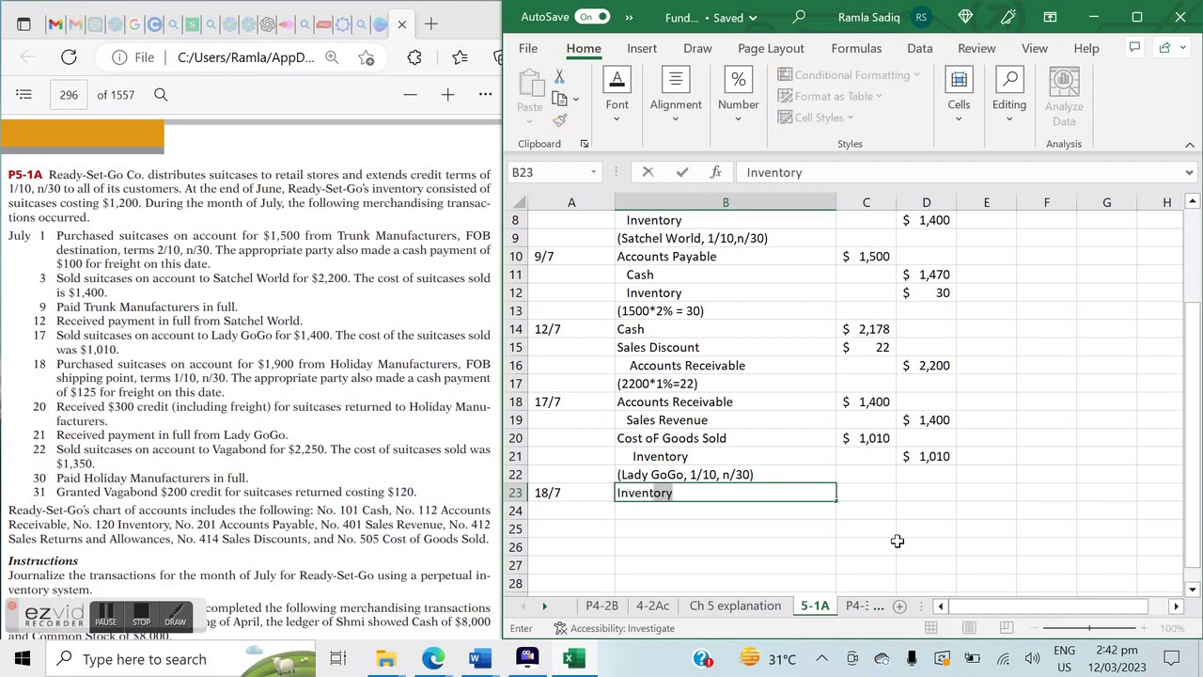
key(ctrl+Return)
key(Return)
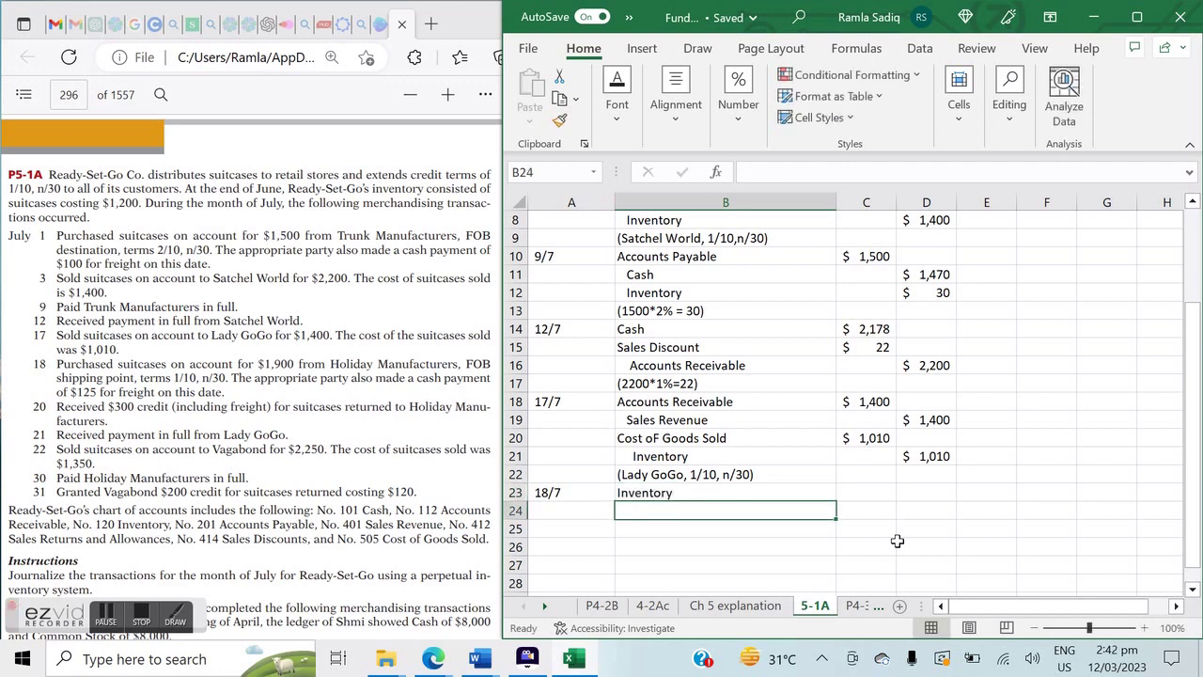
Step: Enter Accounts Payable, indented, as the credit account in B24 and the explanation "(Holiday manufacturers)" in B25
text(Ac)
key(BackSpace)
key(BackSpace)
key(BackSpace)
key(BackSpace)
text(Accounts Payable)
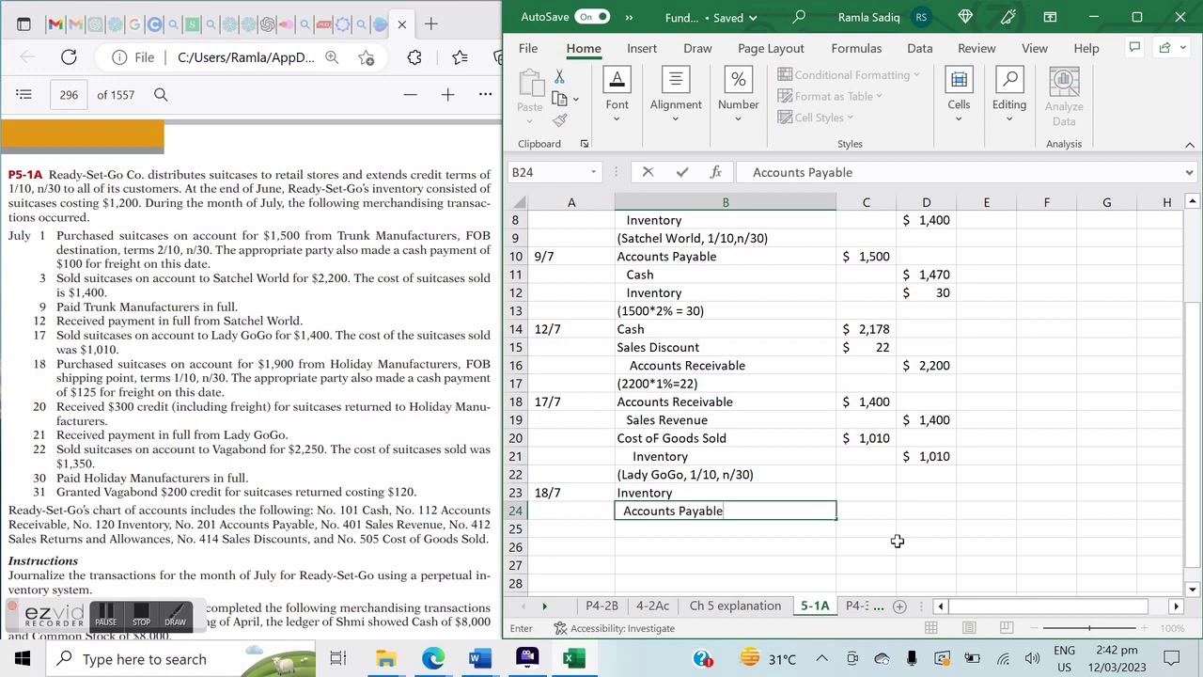
key(Return)
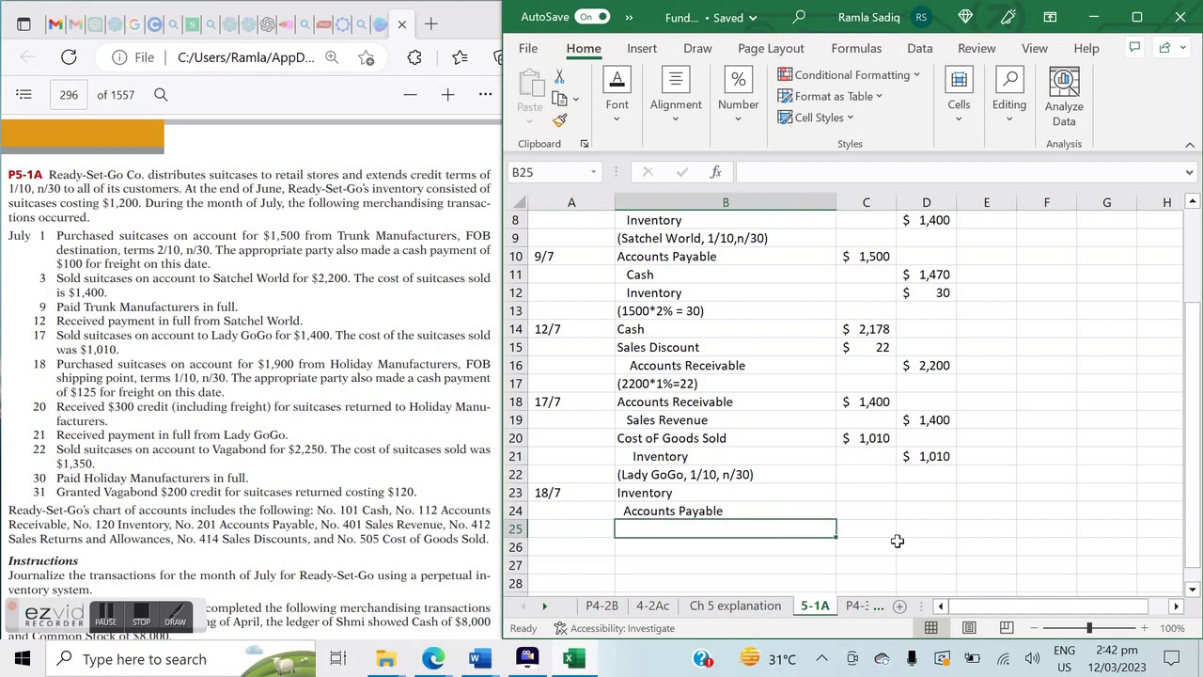
text((Holiday manufacturers))
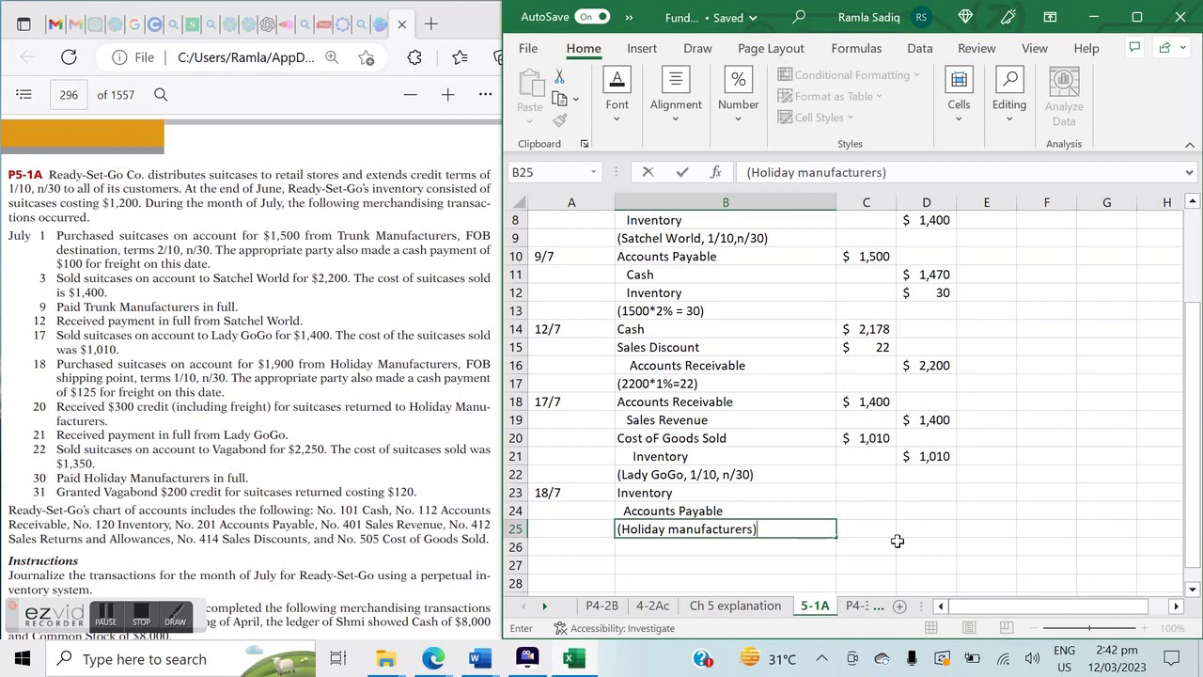
Step: Record 1900 as the debit for Inventory in C23 and as the credit for Accounts Payable in D24
click(877, 511)
key(Up)
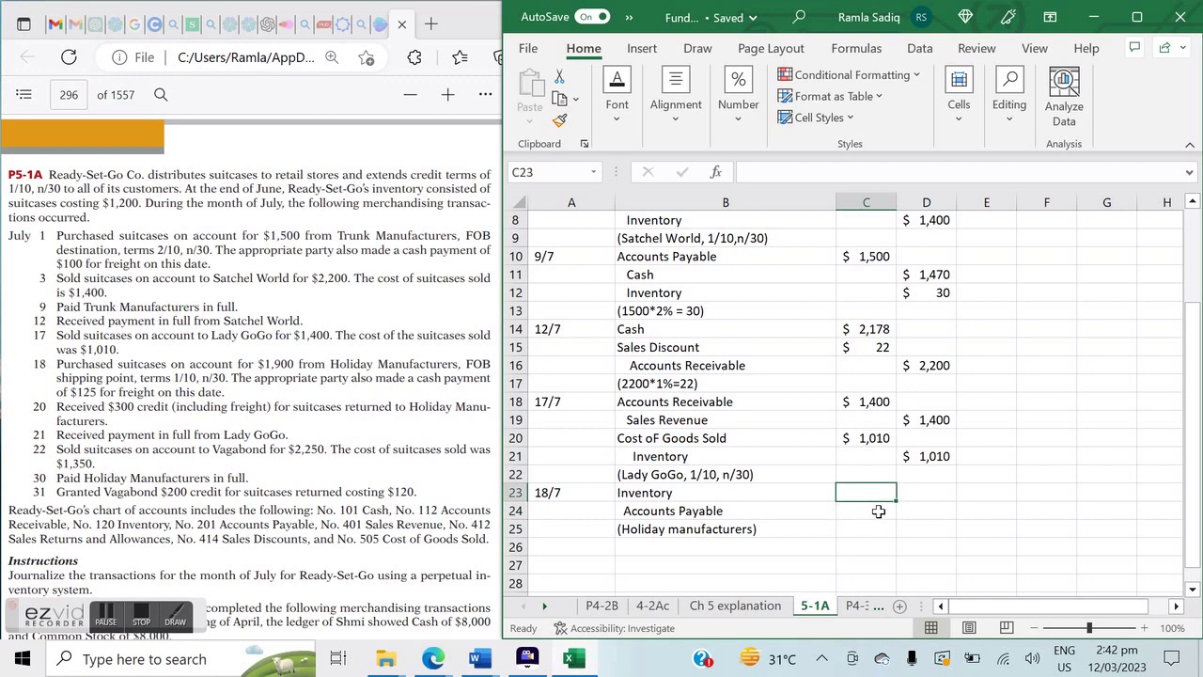
text(1900)
key(Return)
key(Right)
text(1900)
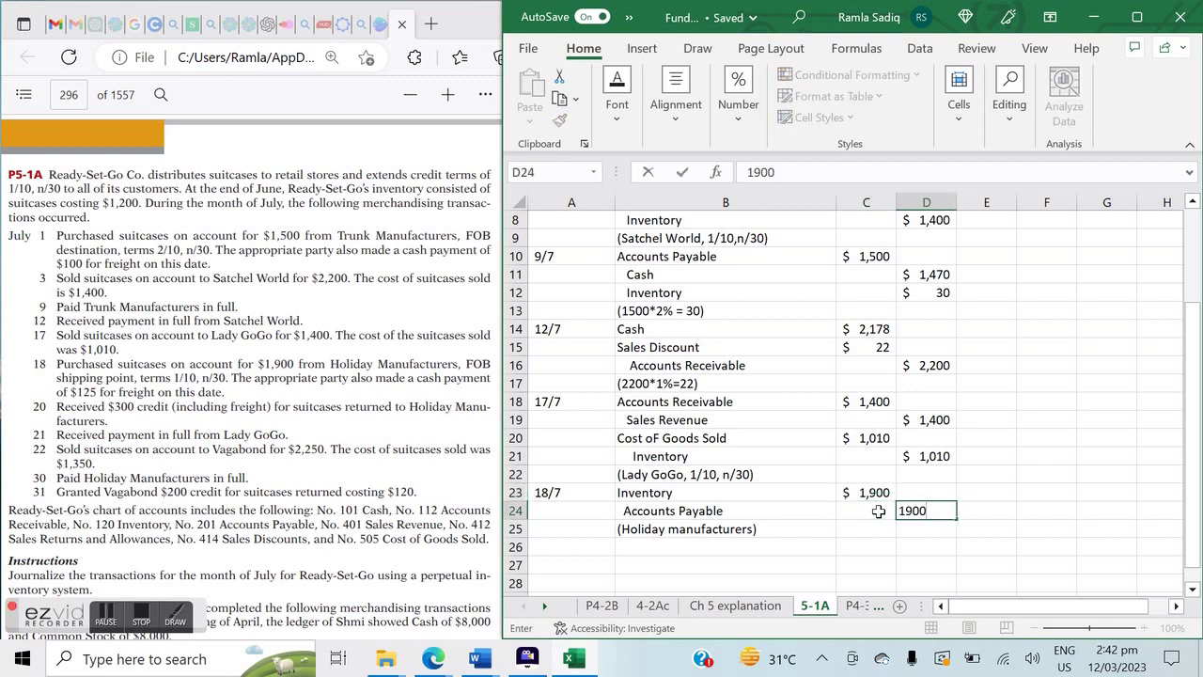
key(Return)
Step: Enter the freight entry's accounts: Inventory in B26 and an indented Cash in B27
key(Left)
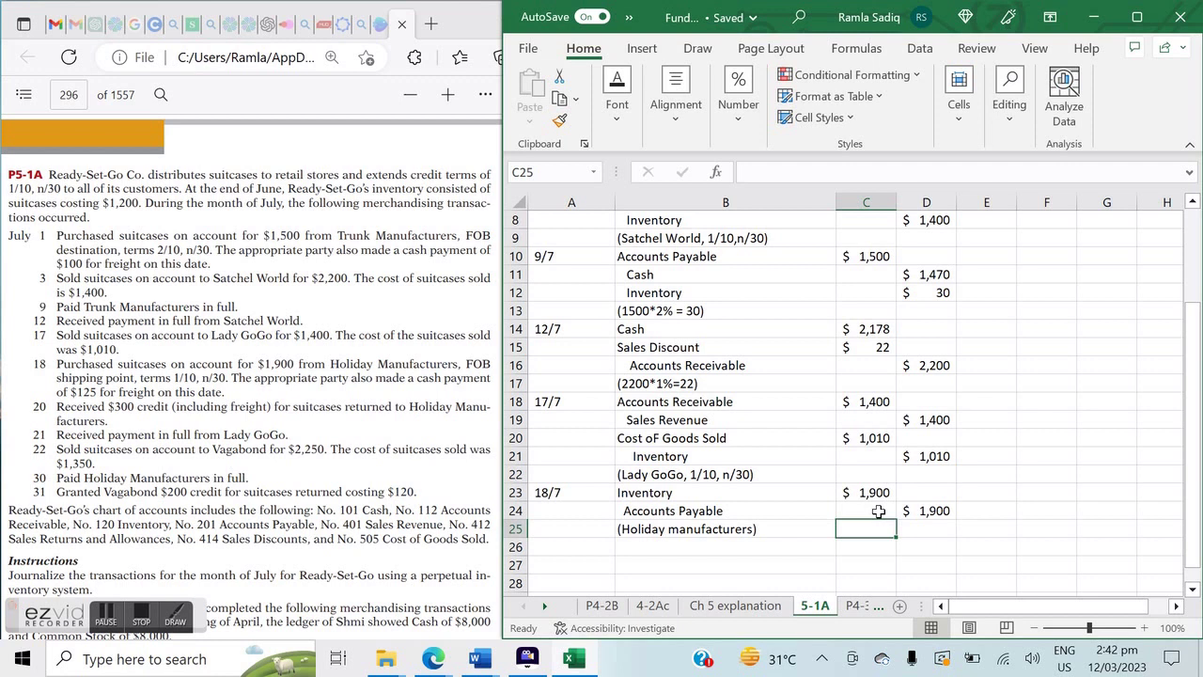
key(Down)
key(Left)
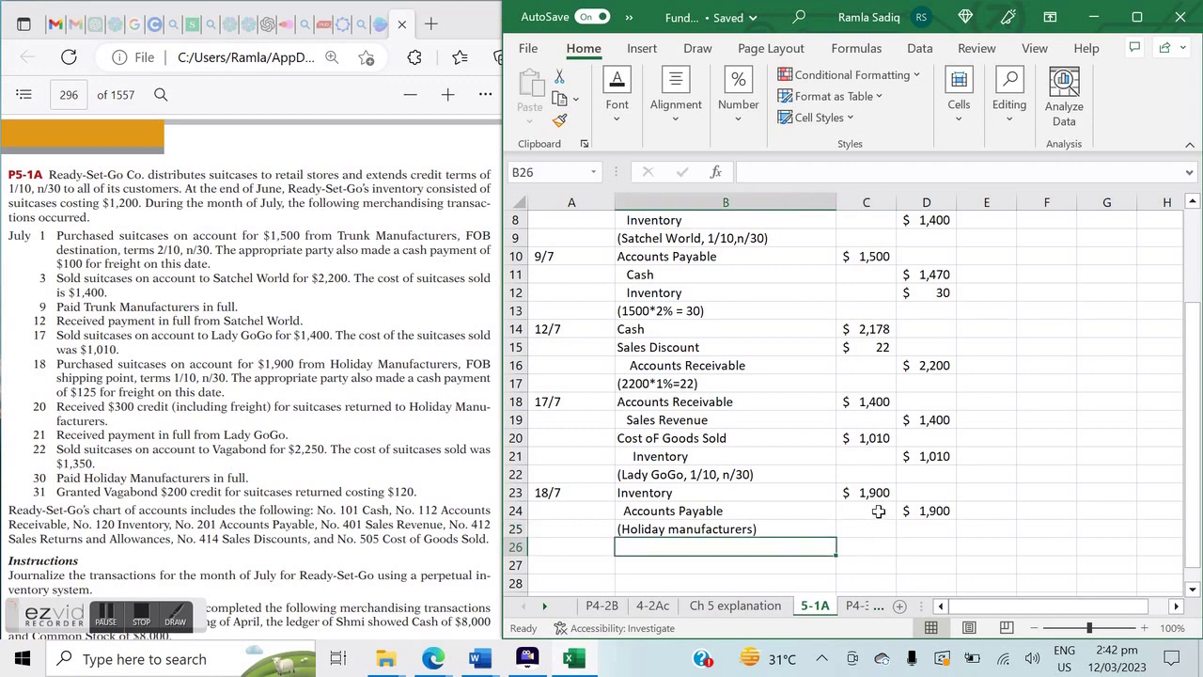
text(Inventory)
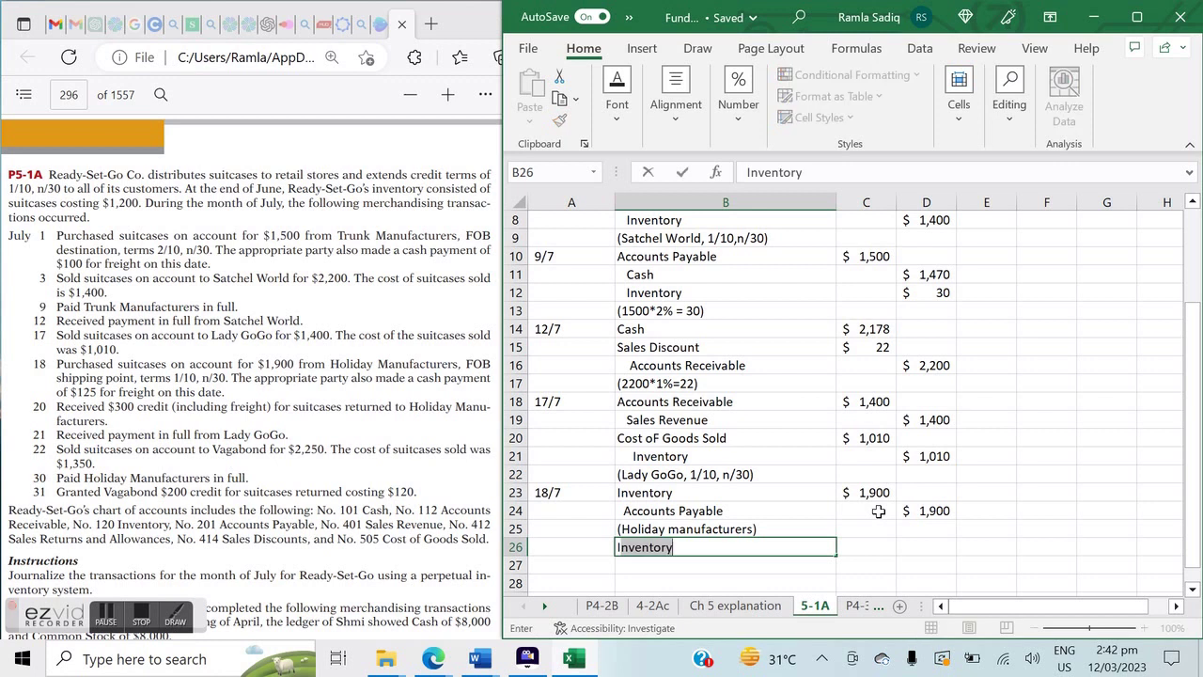
key(Return)
text(Cash)
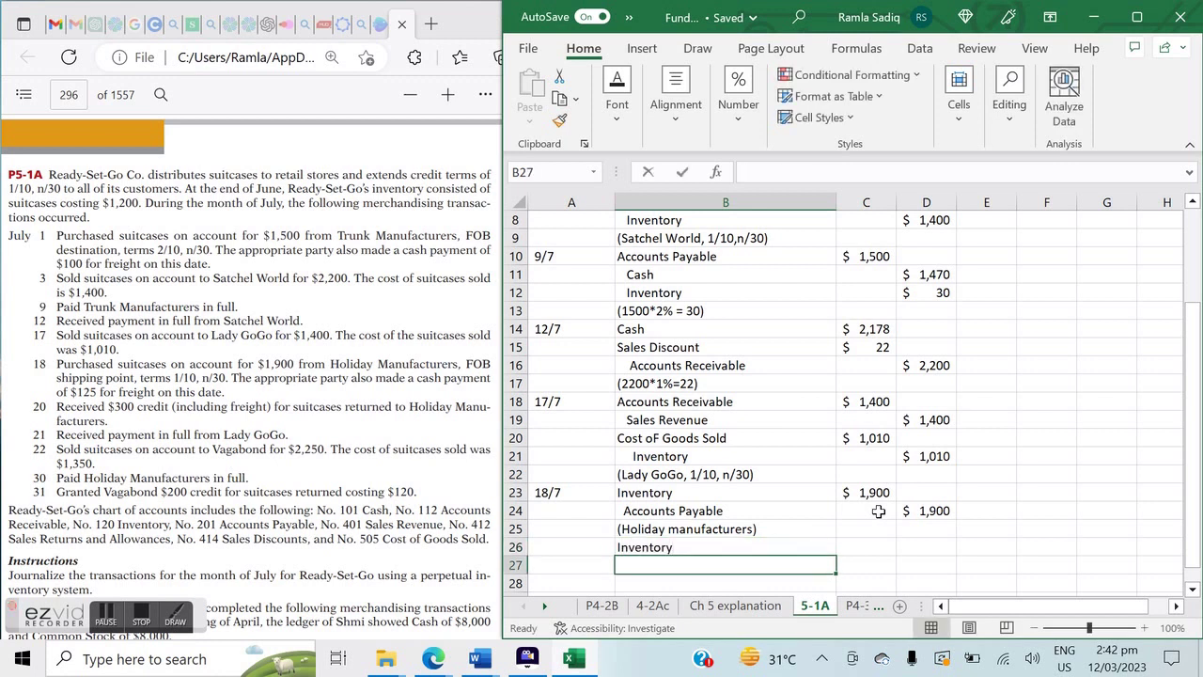
key(Tab)
Step: Record the 125 freight as the debit for Inventory in C26 and as the credit for Cash in D27
key(Up)
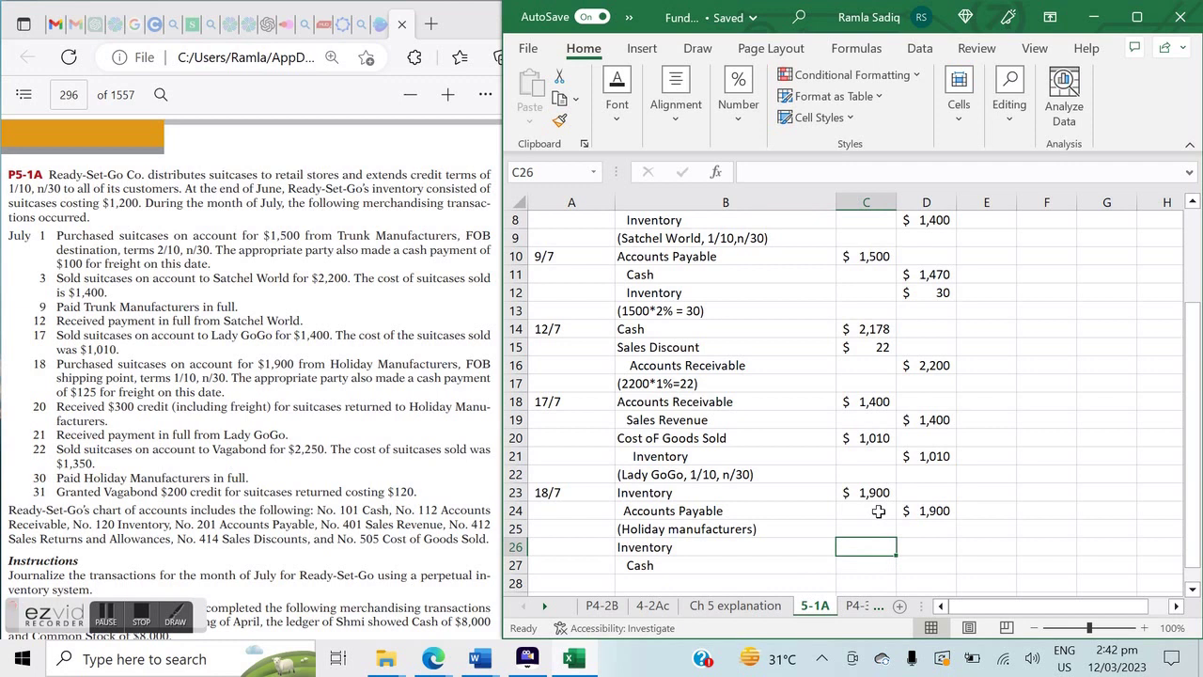
text(125)
key(Return)
key(Right)
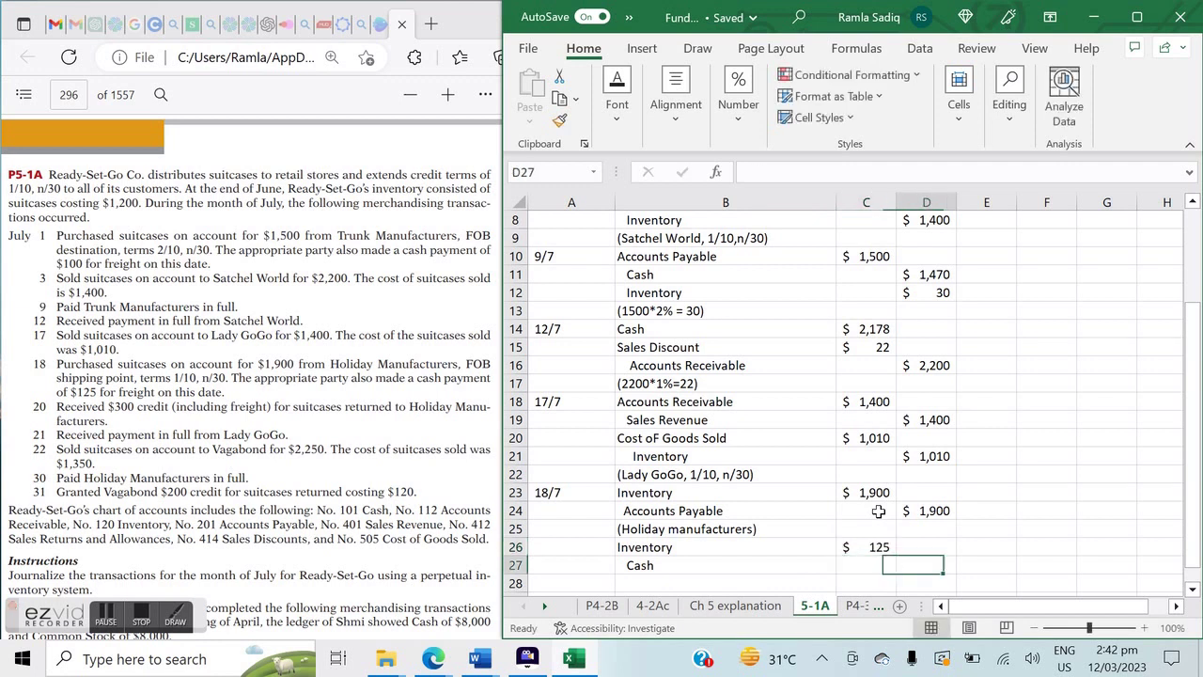
text(125)
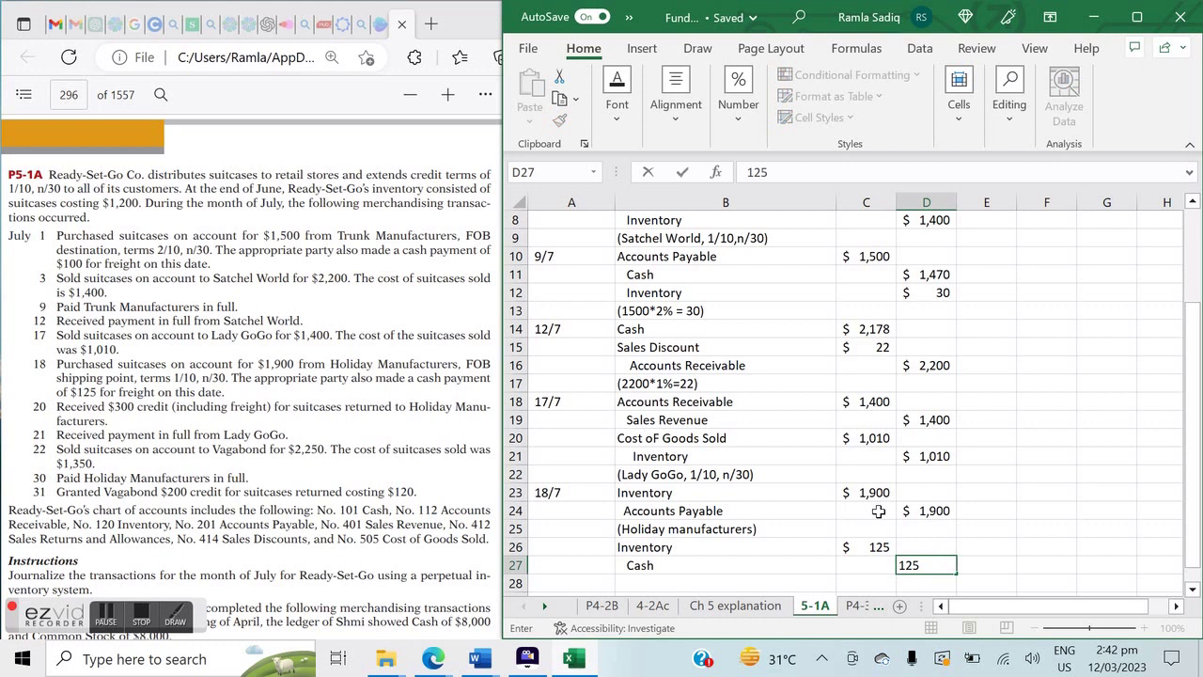
Step: Add the credit terms to the explanation in B25 so it reads "(Holiday manufacturers, 1/10, n/30)"
click(747, 530)
click(885, 175)
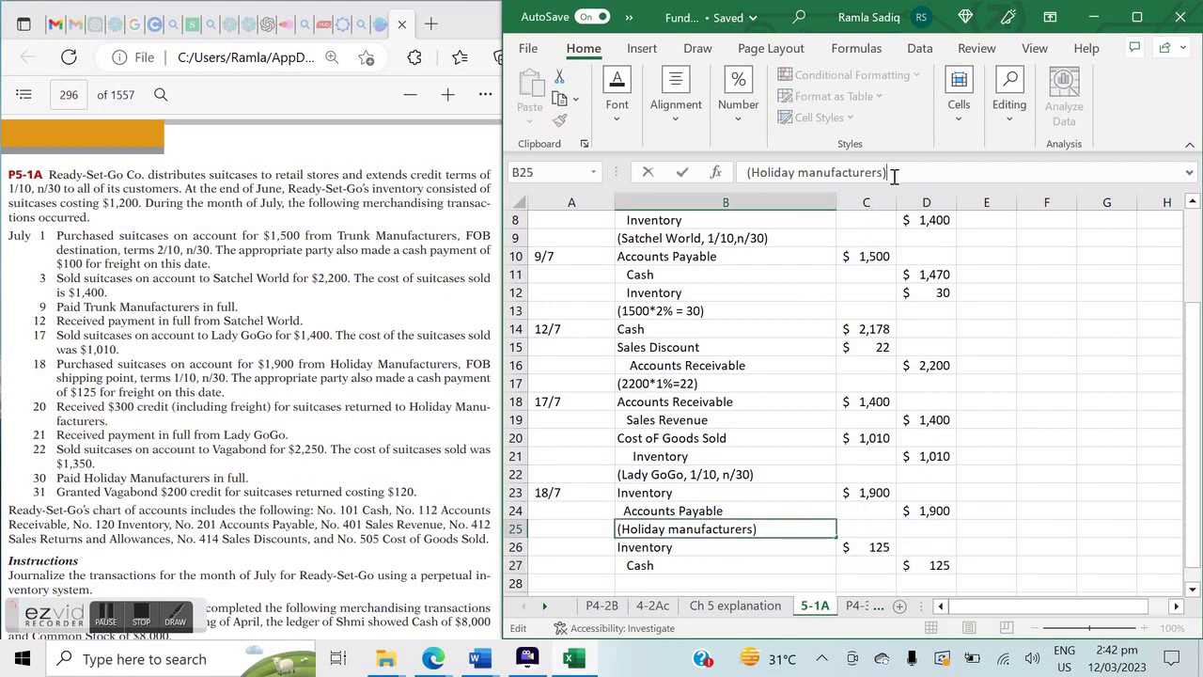
text(,)
text(1/10, n)
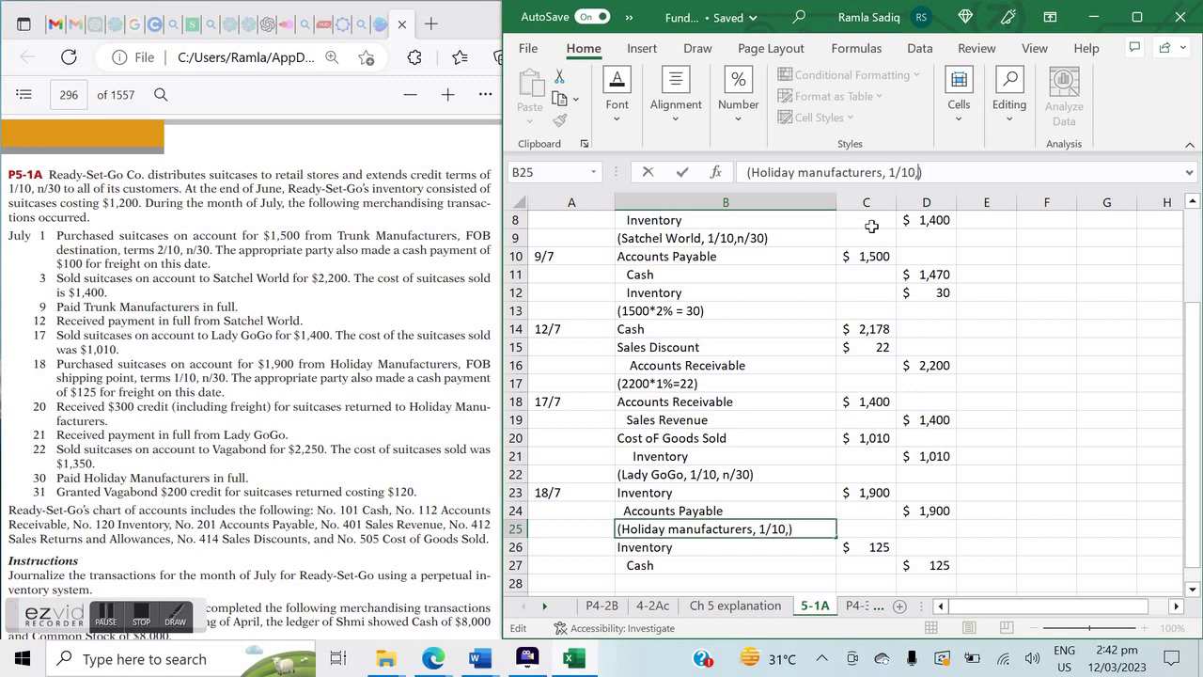
text(/30)
key(Return)
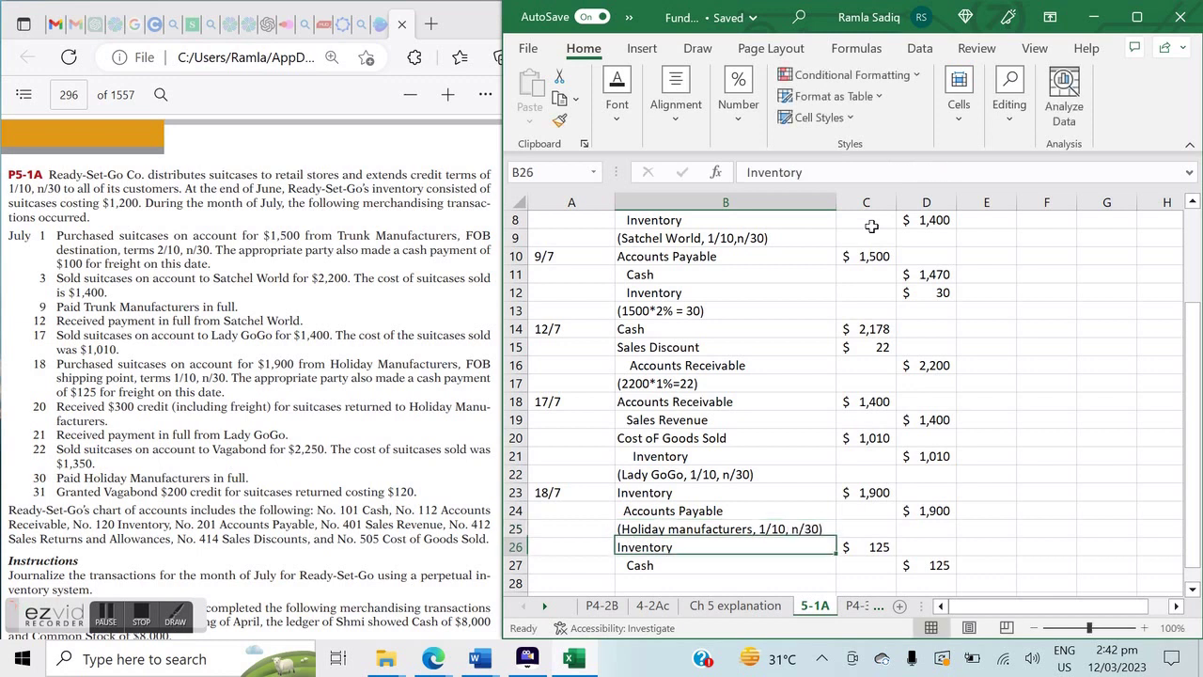
Step: Enter the date 20/7 as text in A28, using a leading apostrophe
key(Down)
key(Down)
scroll(871, 226, down, 2)
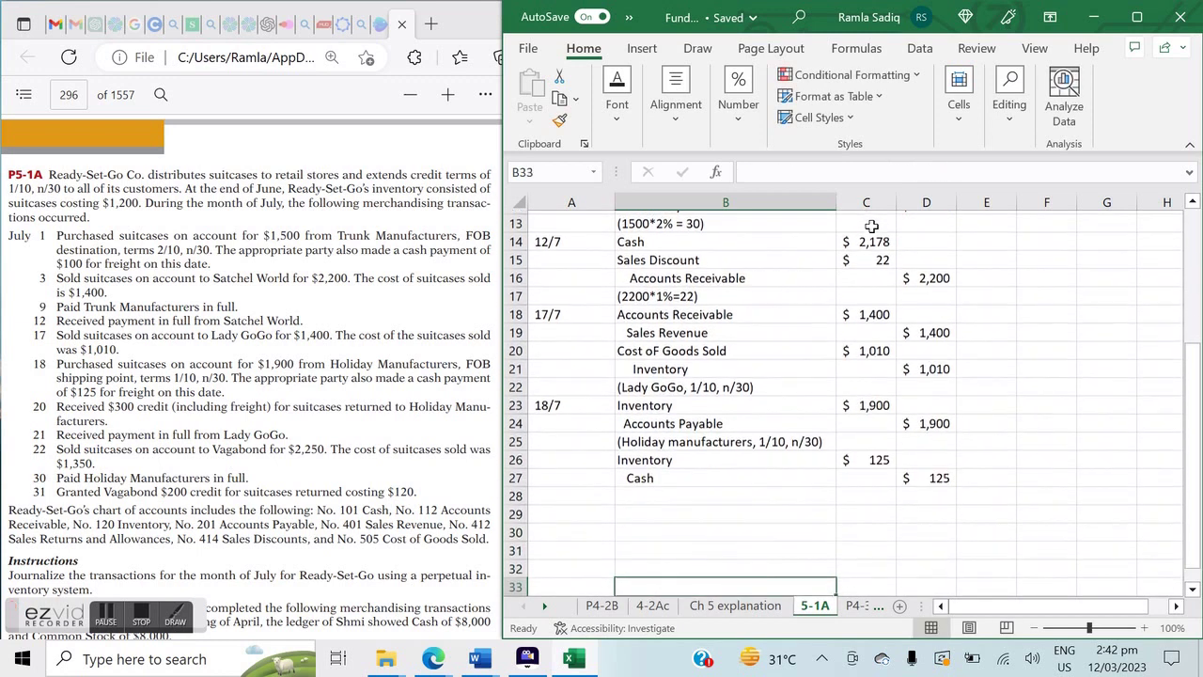
key(Down)
key(Down)
key(Down)
key(Up)
key(Up)
key(Up)
key(Left)
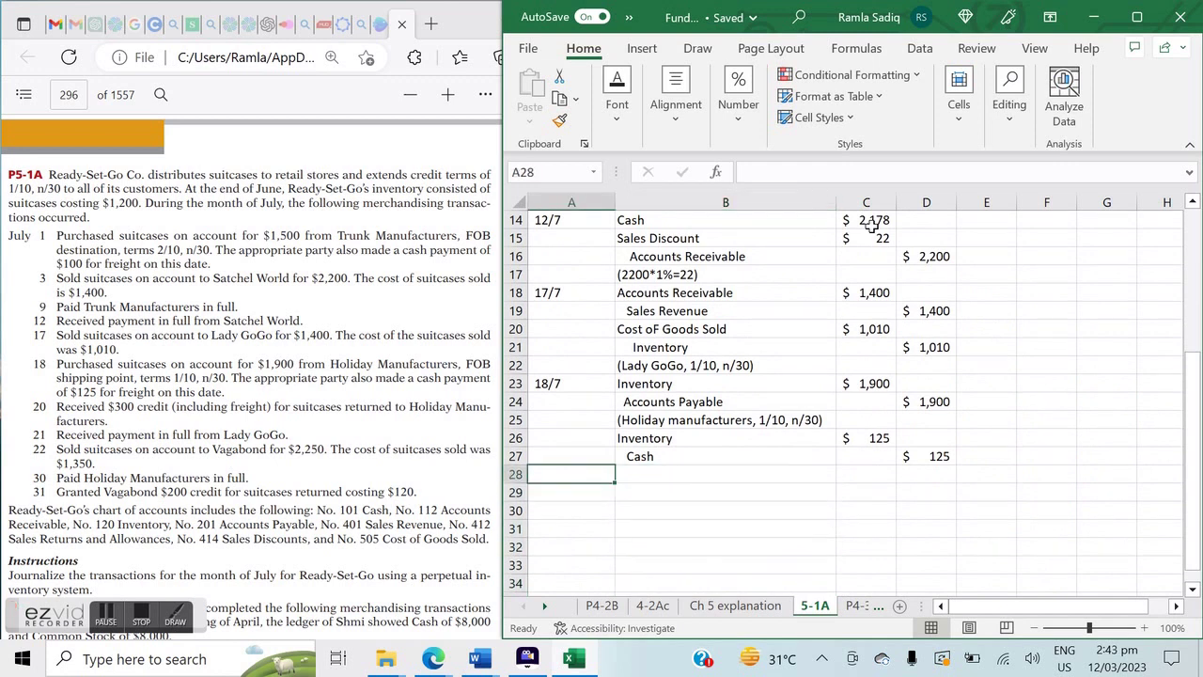
text(20)
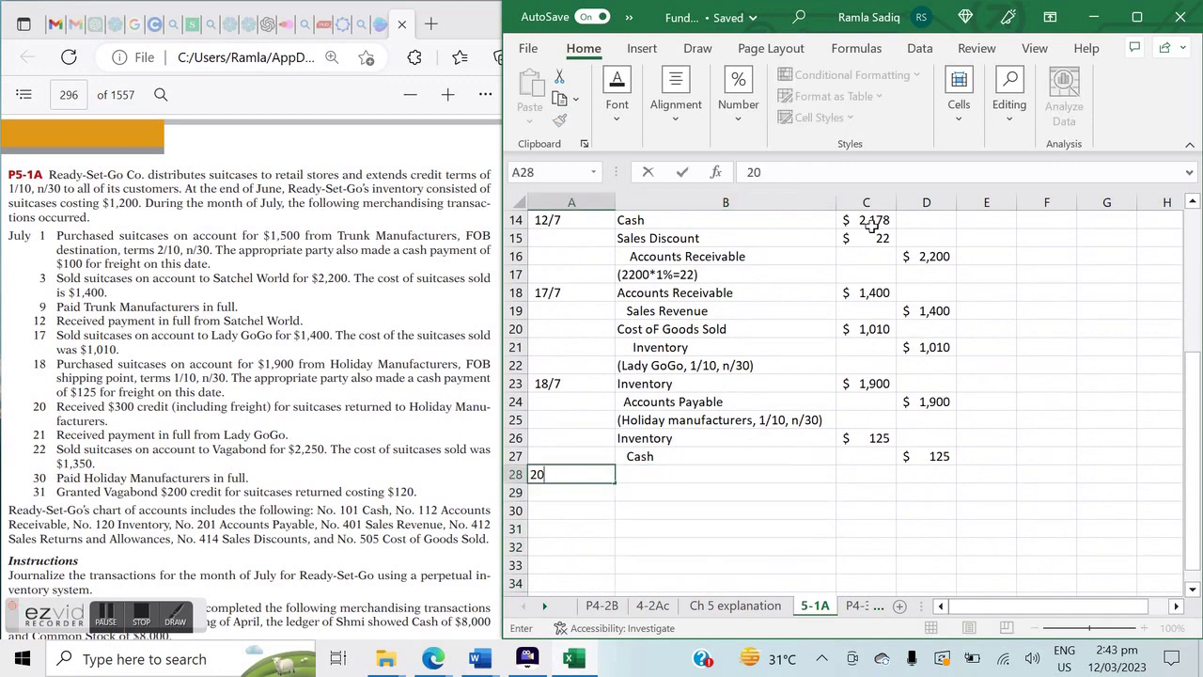
key(BackSpace)
key(BackSpace)
text('20)
text(/7)
key(Tab)
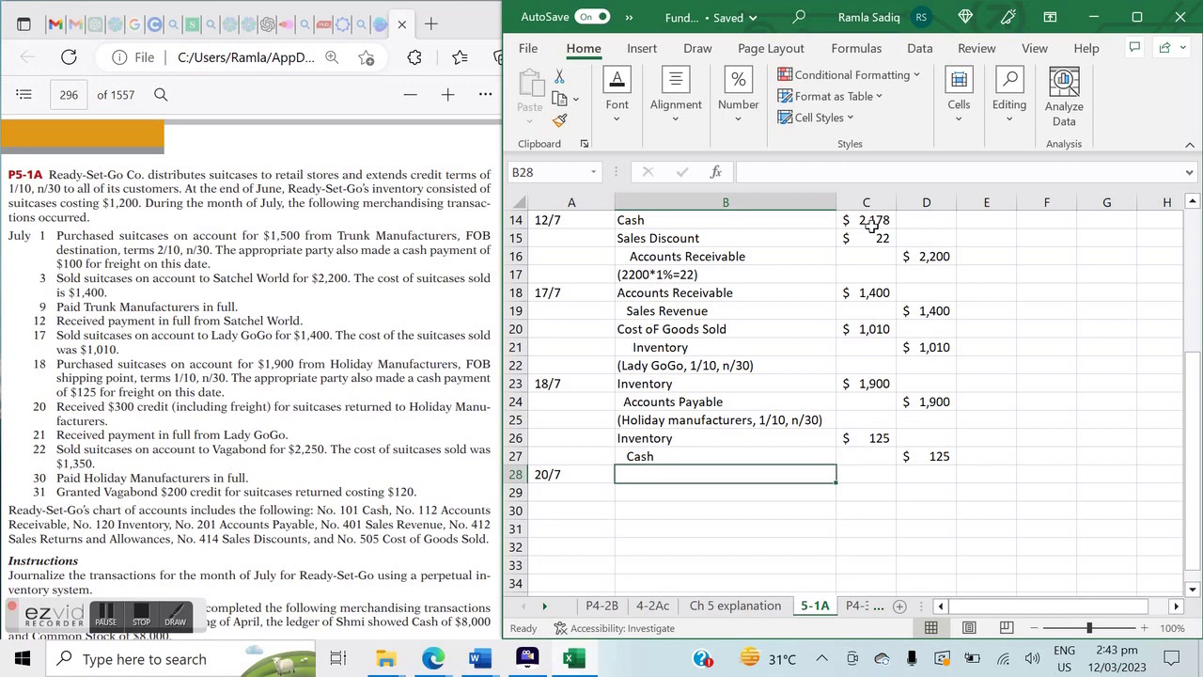
Step: Enter Accounts Payable in B28 as the debit account and an indented Inventory in B29 as the credit account
text(Accoun)
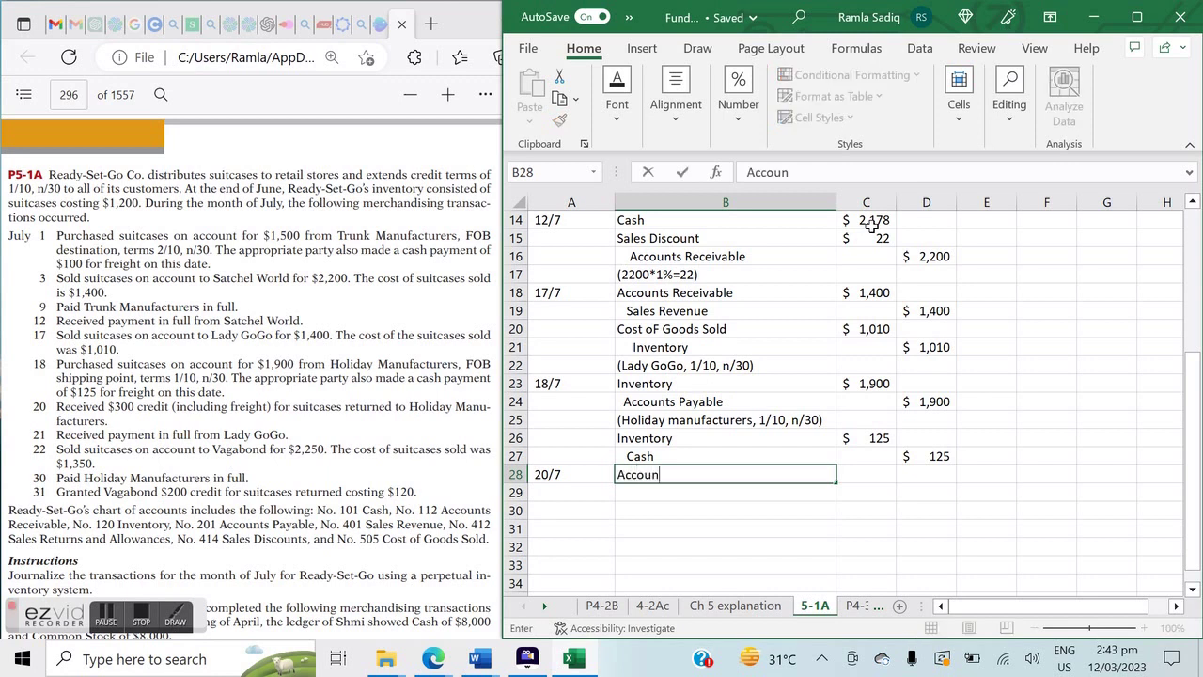
text(ts Payabale)
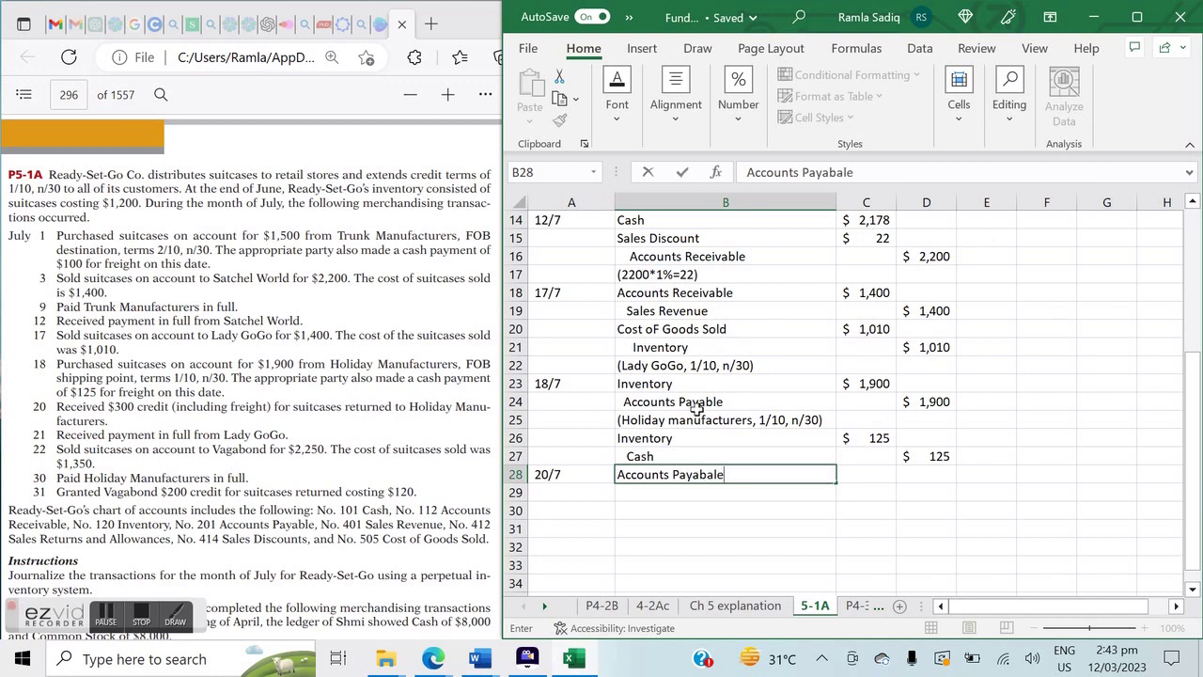
key(Left)
key(Right)
click(840, 175)
key(BackSpace)
key(Return)
text(Inventory)
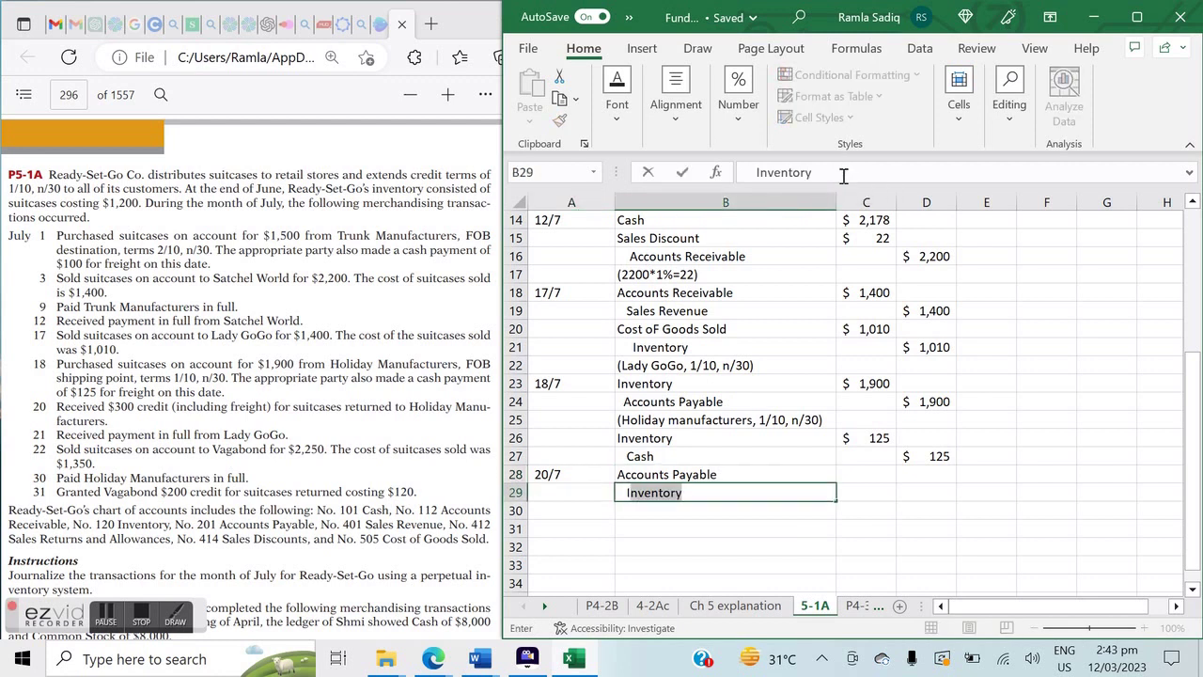
Step: Record 300 as the debit for Accounts Payable in C28 and as the credit for Inventory in D29
key(Right)
key(Up)
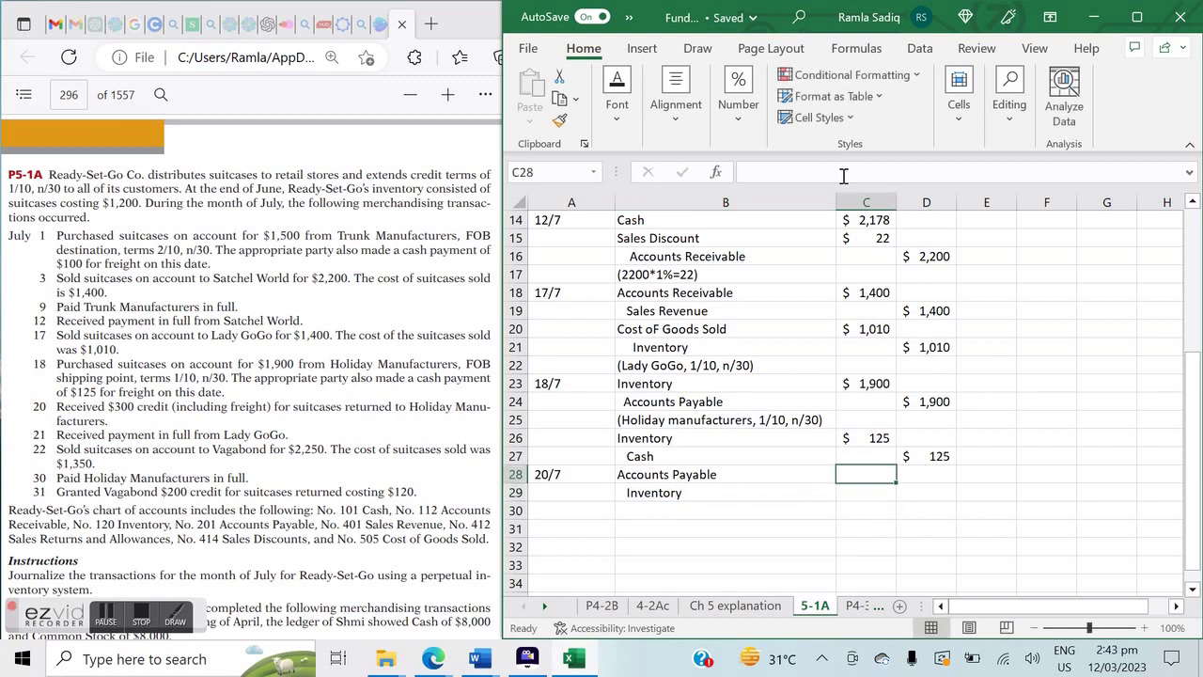
text(300)
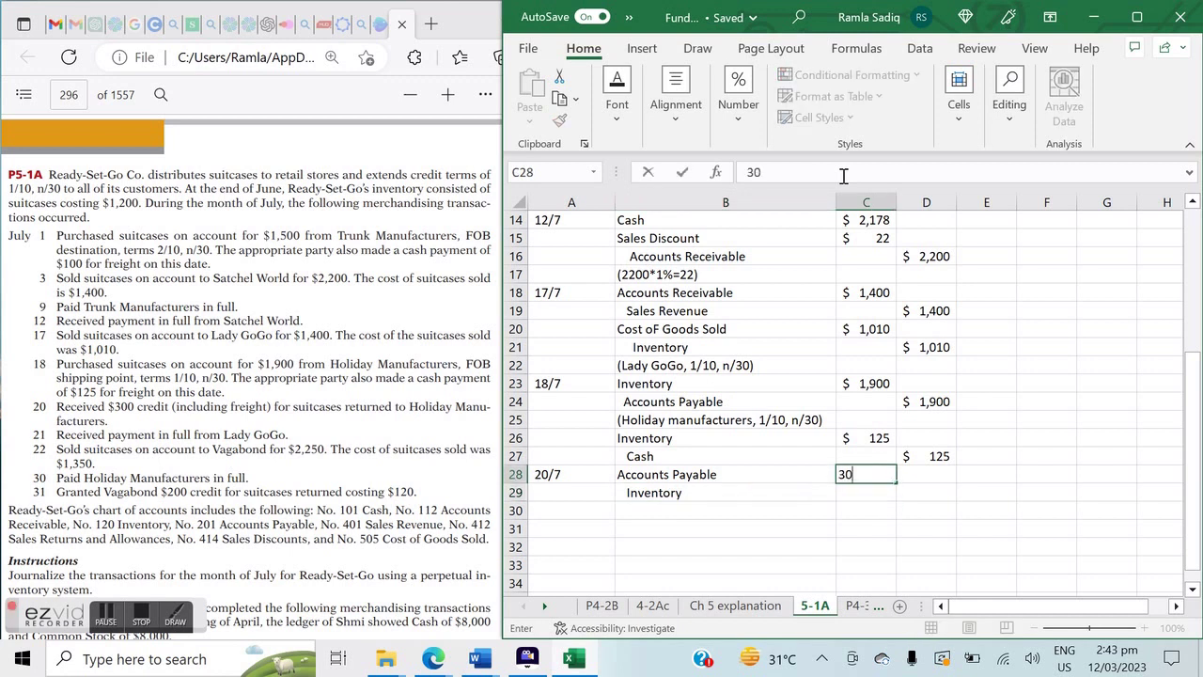
key(Return)
key(Right)
text(300)
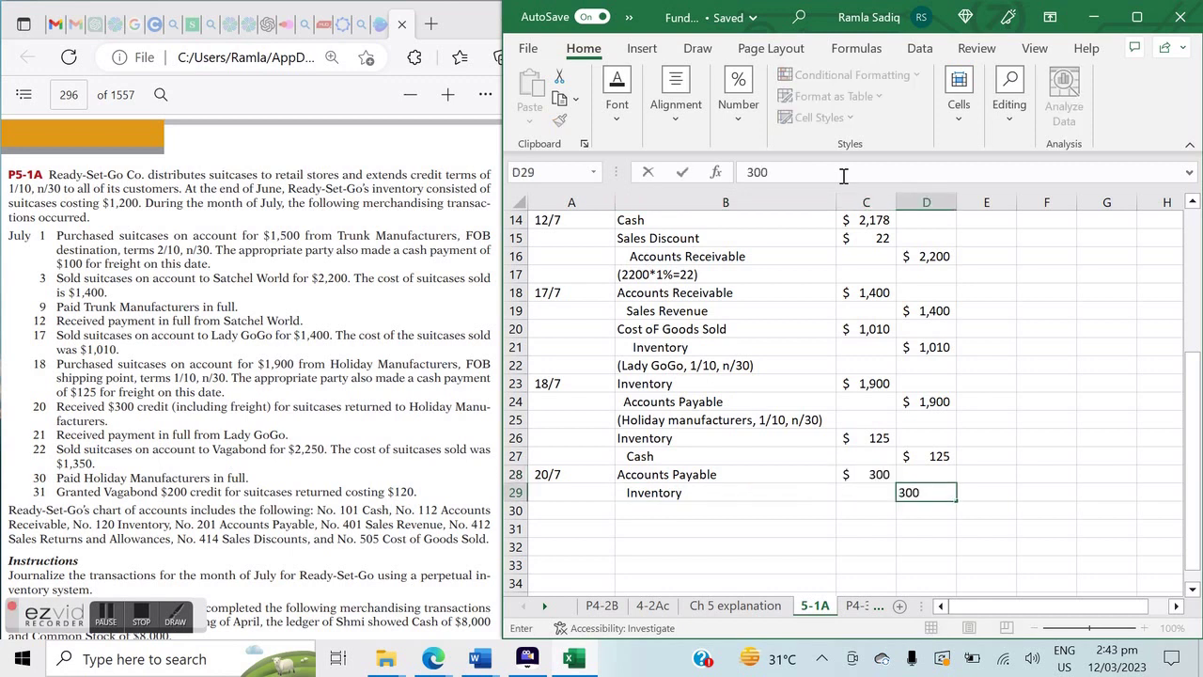
key(Return)
Step: Write the explanation "(Holiday manufacturers, 1/10, n/30)" in B30 for the 20/7 return entry
key(Left)
key(Left)
key(Left)
key(Right)
text((Hoida)
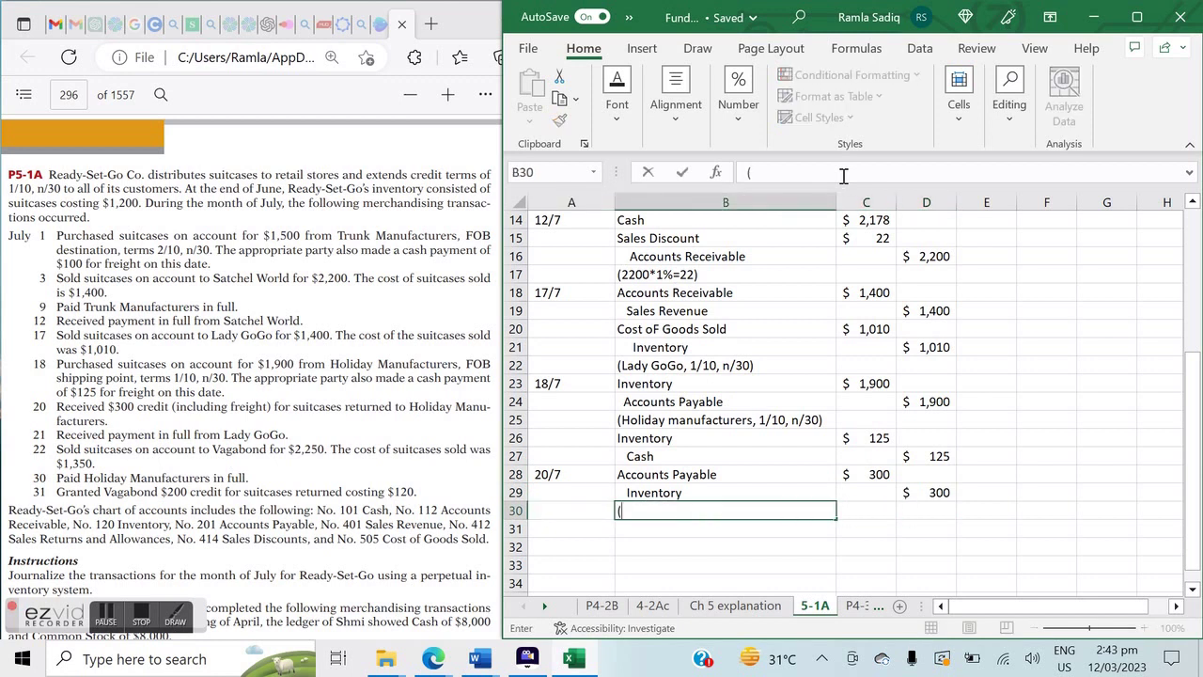
key(BackSpace)
key(BackSpace)
key(BackSpace)
text(liday)
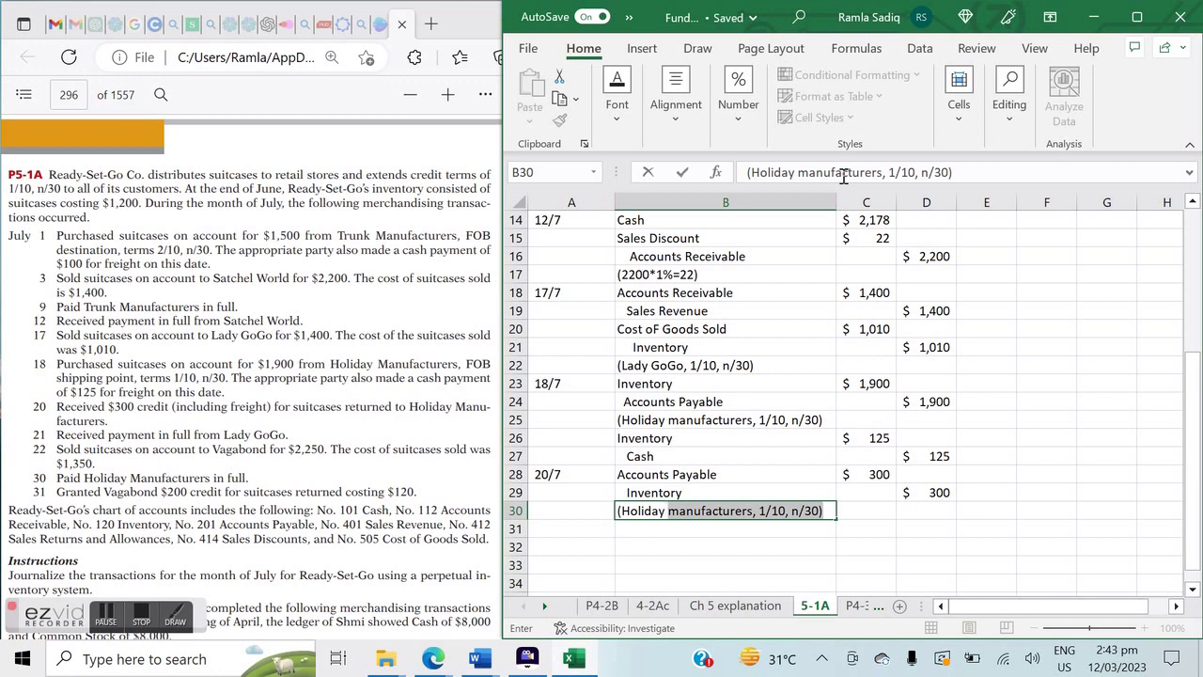
text( manufactuers)
key(BackSpace)
key(BackSpace)
key(BackSpace)
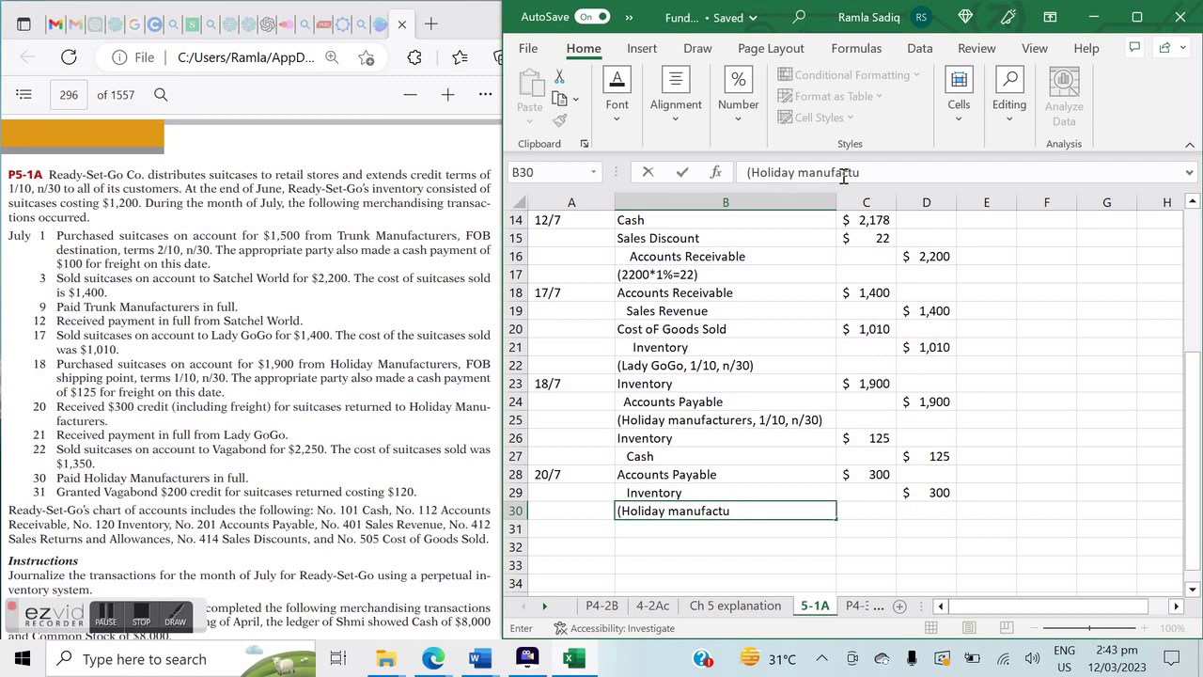
text(rers, 1/10, n/30))
key(Tab)
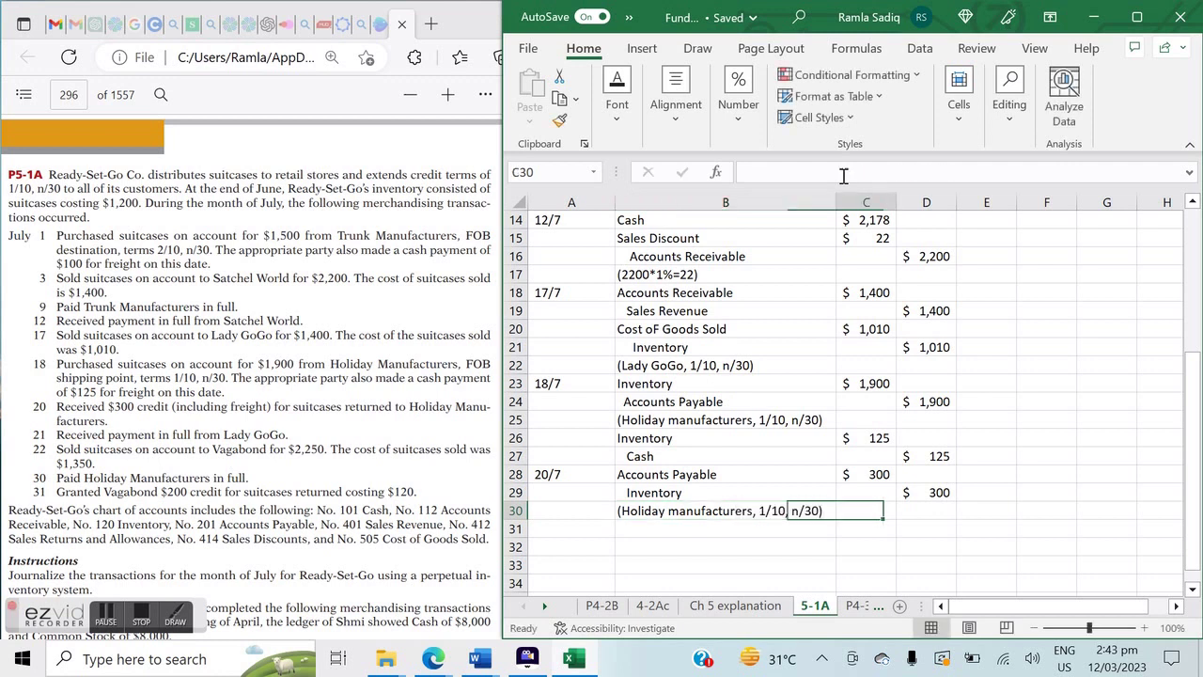
Step: Enter the date 21/7 as text in A31, using a leading apostrophe
key(Down)
key(Left)
key(Left)
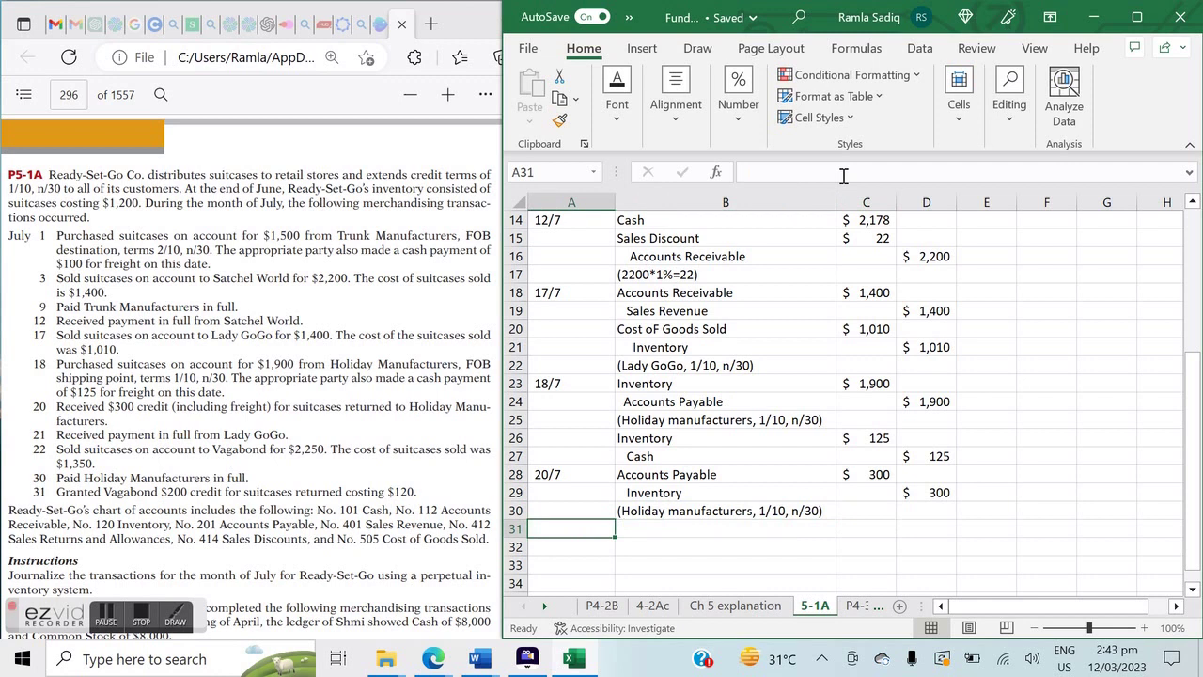
text('21/7)
key(Return)
Step: Enter Cash in B31 as the debit account for the payment received from Lady GoGo
key(Up)
key(Right)
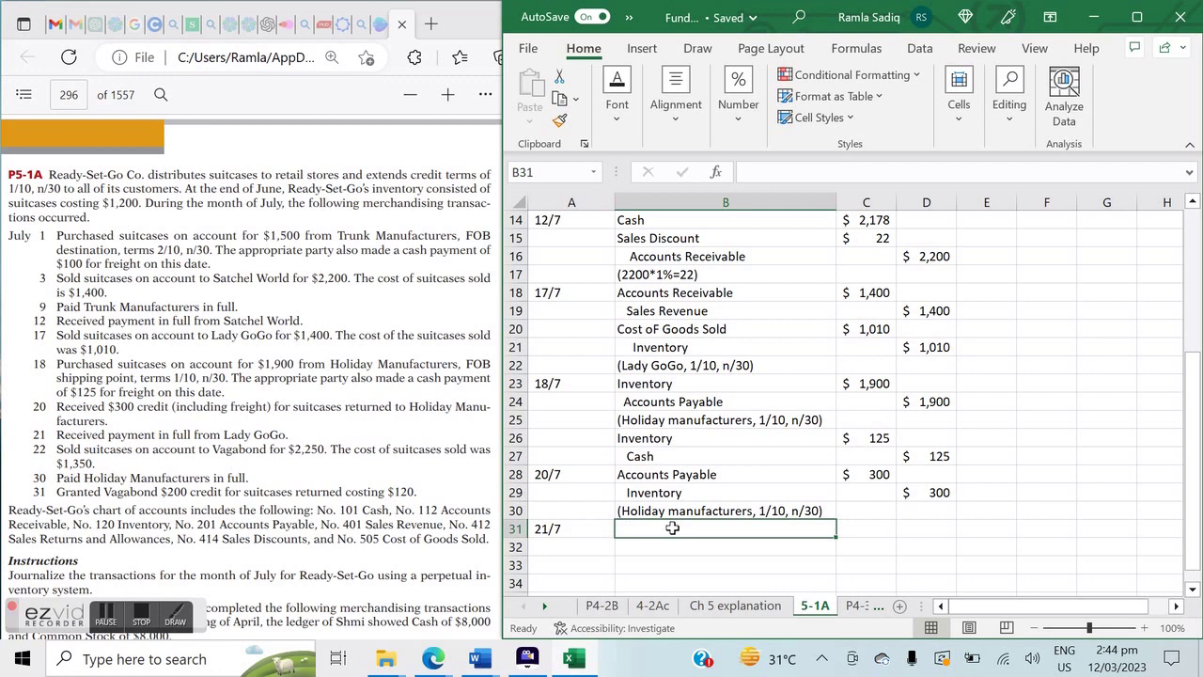
text(Cash)
key(Return)
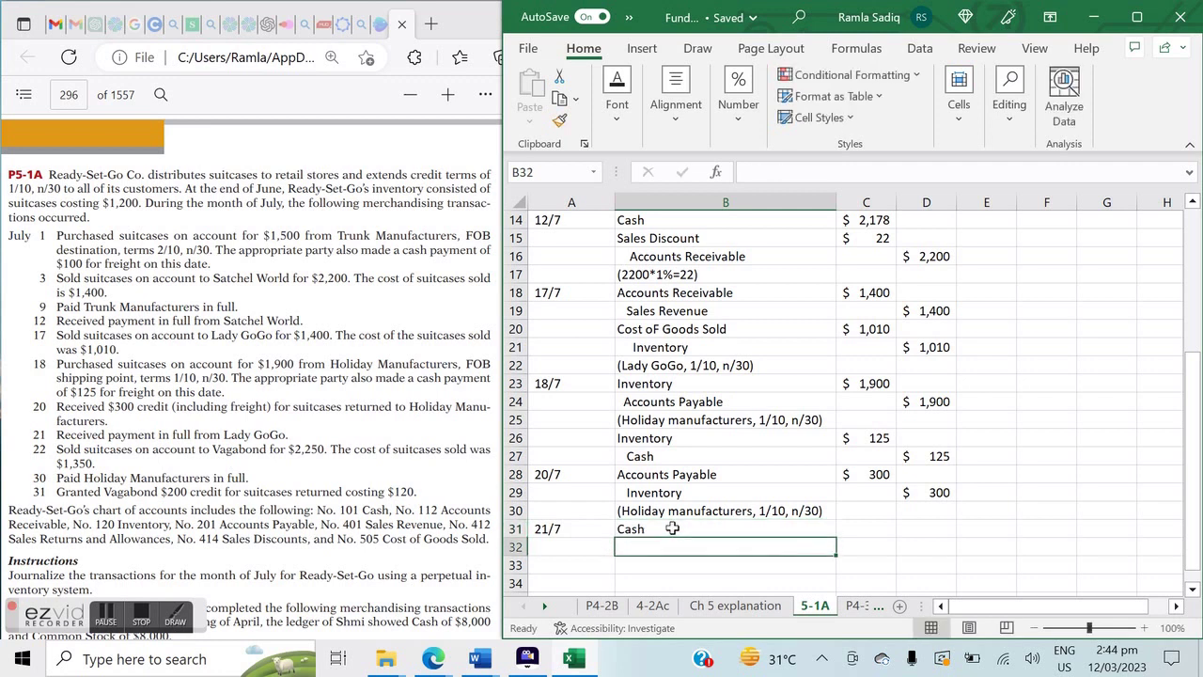
Step: Enter Sales Discount in B32 and an indented Accounts Receivable in B33 for the 21/7 entry
text(Sales)
key(Return)
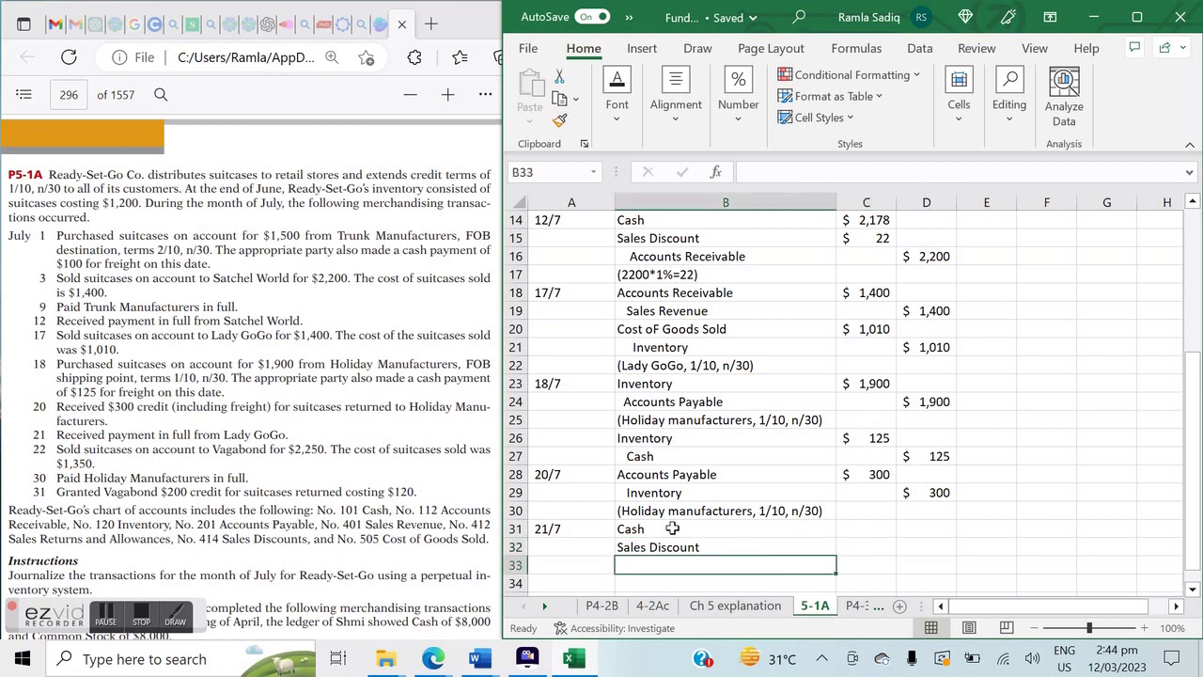
text(Accounts Receivable)
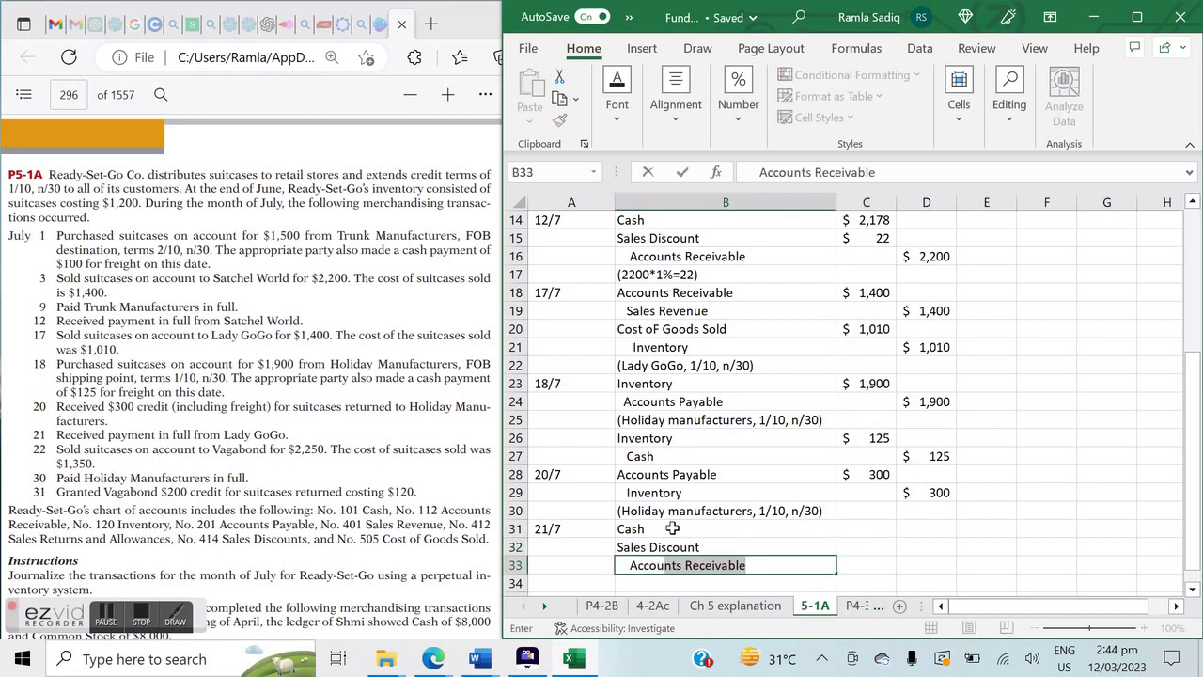
key(Return)
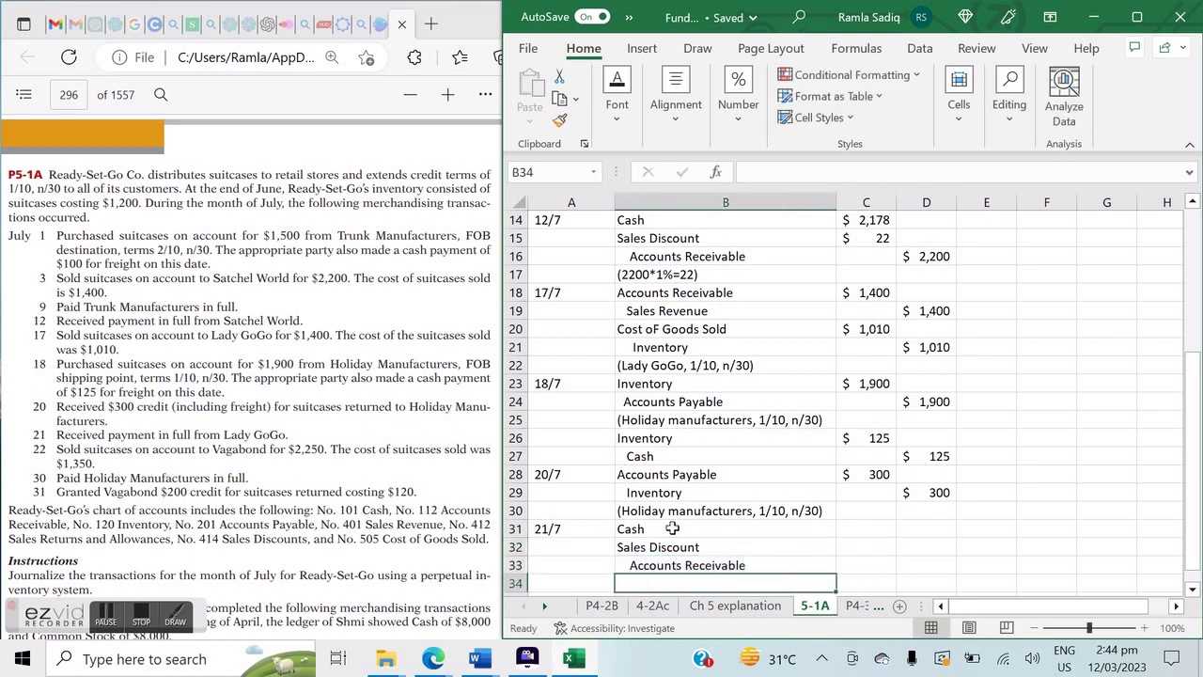
Step: Write the discount calculation "(1400*1%=14)" as the explanation in B34
text(()
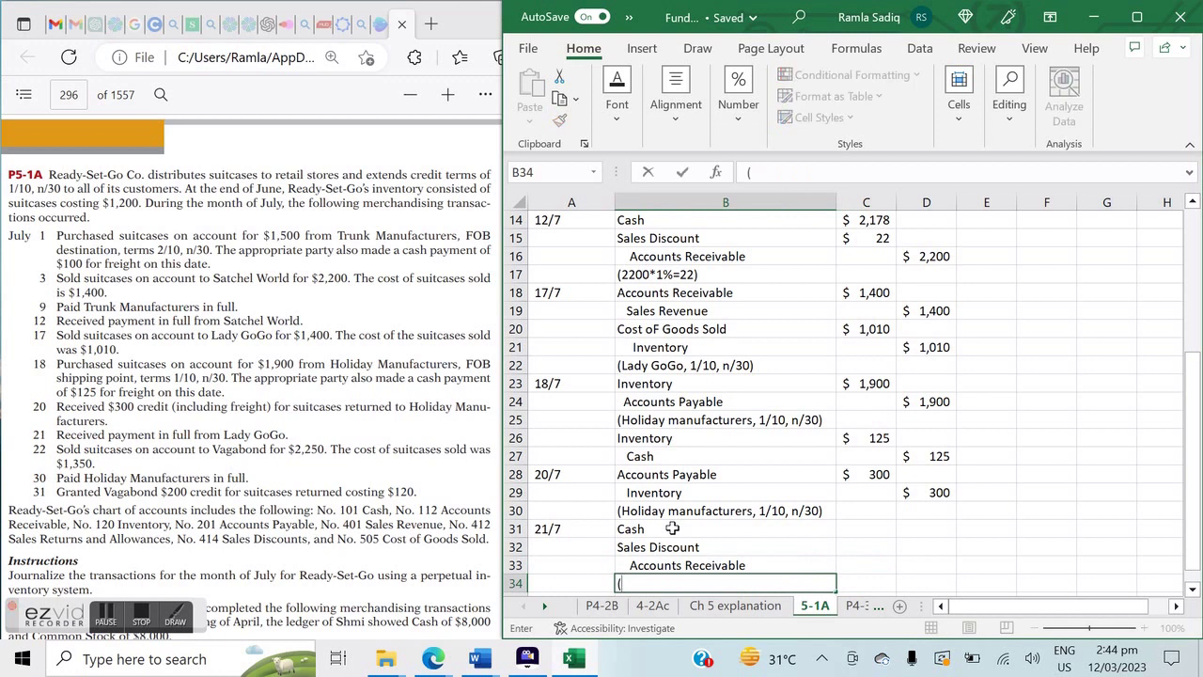
text(1400*1%=14))
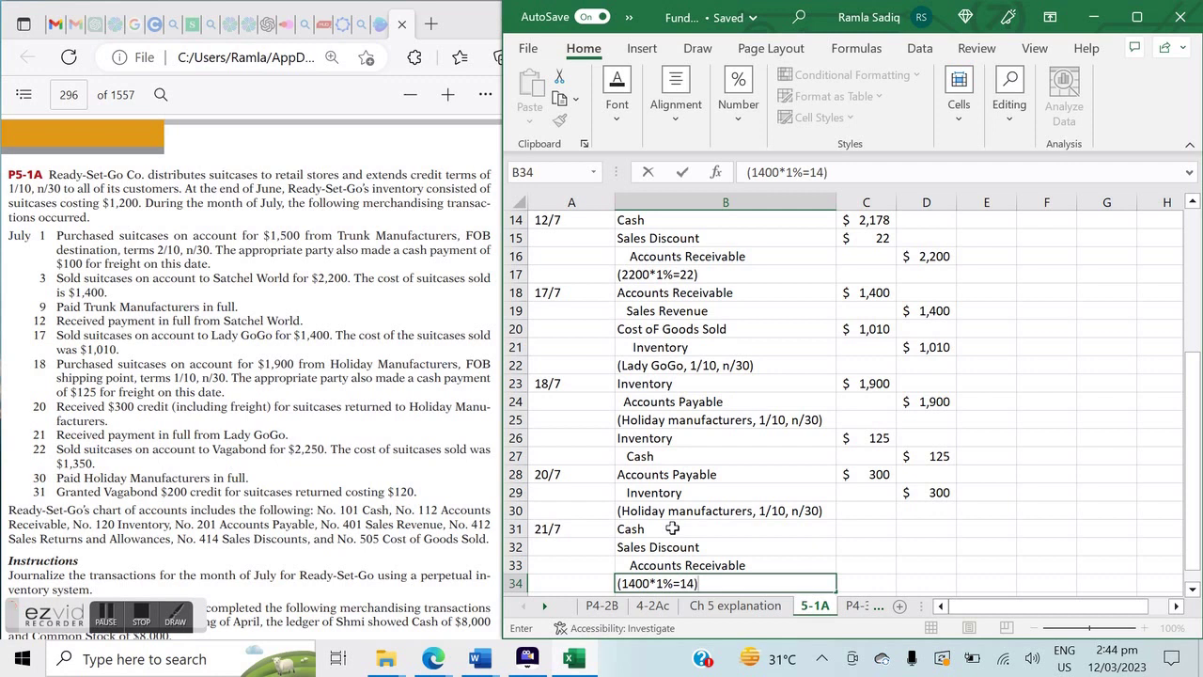
key(Up)
Step: Record 14 as the Sales Discount debit in C32 and 1400 as the Accounts Receivable credit in D33
key(Up)
key(Right)
text(14)
key(Tab)
key(Down)
key(Left)
key(Right)
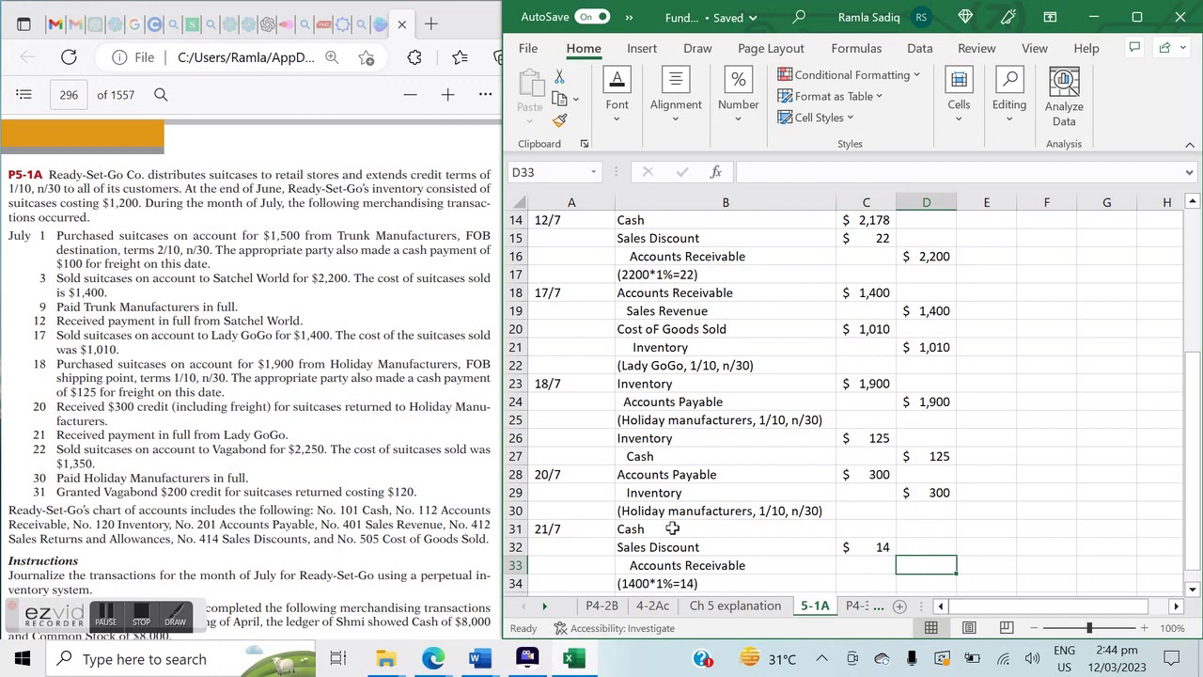
text(1400)
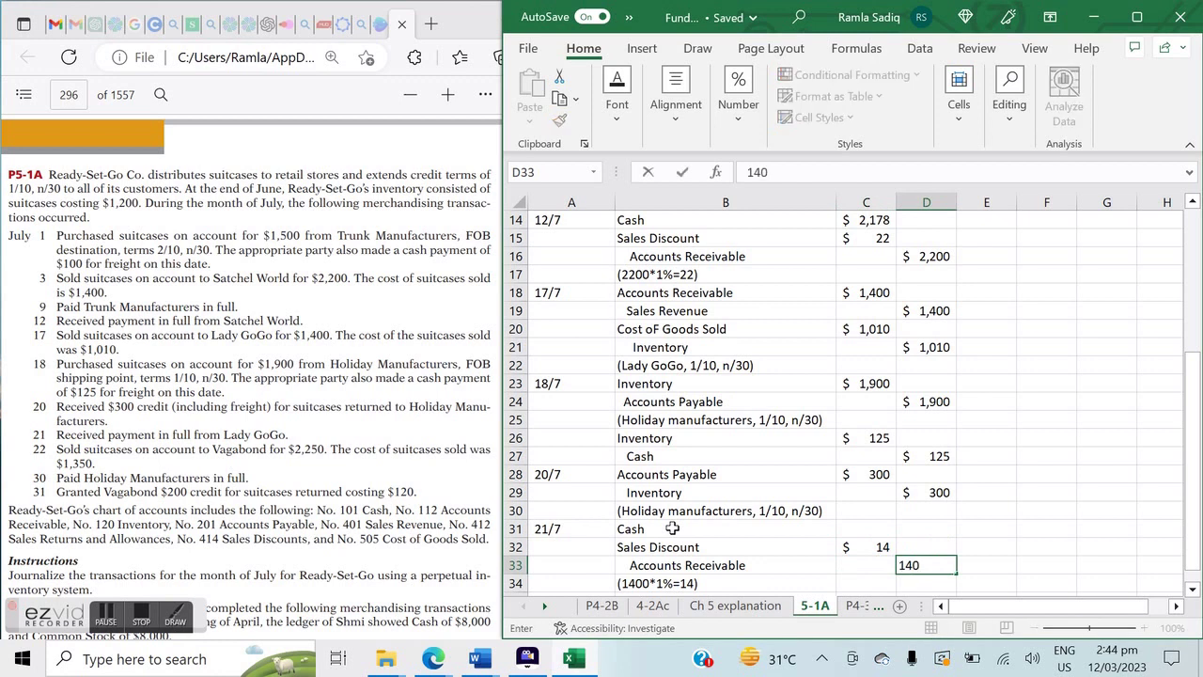
key(Up)
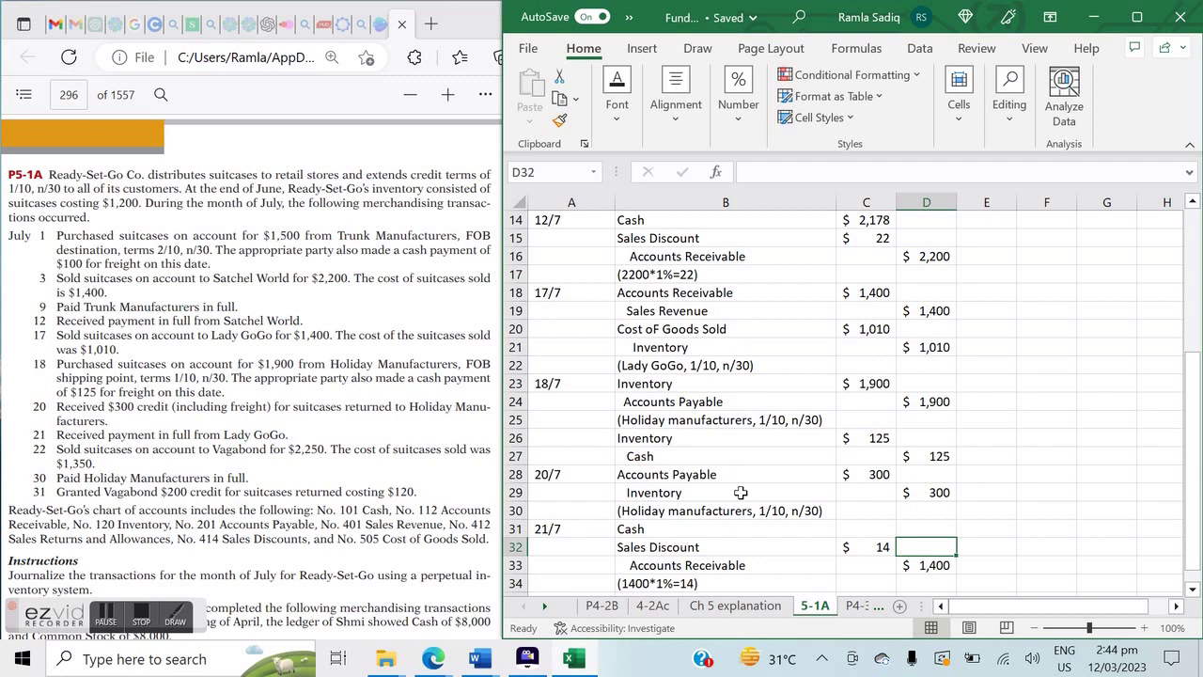
Step: Record 1386 as the debit for Cash in C31
key(Left)
key(Up)
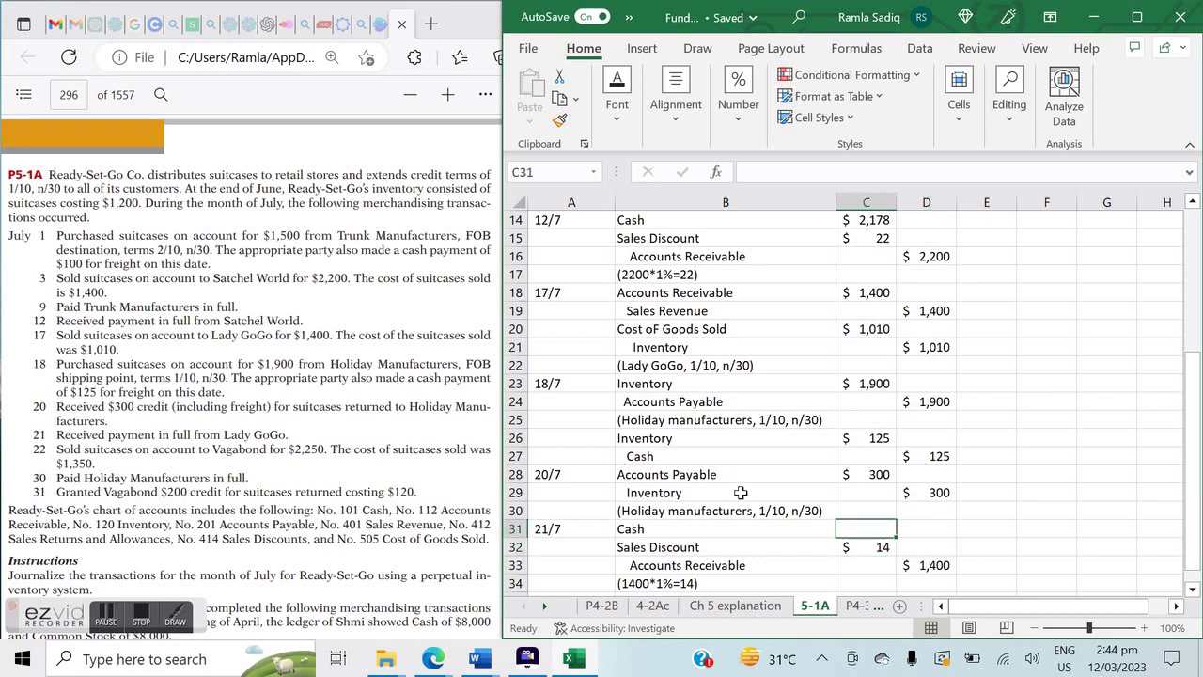
text(1386)
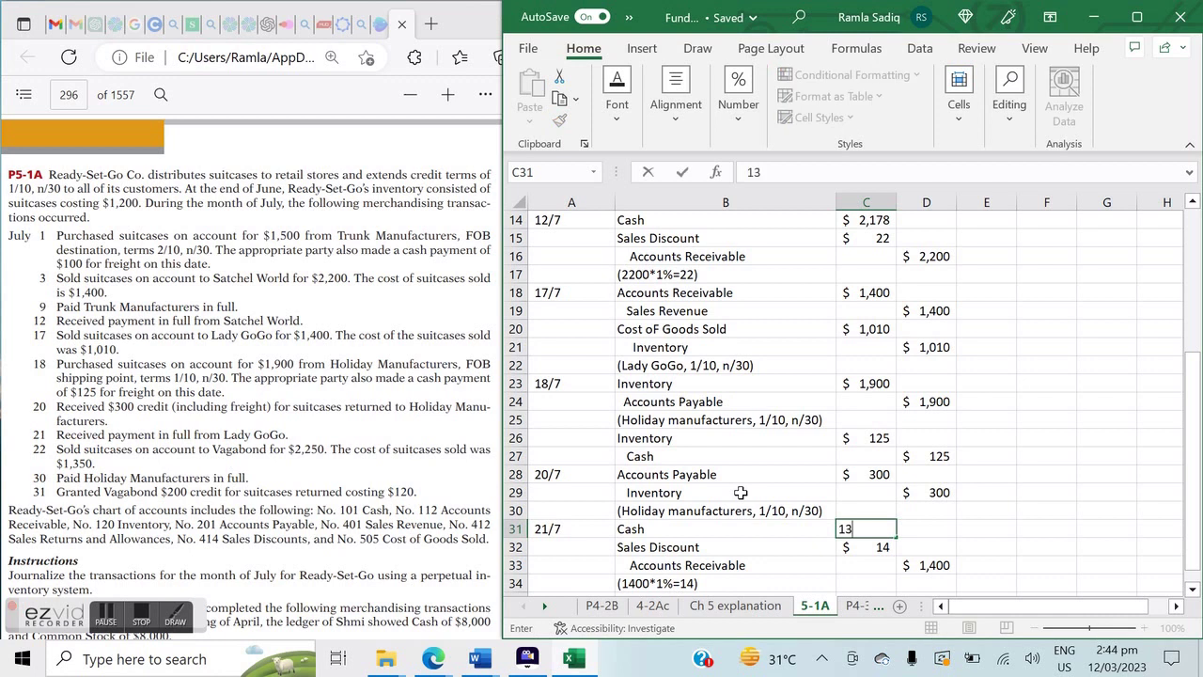
key(Return)
Step: Enter the date 22/7 in A35 for the sale to Vagabond
key(Down)
key(Down)
key(Down)
key(Down)
key(Down)
key(Down)
key(Down)
key(Down)
key(Down)
key(Down)
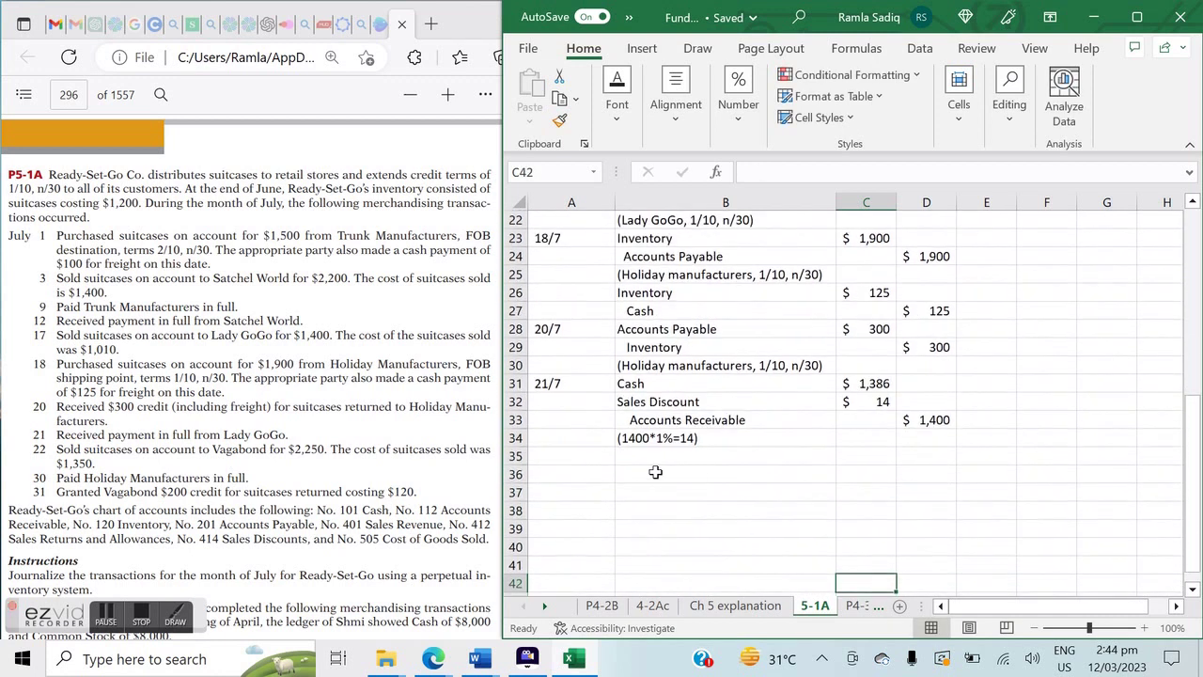
click(580, 454)
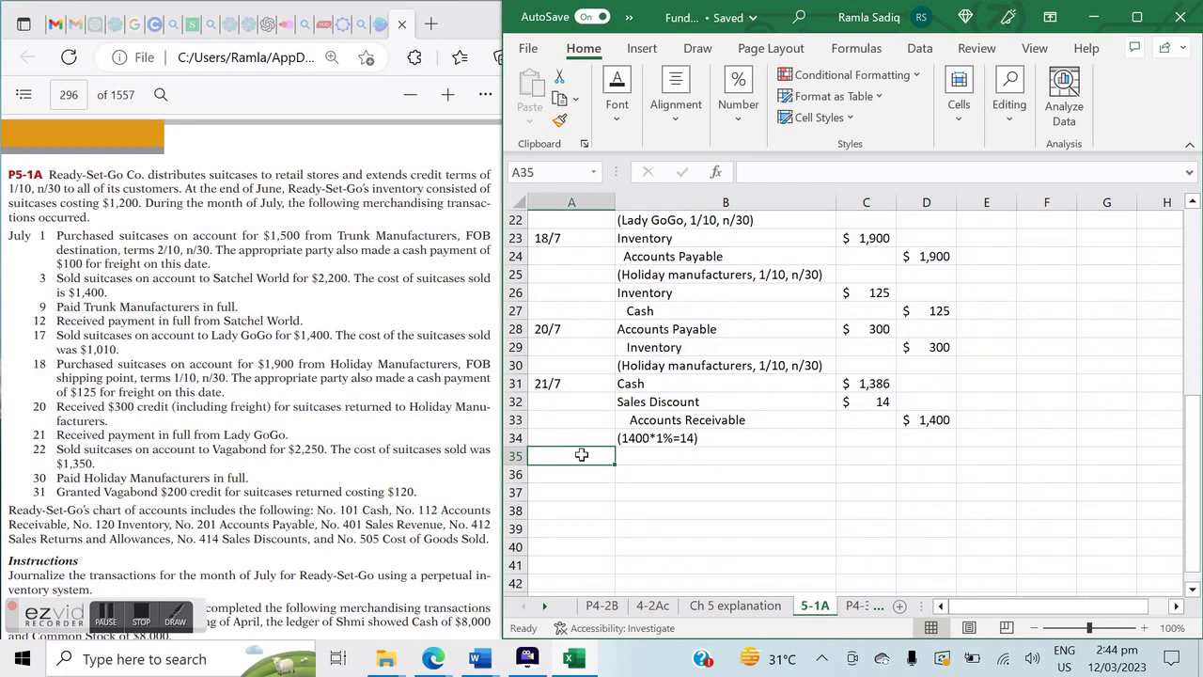
text(22/7)
key(Tab)
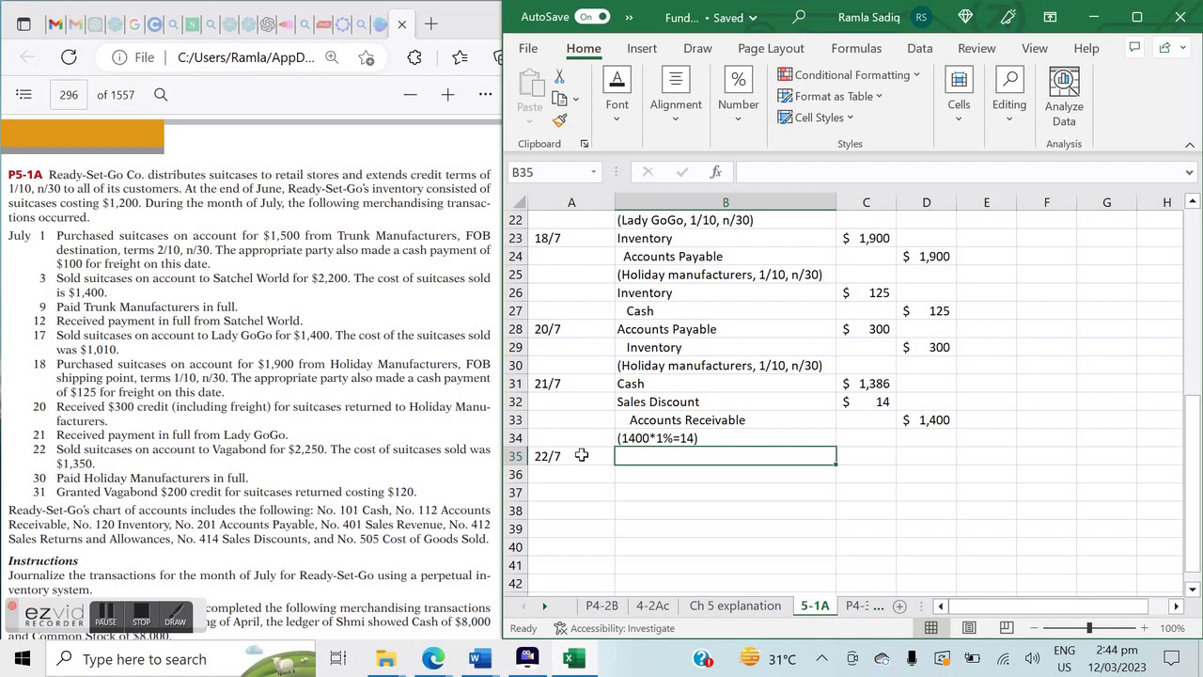
Step: Enter Accounts Receivable in B35 as the debit account for the 22/7 sale
text(C)
key(BackSpace)
key(BackSpace)
text(Accounts Recev)
key(BackSpace)
text(ivable)
key(Return)
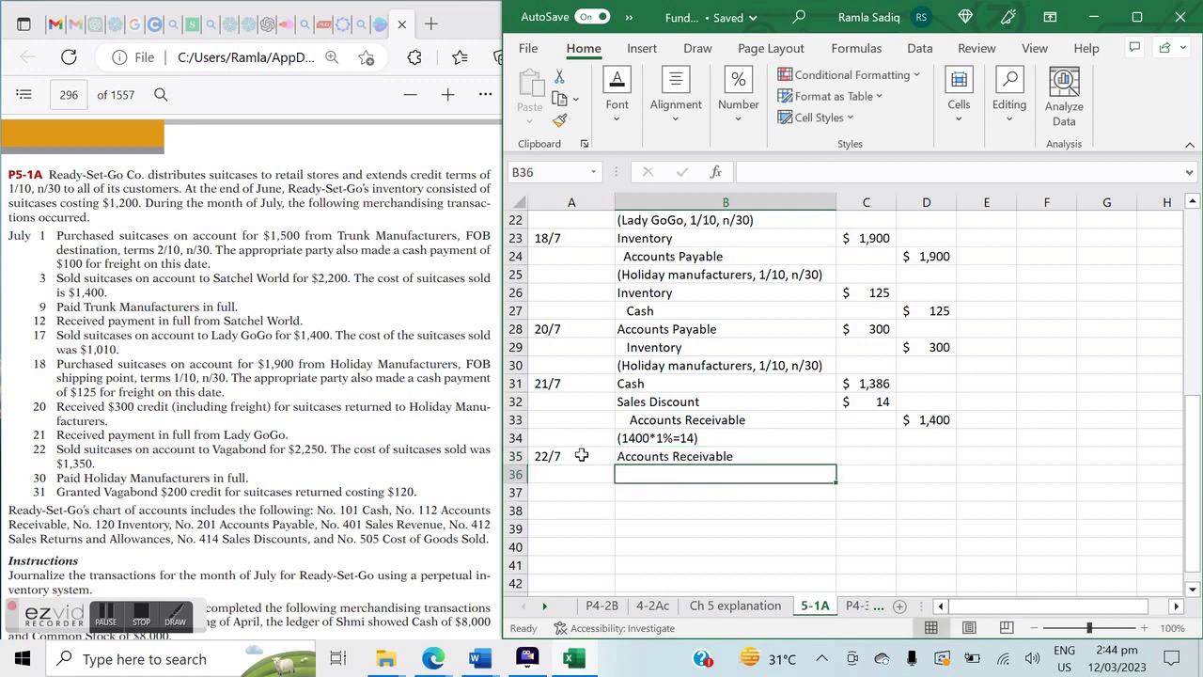
Step: Enter an indented Sales Revenue in B36 as the credit account for the 22/7 sale
text(Sales)
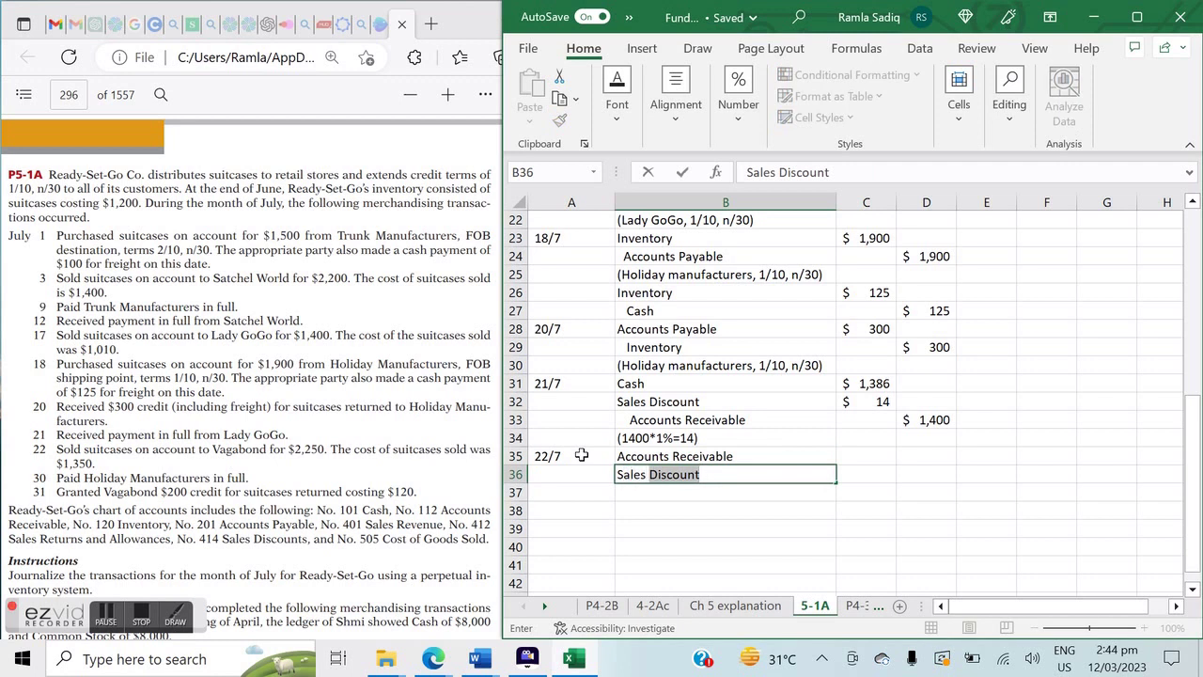
key(BackSpace)
key(BackSpace)
key(BackSpace)
key(BackSpace)
key(BackSpace)
key(BackSpace)
key(BackSpace)
text(Re)
key(BackSpace)
key(BackSpace)
text(Sales Revenue)
key(Tab)
key(Down)
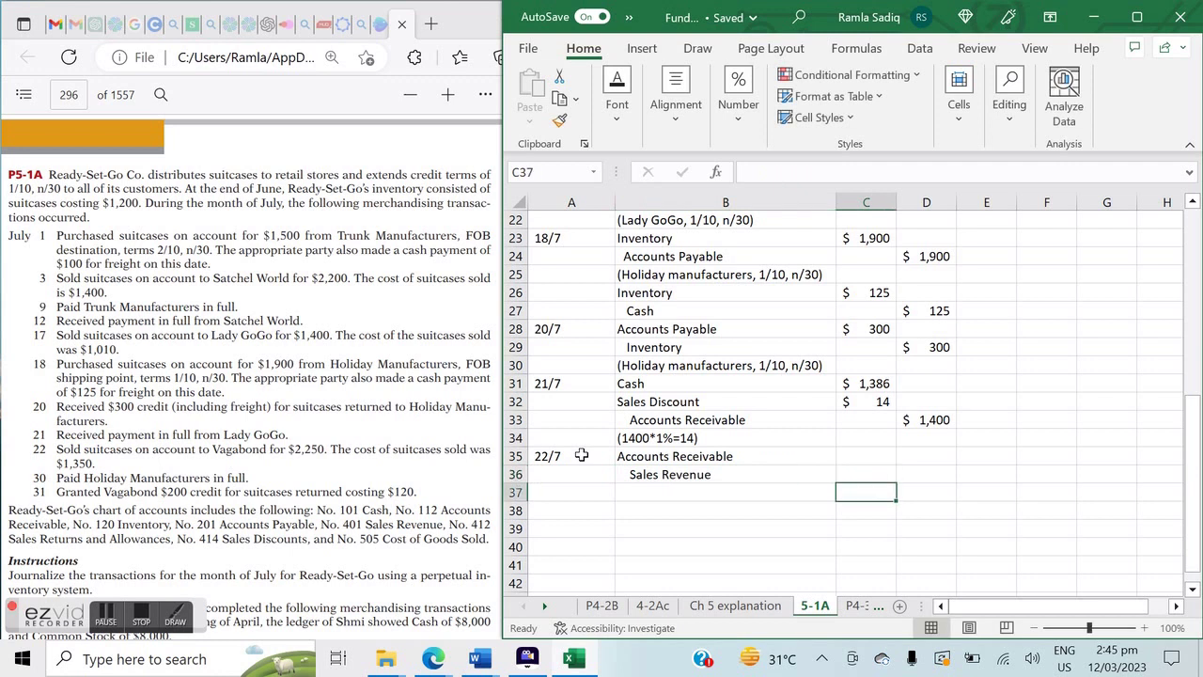
Step: Enter Cost of Goods Sold in B37 and an indented Inventory in B38 for the cost of the Vagabond sale
key(Left)
text(Cost og)
key(BackSpace)
text(f)
key(Tab)
key(Return)
text(I)
key(BackSpace)
key(BackSpace)
text(I)
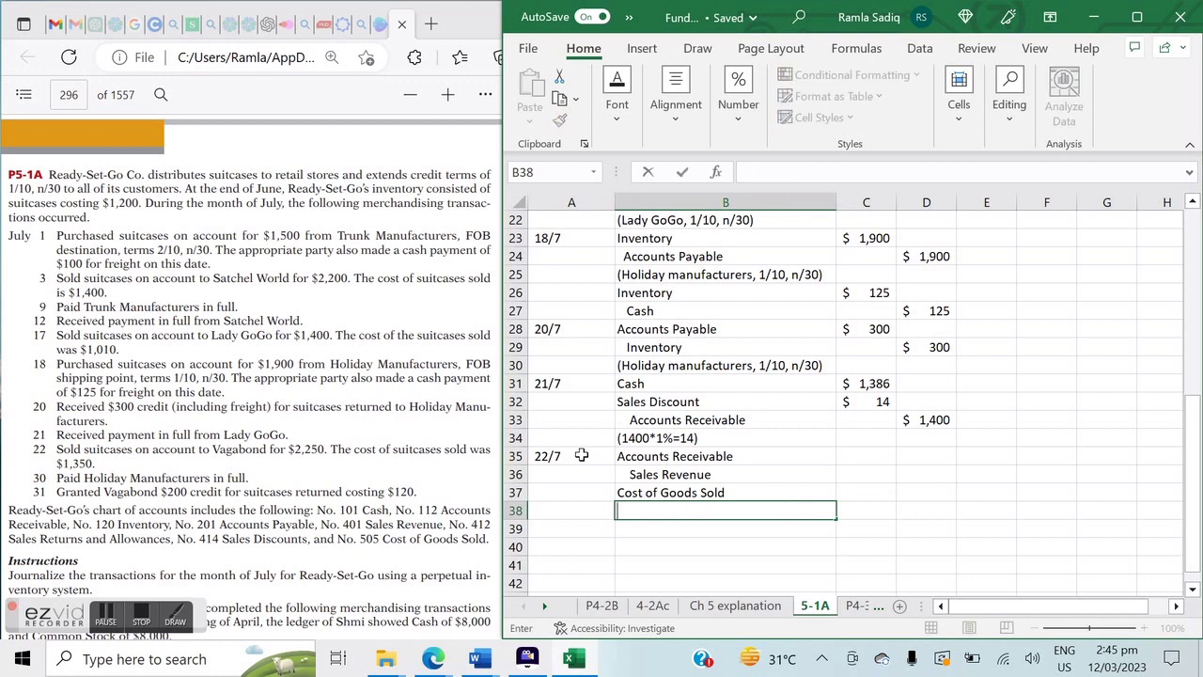
text(nven)
key(Tab)
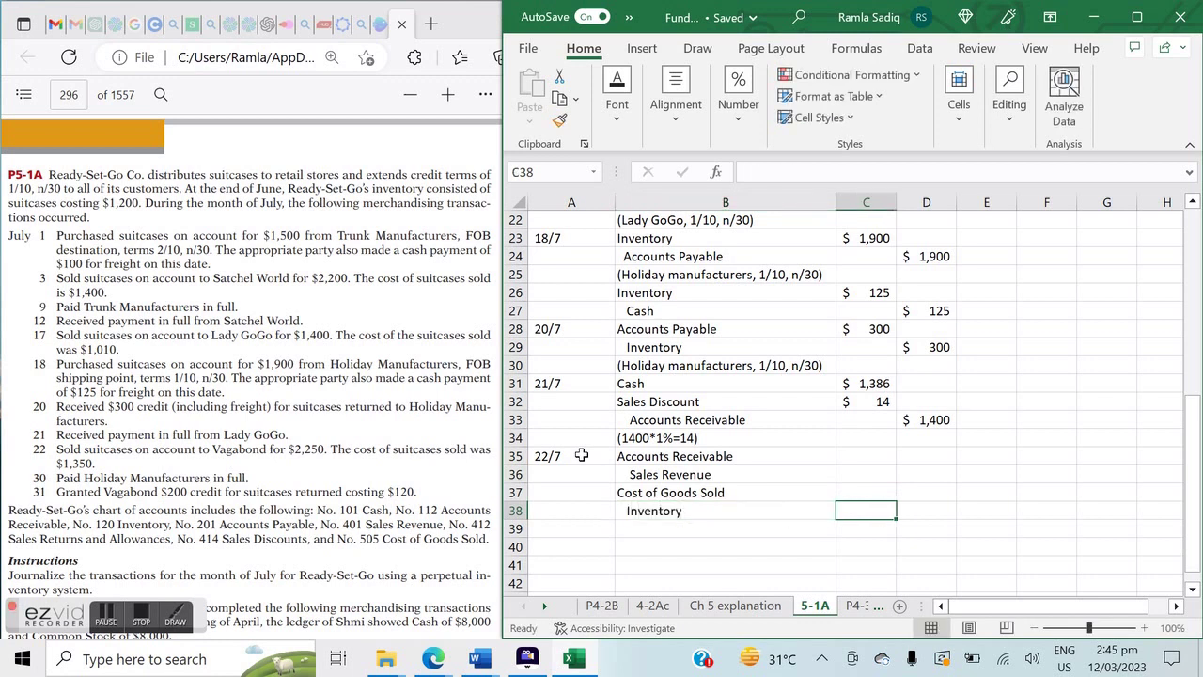
Step: Write the explanation "(Vagabond, 1/10, n/30)" in B39
click(620, 529)
text((Vagabond)
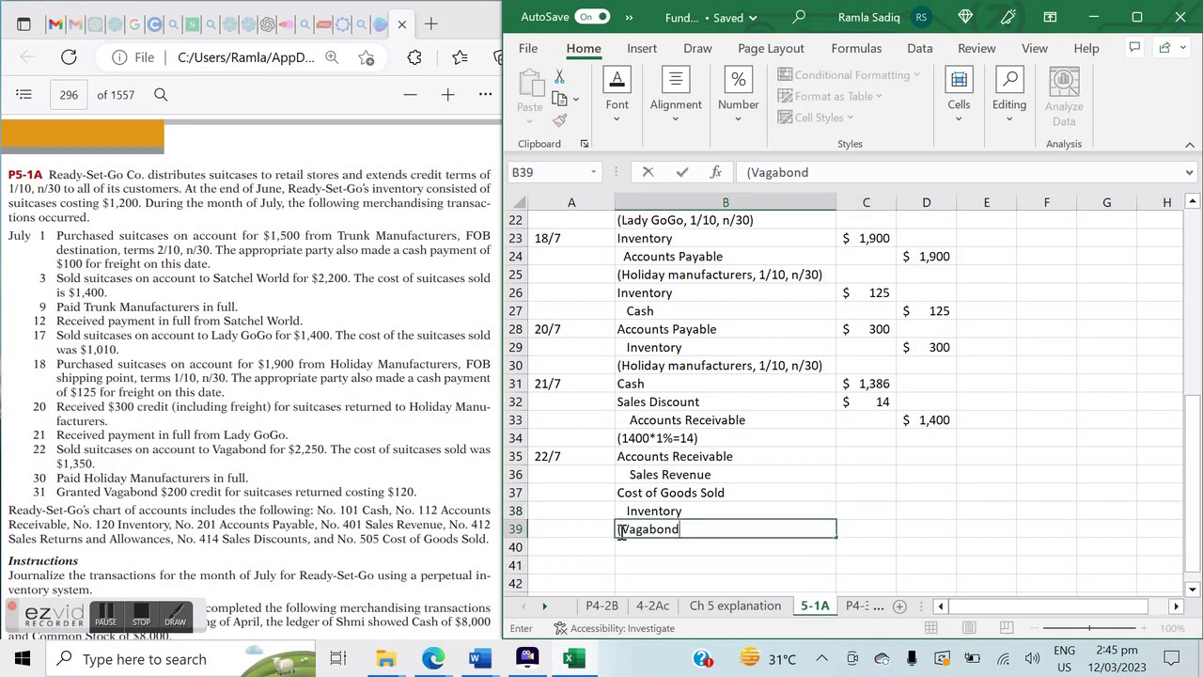
text(, 1/10, n/30))
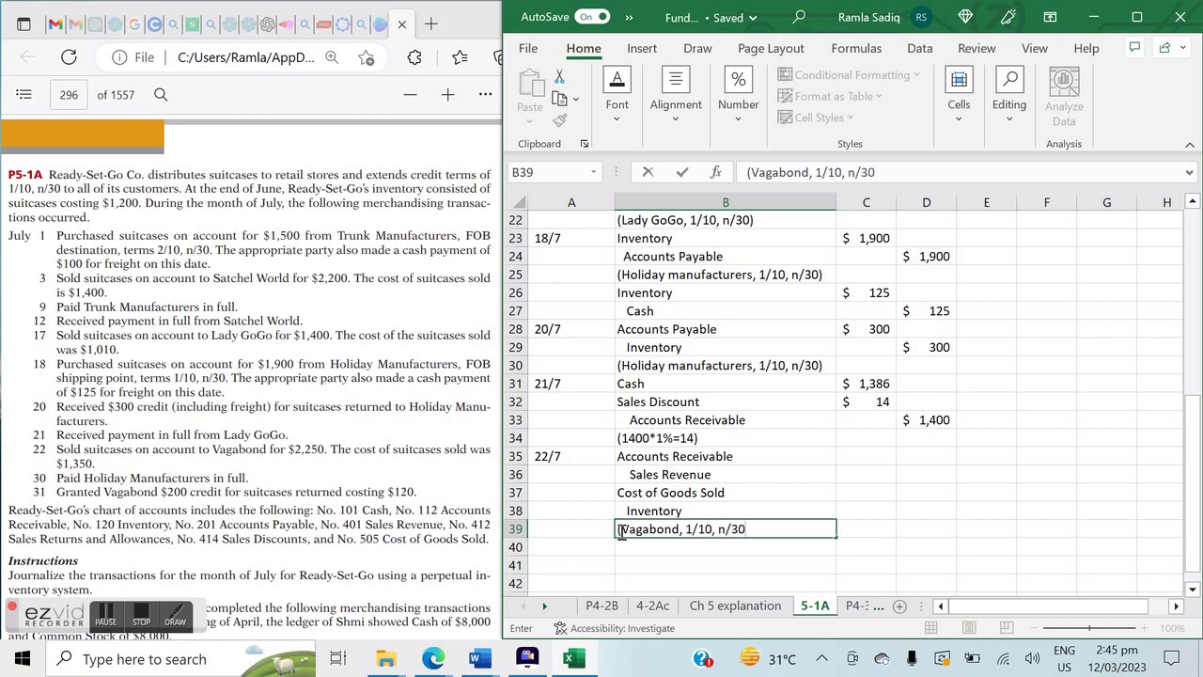
Step: Record 2250 as the Accounts Receivable debit in C35 and as the Sales Revenue credit in D36
click(849, 457)
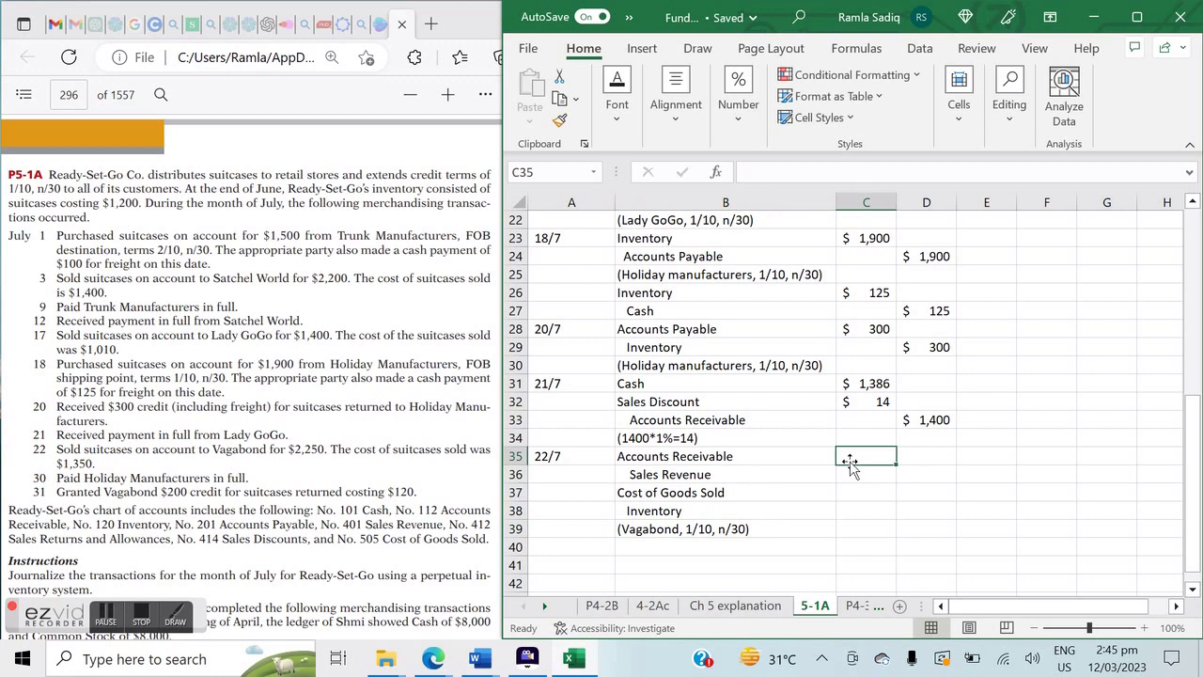
text(2250)
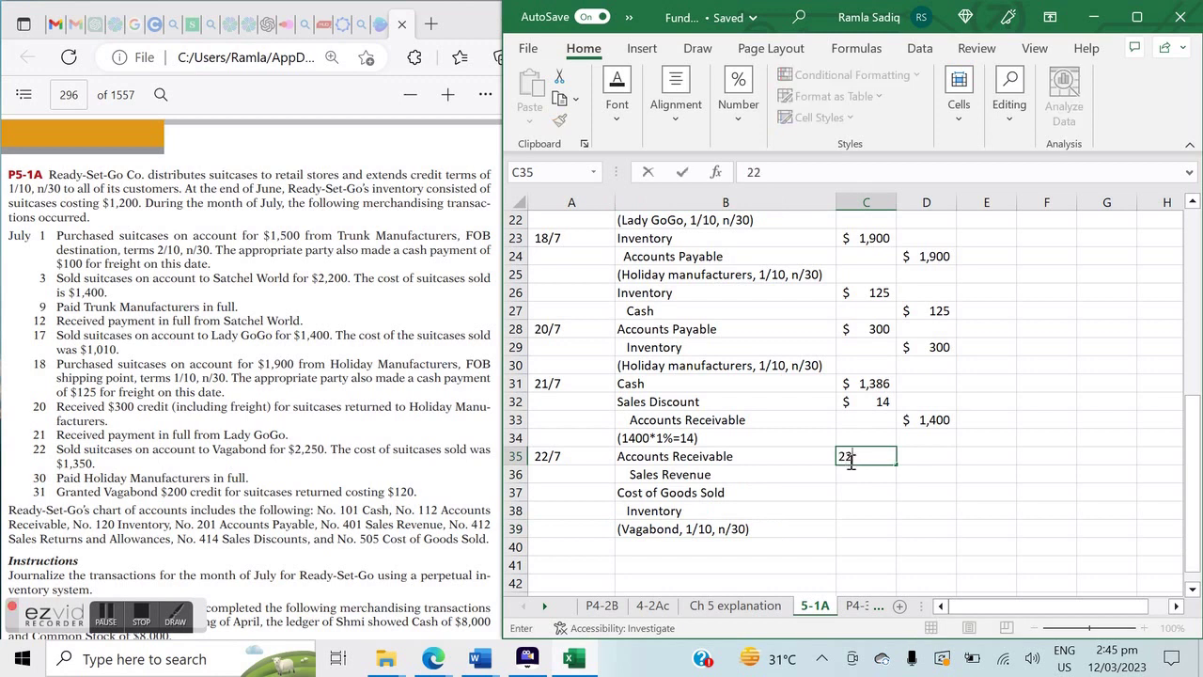
key(Return)
key(Right)
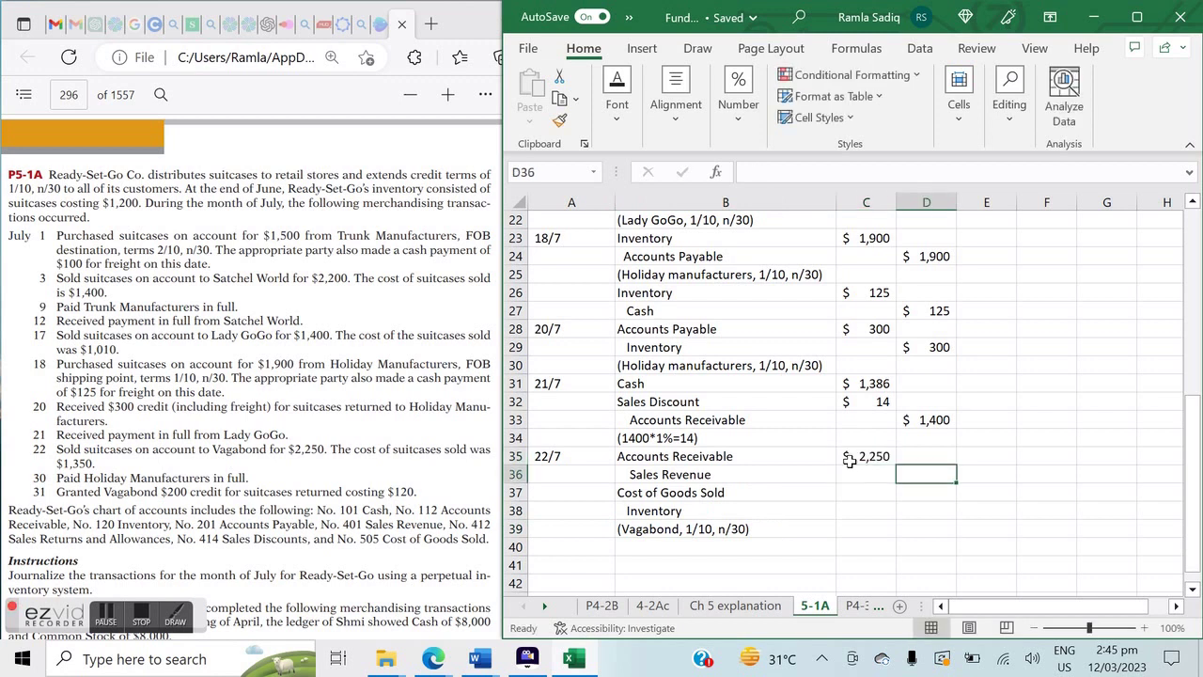
text(2250)
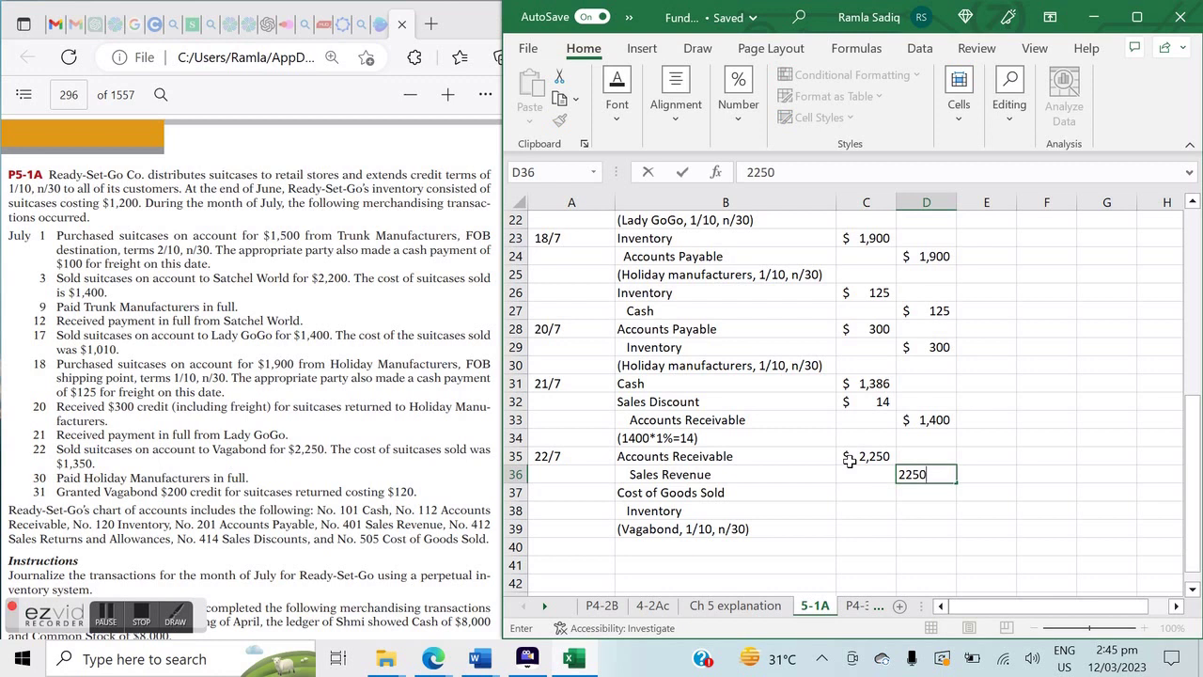
key(Return)
Step: Record 1350 as the Cost of Goods Sold debit in C37 and as the Inventory credit in D38
key(Left)
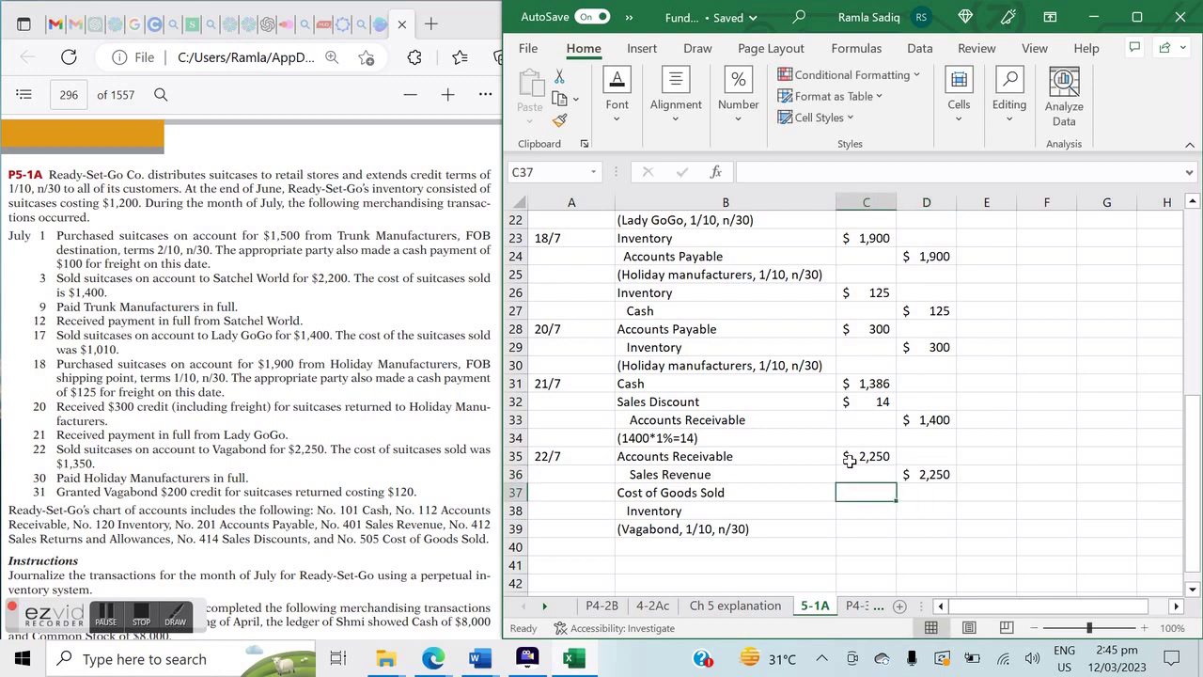
text(1,35)
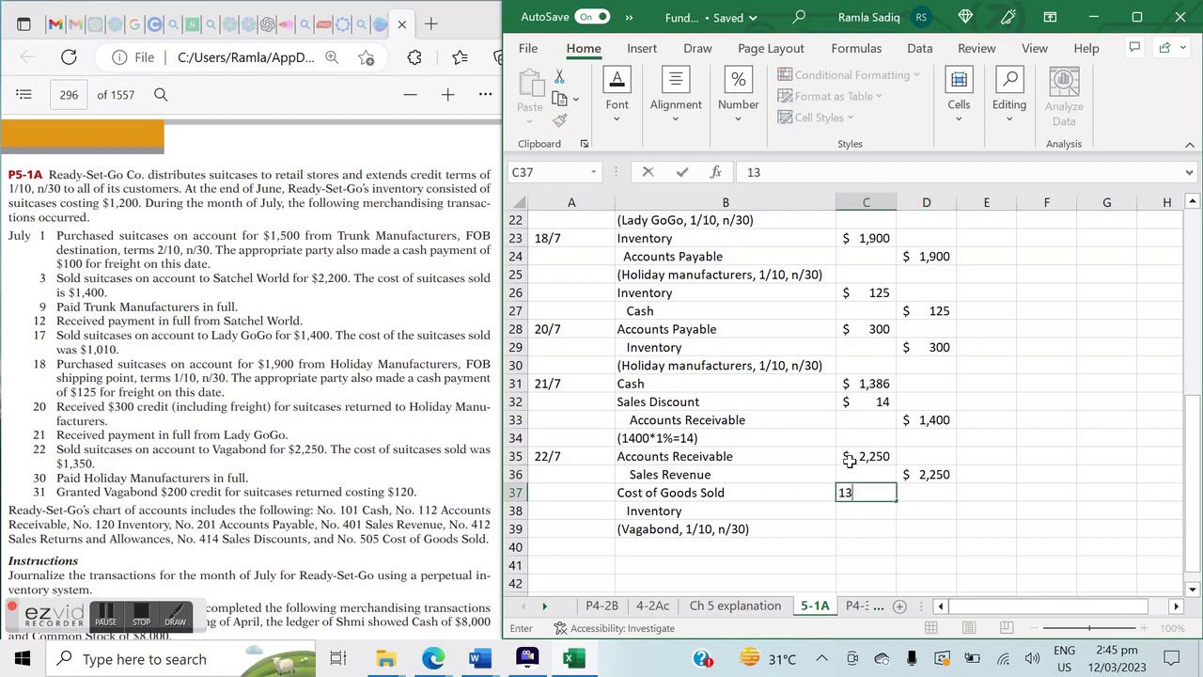
text(0)
key(Return)
key(Right)
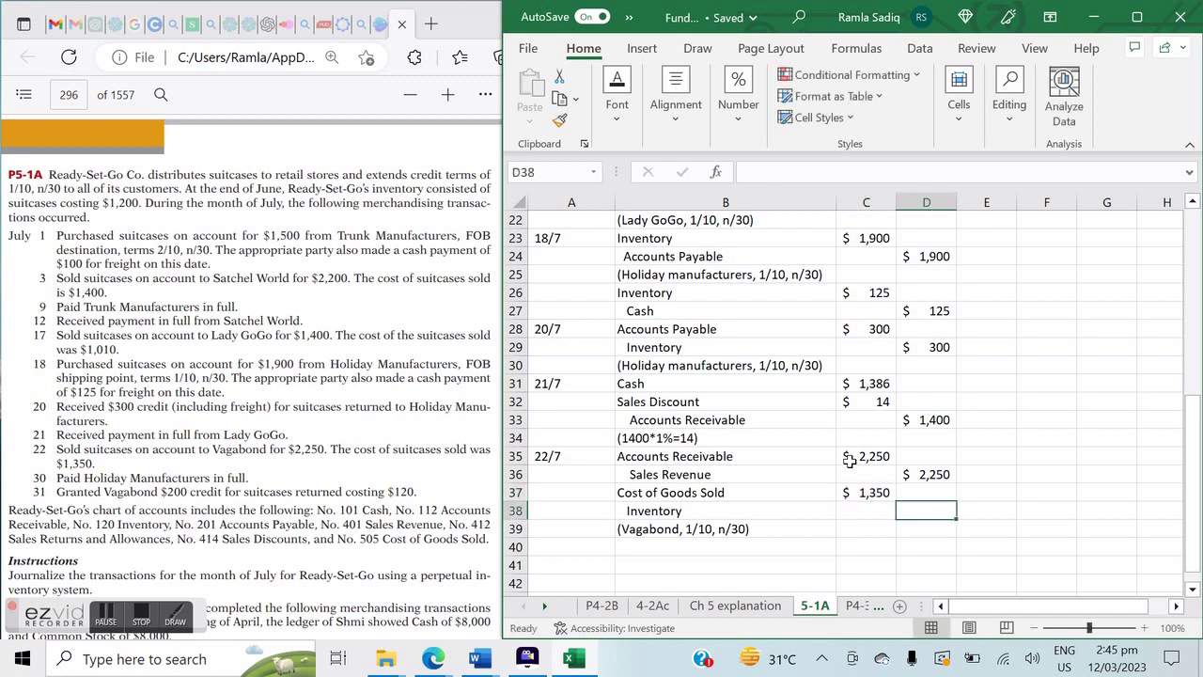
text(1350)
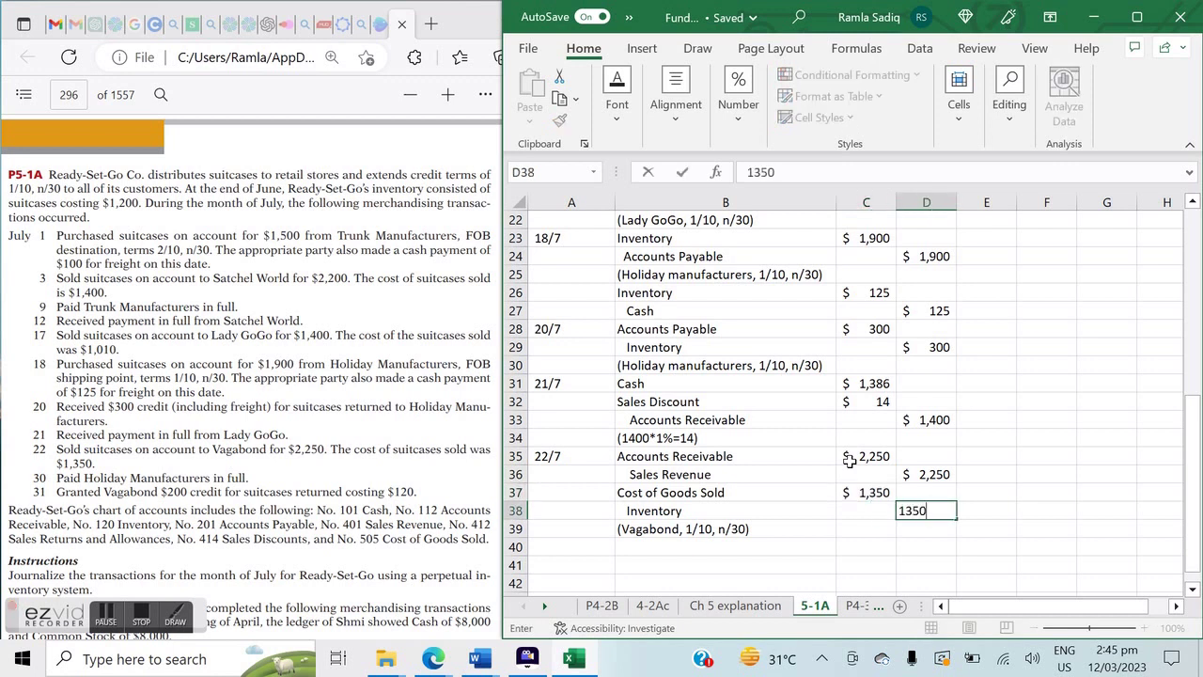
key(Return)
Step: Enter the date 30/7 as text in A40, using a leading apostrophe
key(Left)
key(Left)
key(Left)
key(Down)
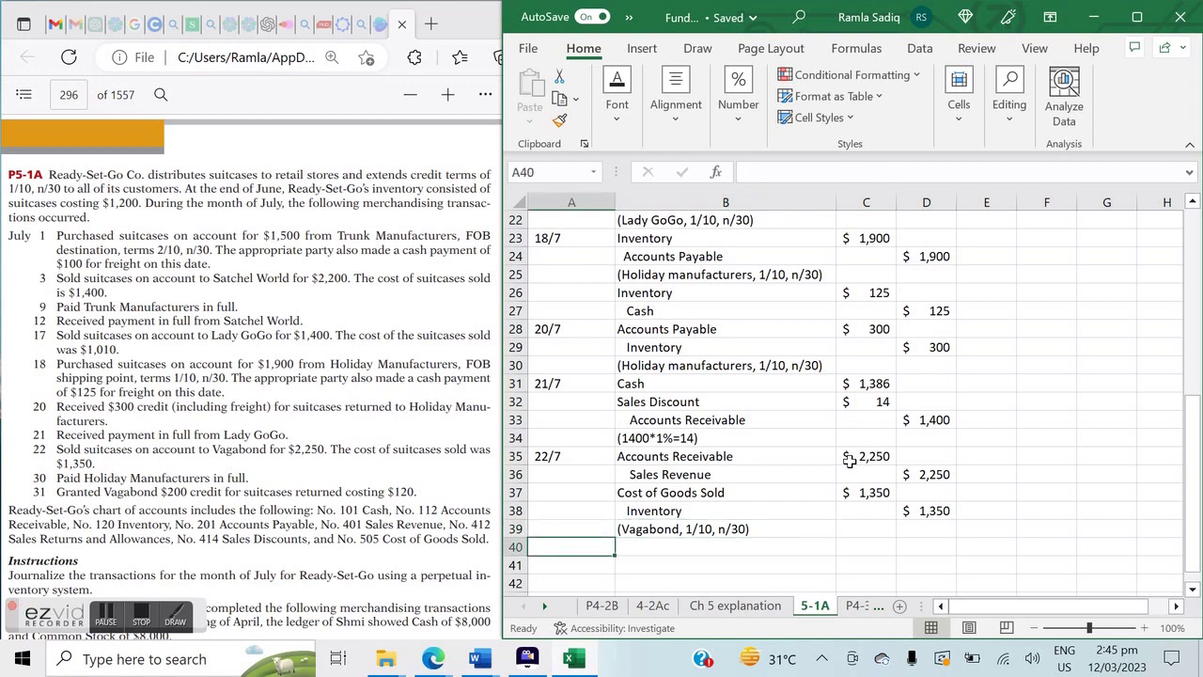
text('30)
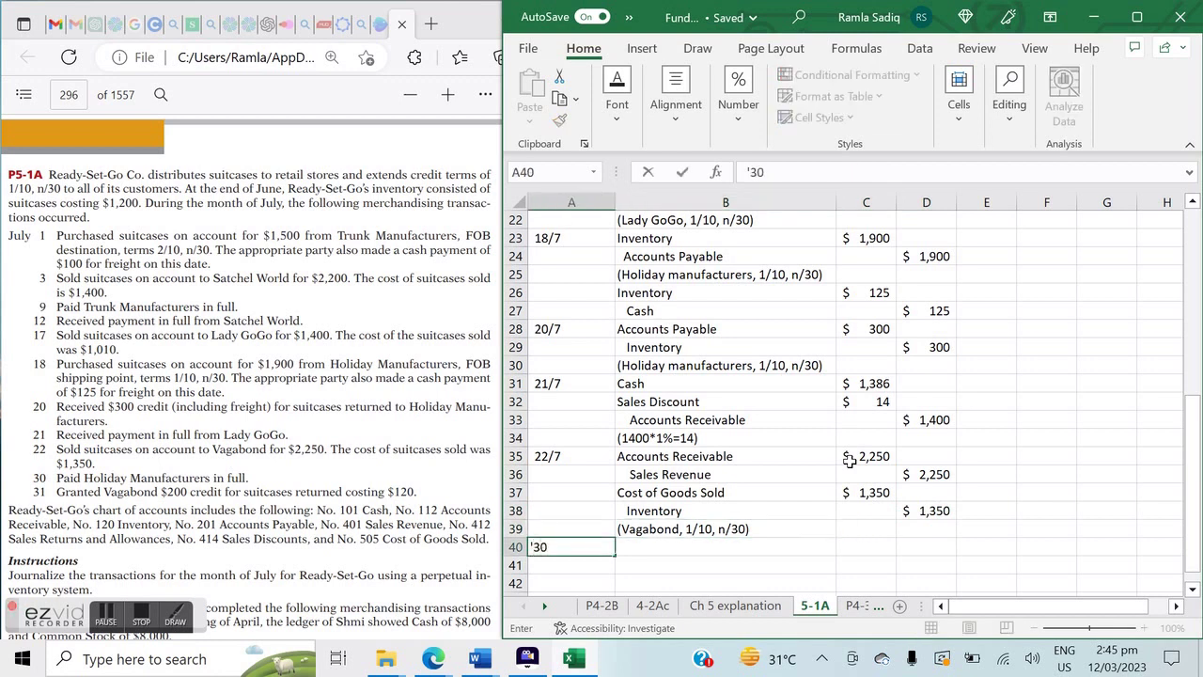
text(/7)
key(Return)
Step: Enter Accounts Payable in B40 and an indented Cash in B41 for the payment to Holiday Manufacturers
key(Right)
key(Up)
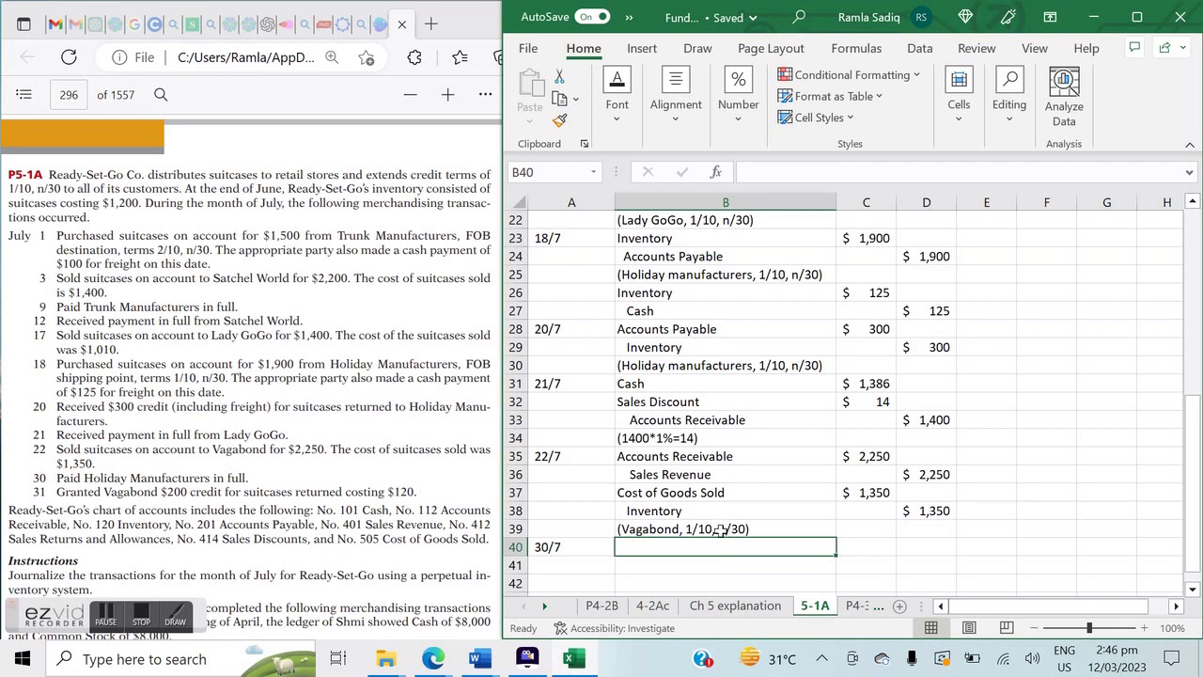
text(Accounts p)
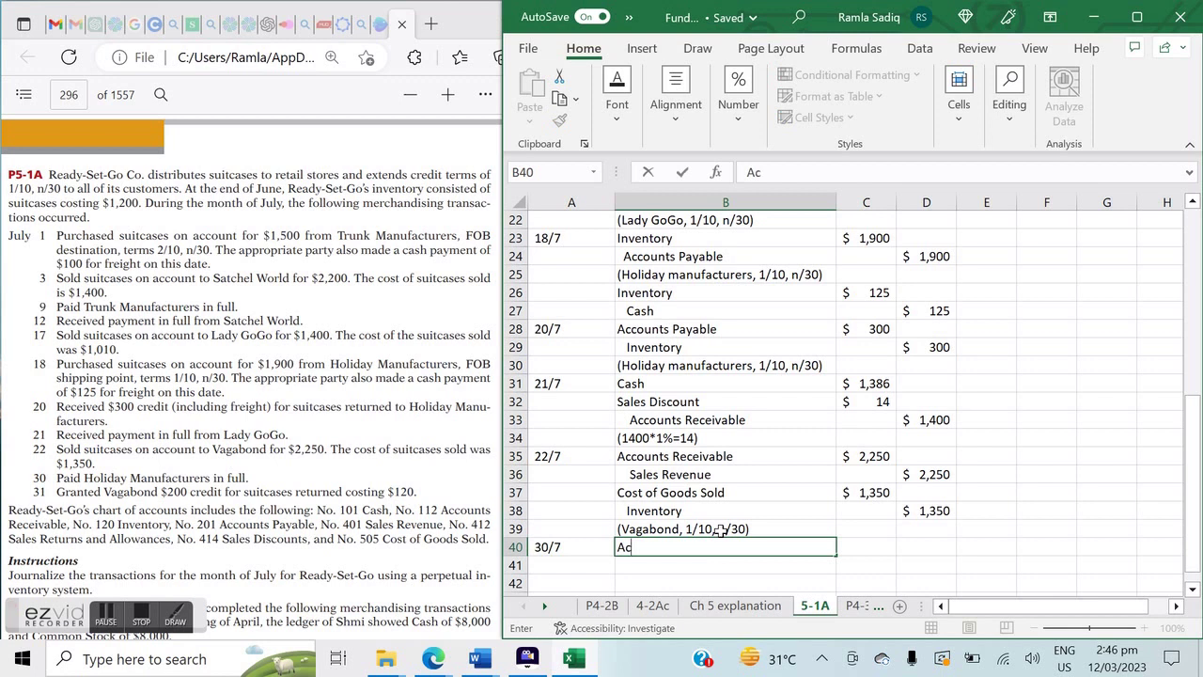
key(BackSpace)
key(BackSpace)
text(Payable)
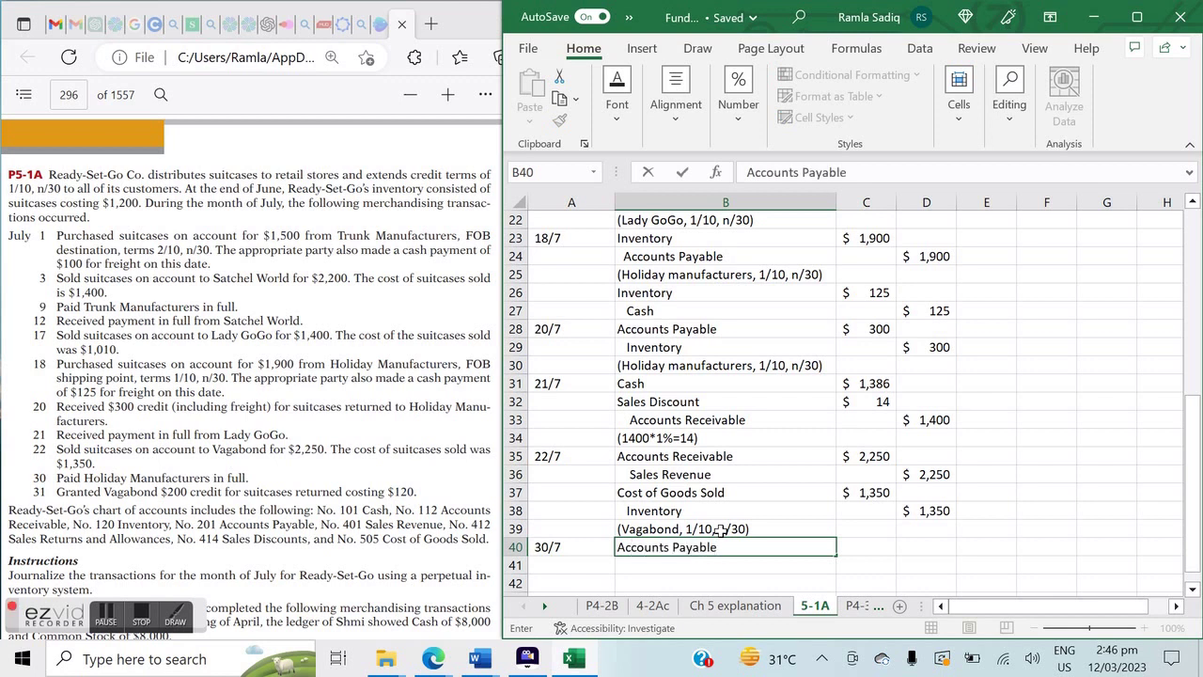
key(Return)
text(Cash)
key(Return)
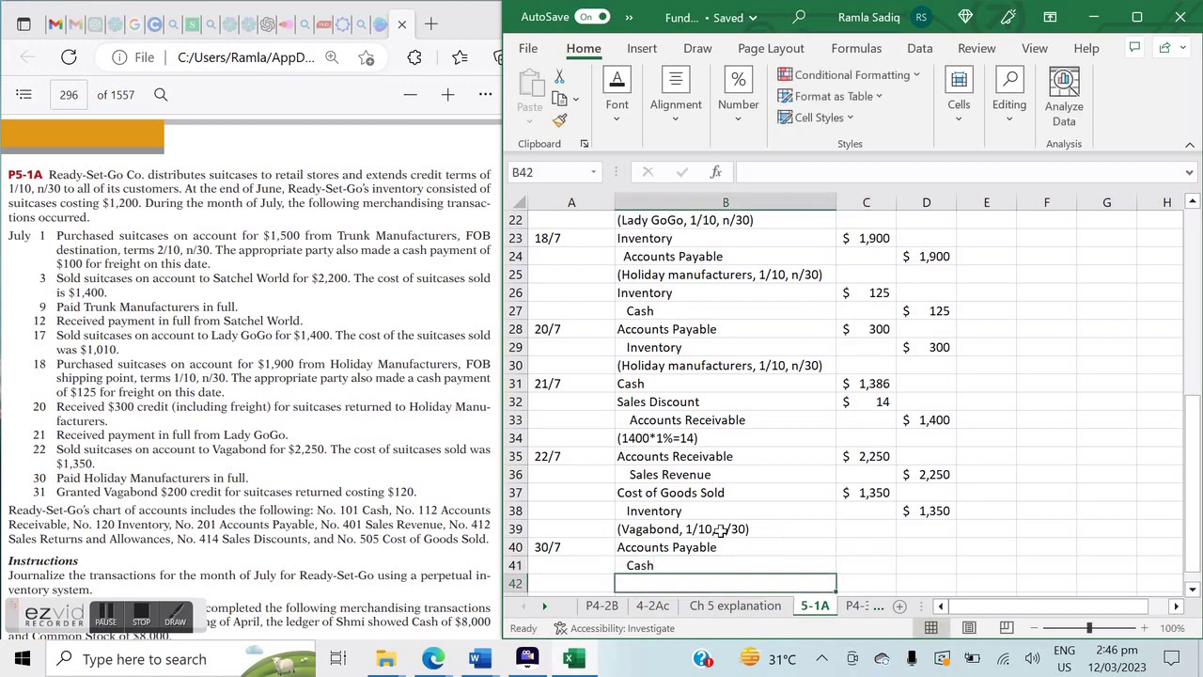
Step: Enter the explanation (1900-300 = 1600) in B42 below the 30/7 payment entry
text(()
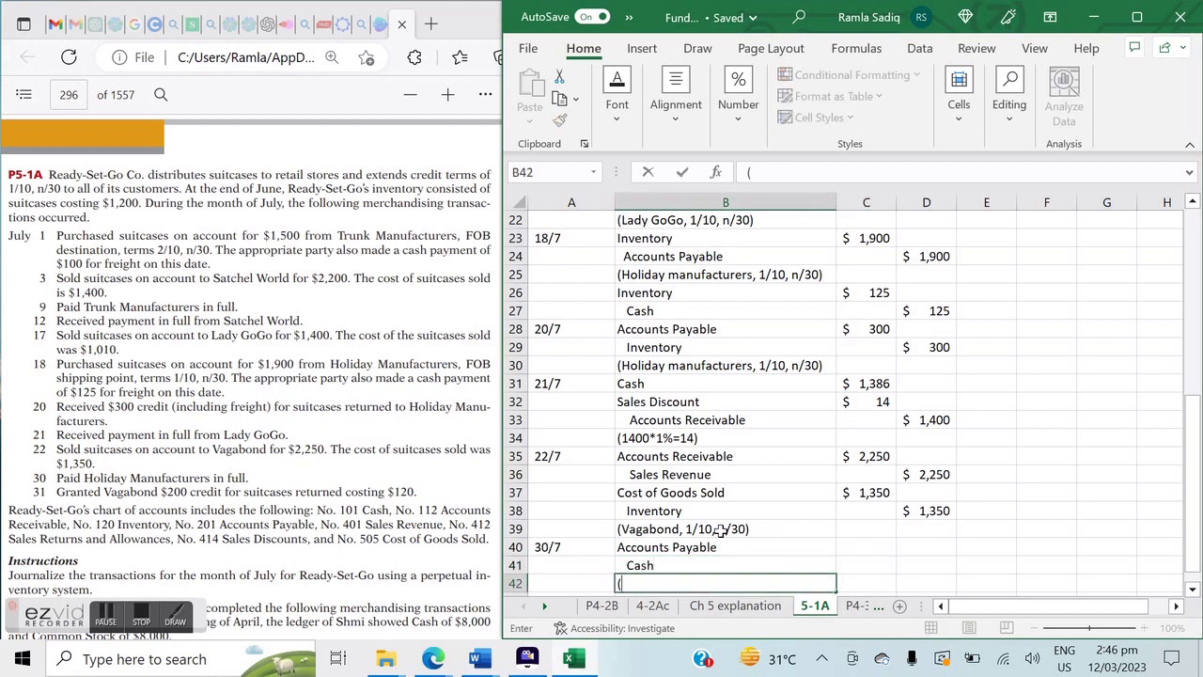
text(1900-)
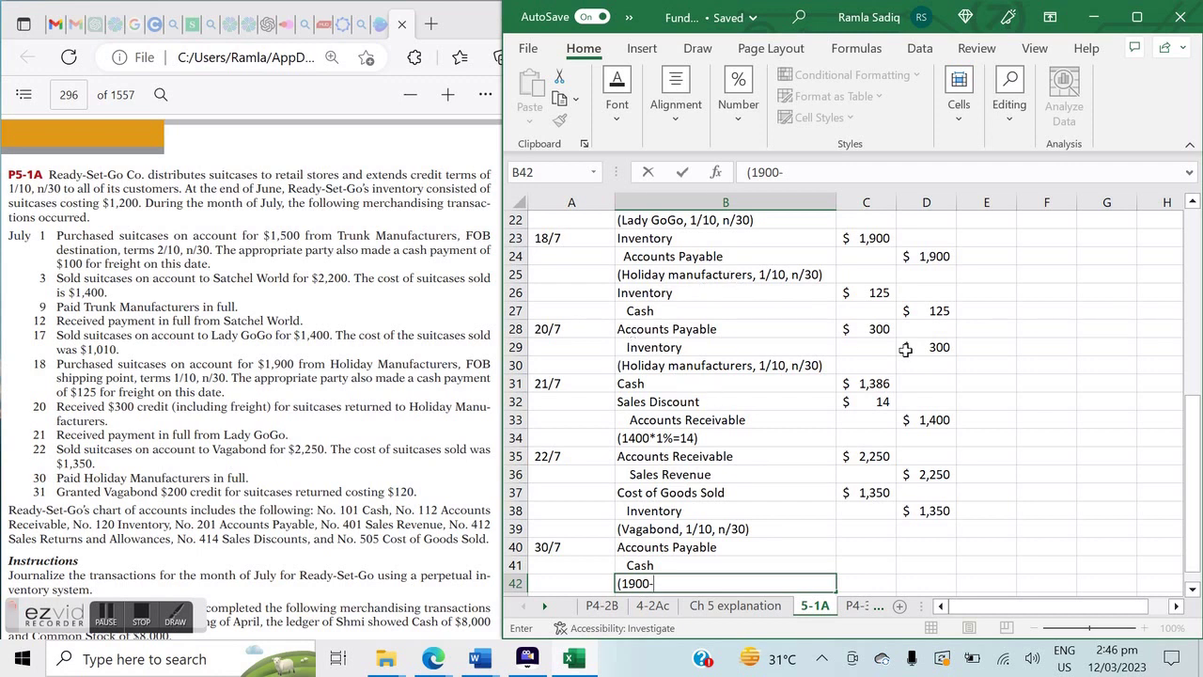
text(300 = 1600))
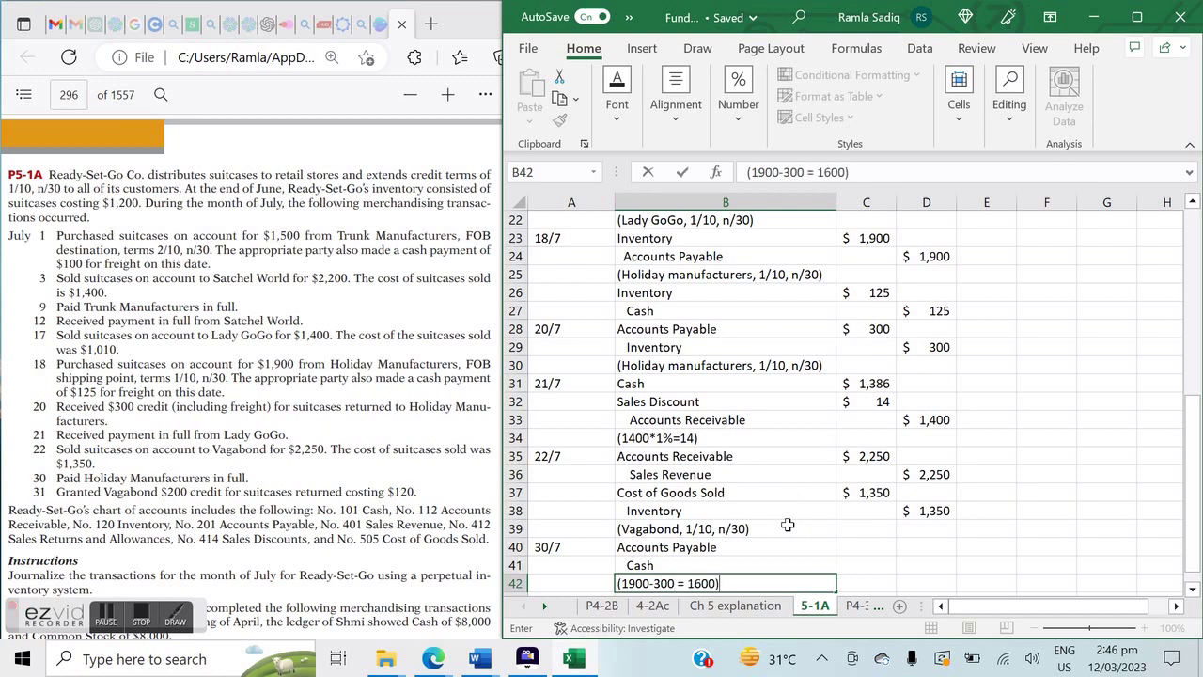
Step: Record 1600 as the Accounts Payable debit in C40 and as the Cash credit in D41
click(865, 543)
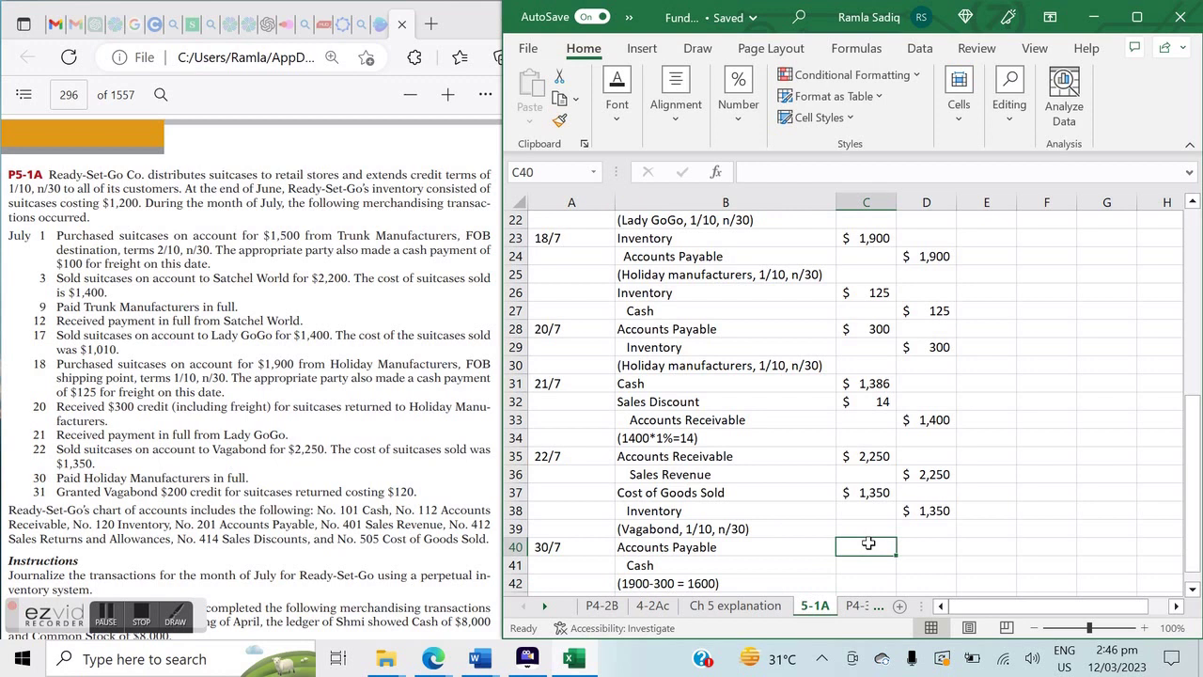
text(1600)
key(Return)
key(Right)
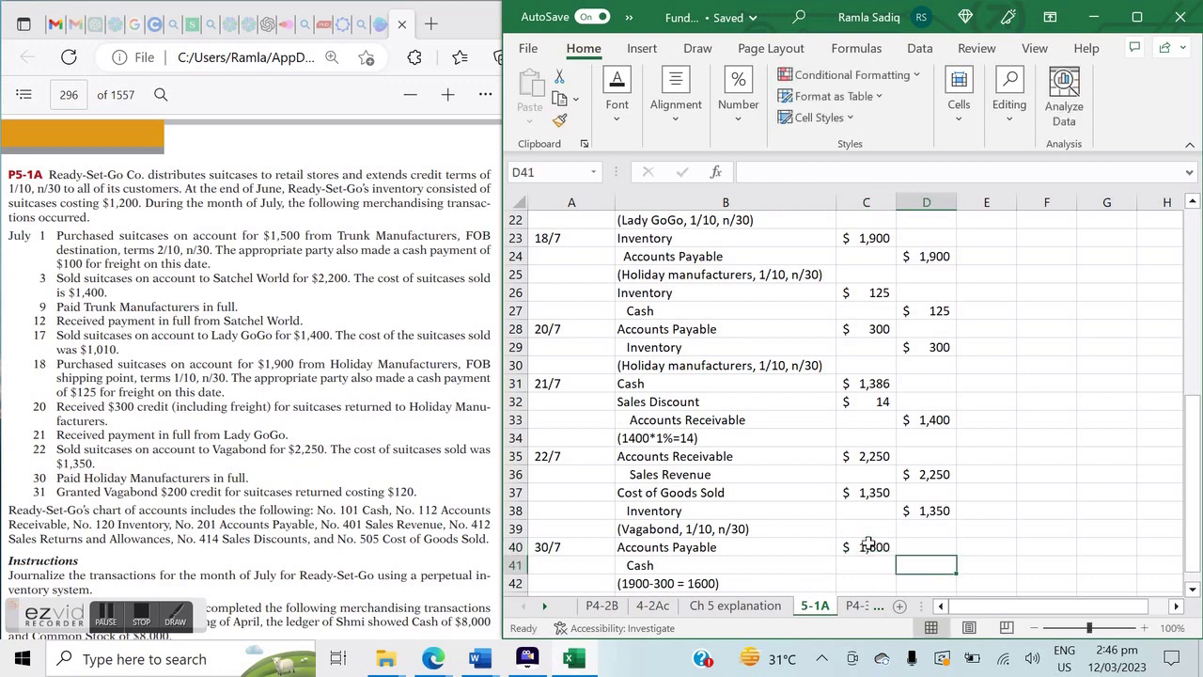
text(1600)
key(Return)
Step: Enter the date 31/7 as text in A43, using a leading apostrophe
key(Left)
key(Left)
key(Left)
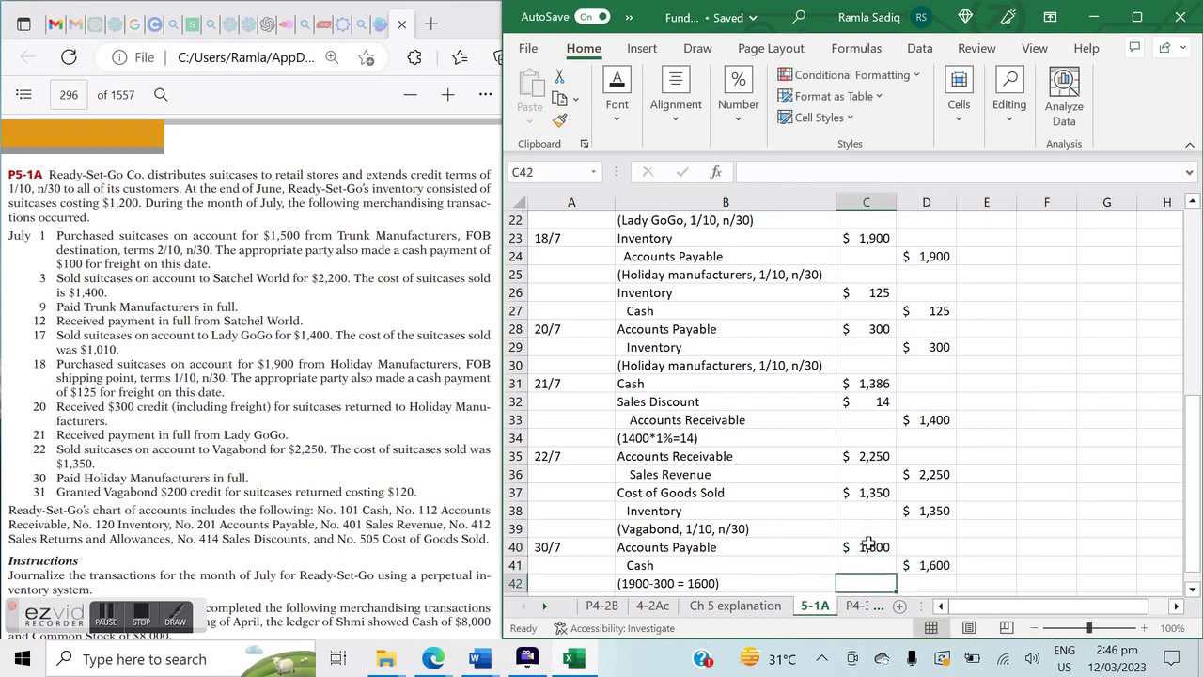
key(Down)
key(Down)
key(Down)
key(Down)
key(Up)
key(Up)
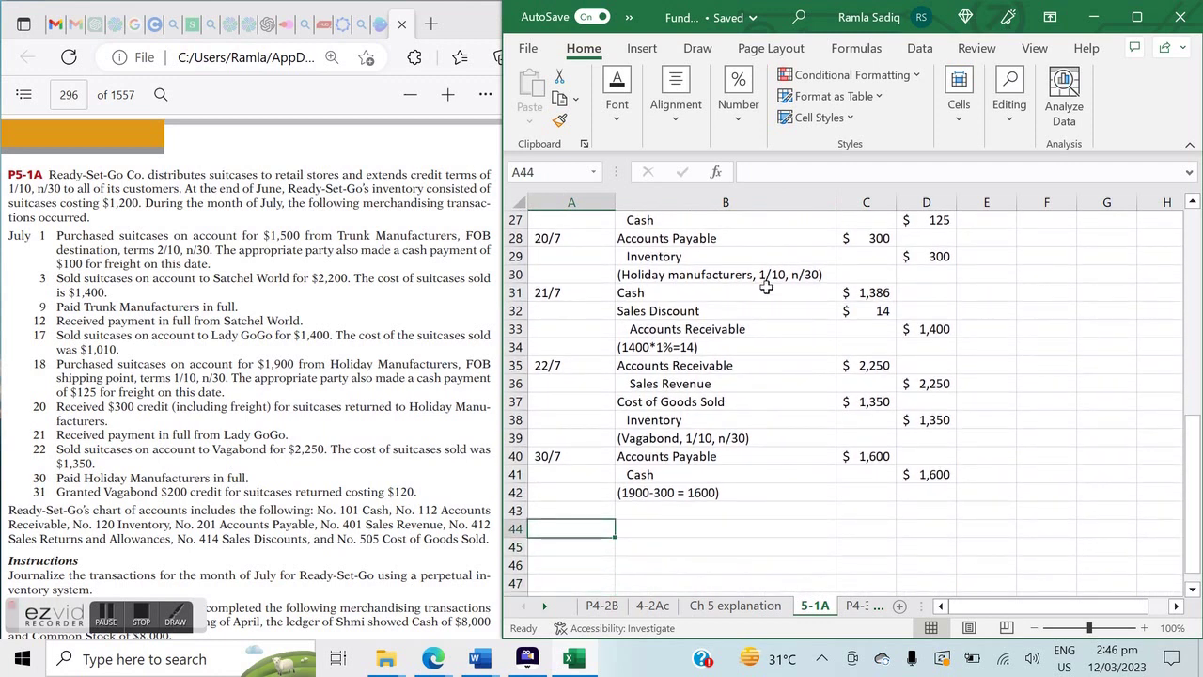
click(589, 510)
text(31/7)
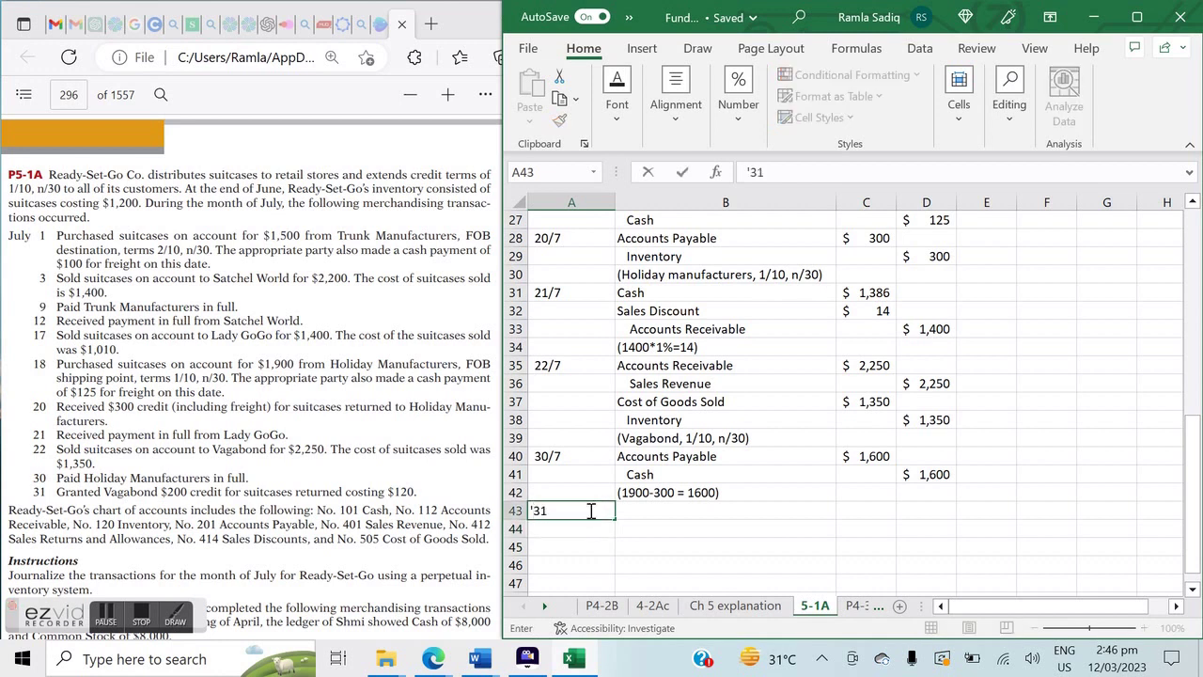
key(Tab)
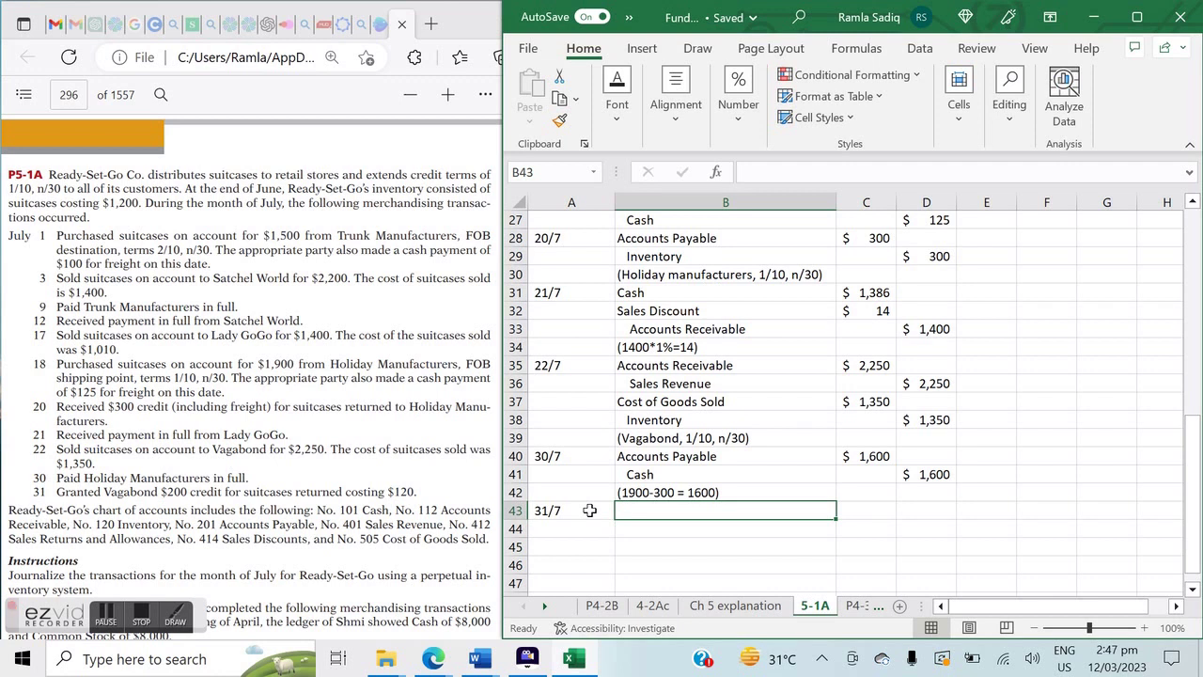
Step: Enter Sales Returns & Allowances in B43 and an indented Accounts Receivable in B44 for the credit granted to Vagabond
text(Sales Re)
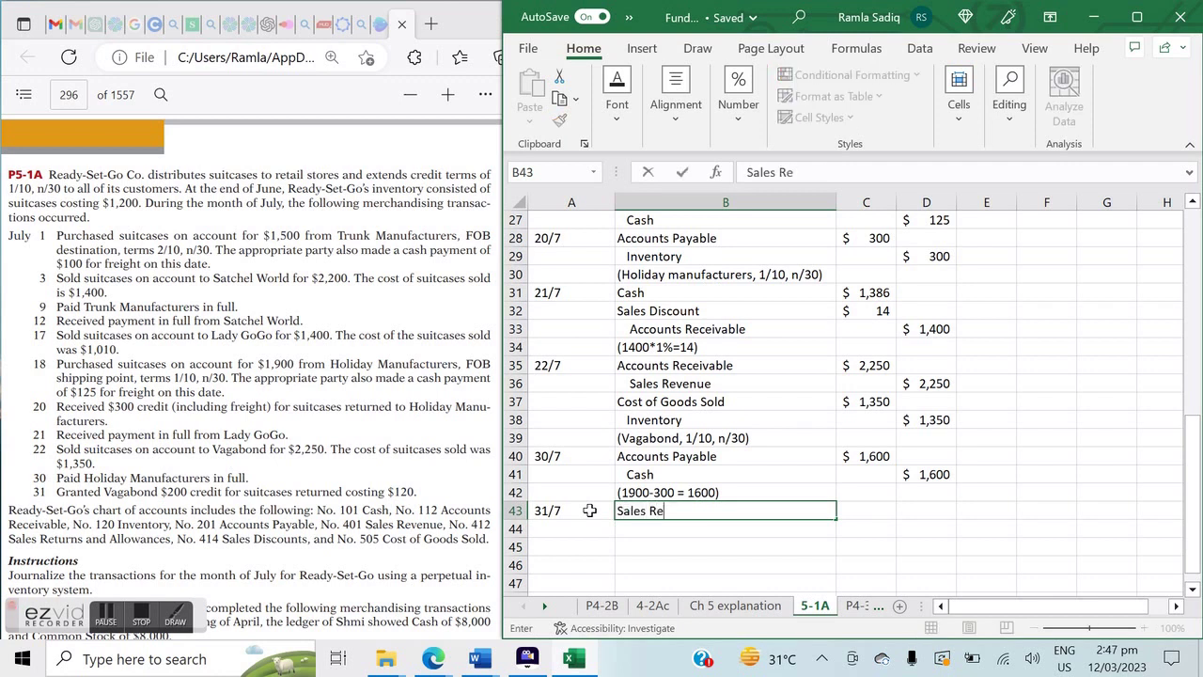
text(turns and)
key(BackSpace)
key(BackSpace)
key(BackSpace)
key(BackSpace)
text(& A)
text(llowances)
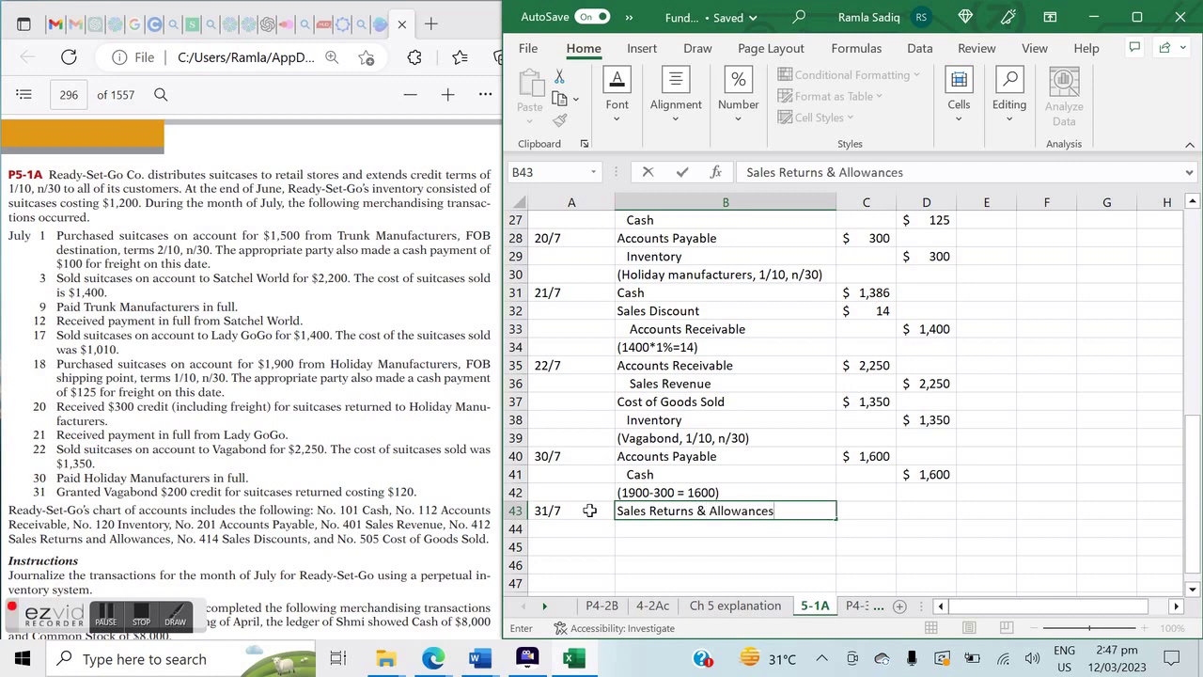
key(Return)
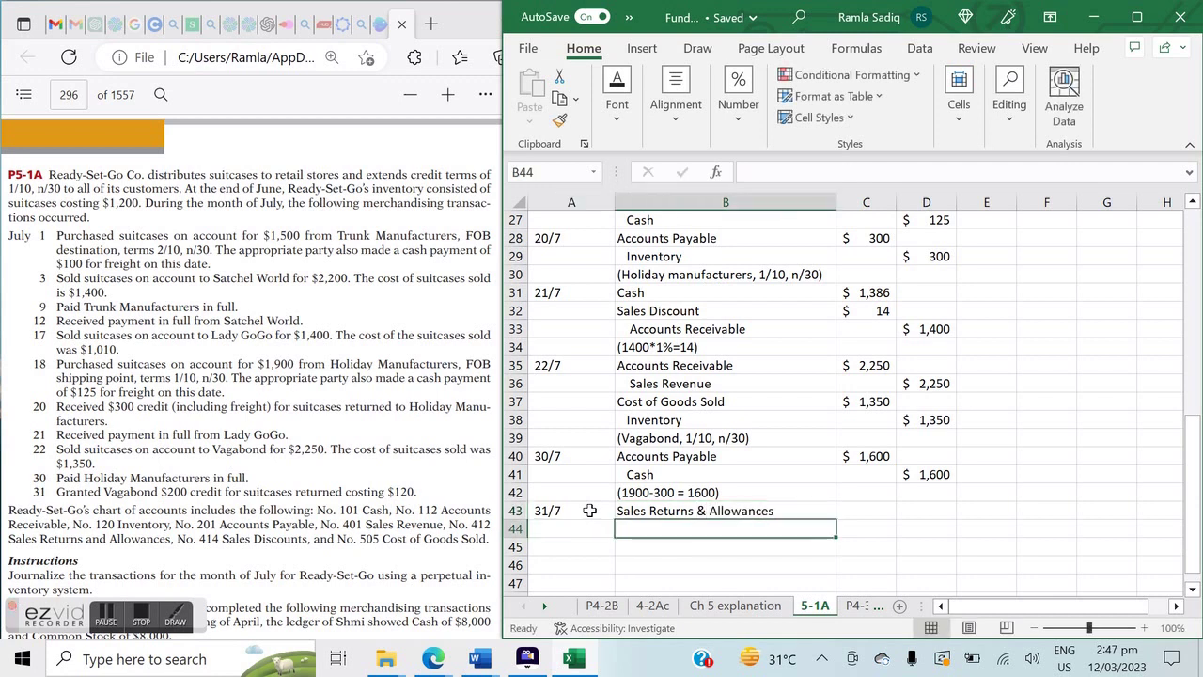
text(A)
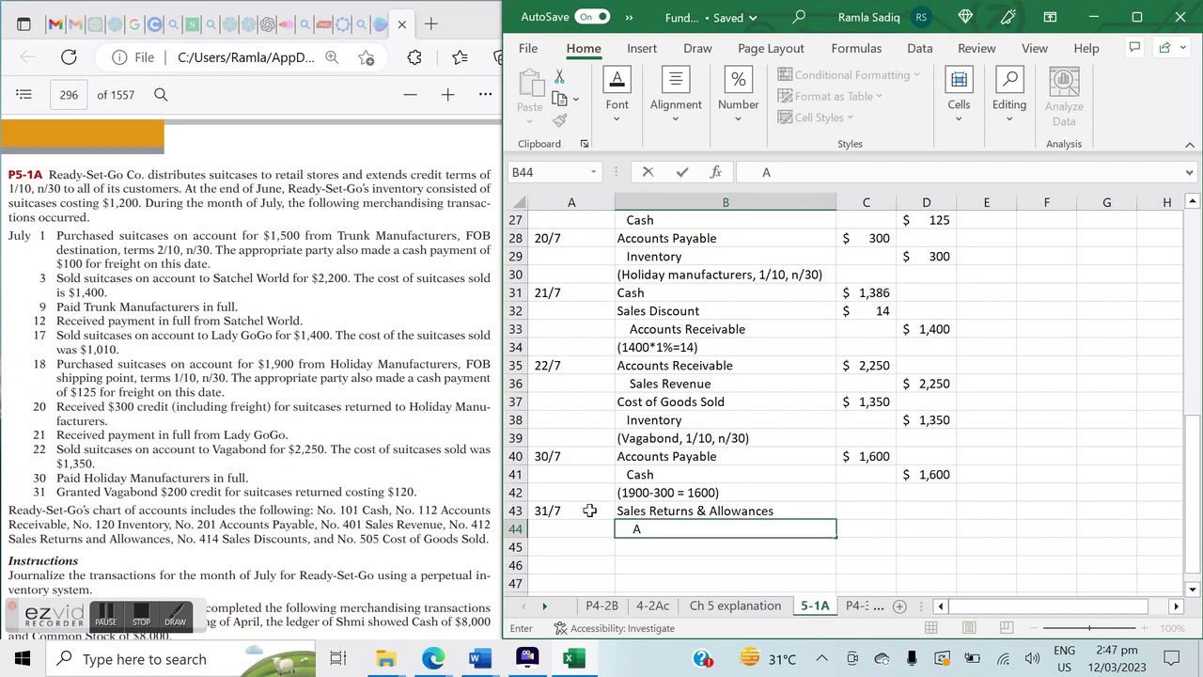
text(ccounts Receivable)
key(Return)
Step: Record 200 as the Sales Returns & Allowances debit in C43 and as the Accounts Receivable credit in D44
key(Right)
key(Up)
key(Up)
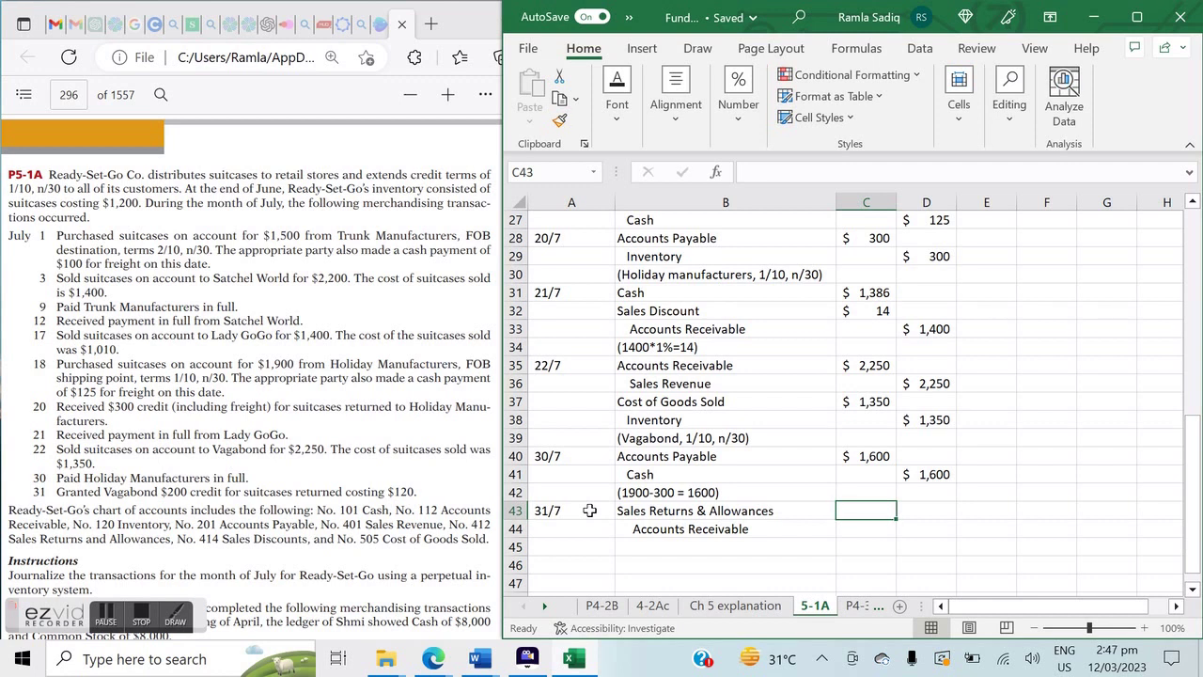
text(200)
key(Return)
key(Right)
text(200)
key(Return)
Step: Enter Inventory in B45 and an indented Cost of Goods Sold in B46 for the returned suitcases
key(Left)
key(Left)
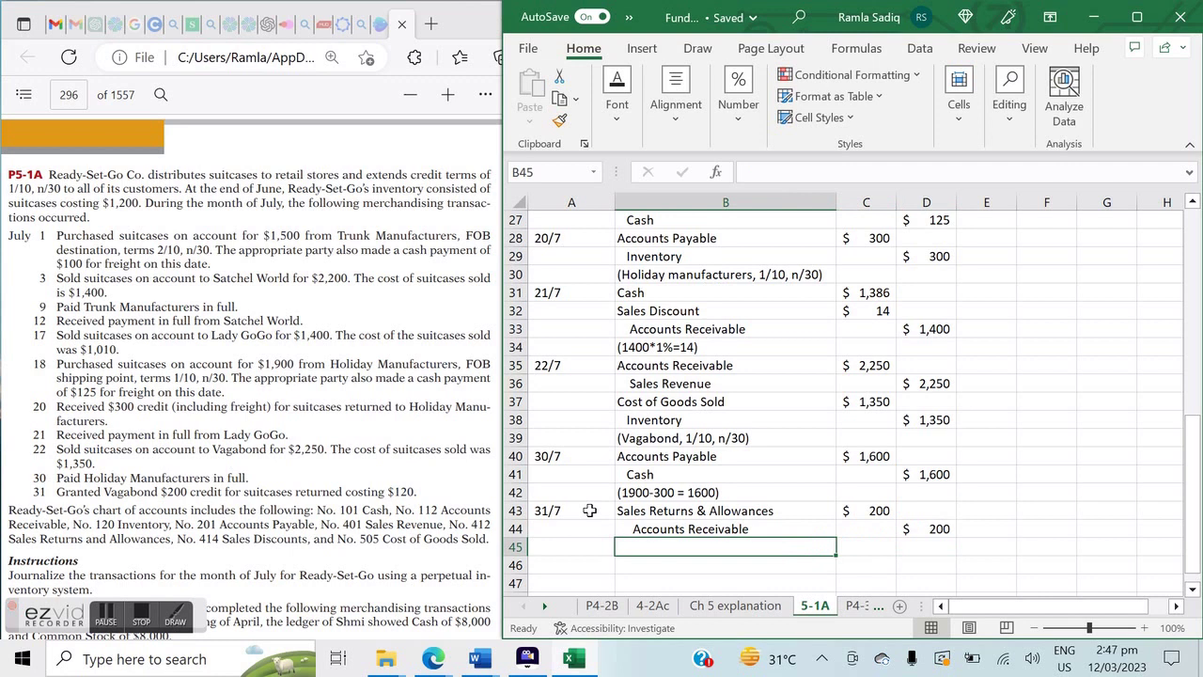
text(Inventory)
key(Return)
text(Cost of Go)
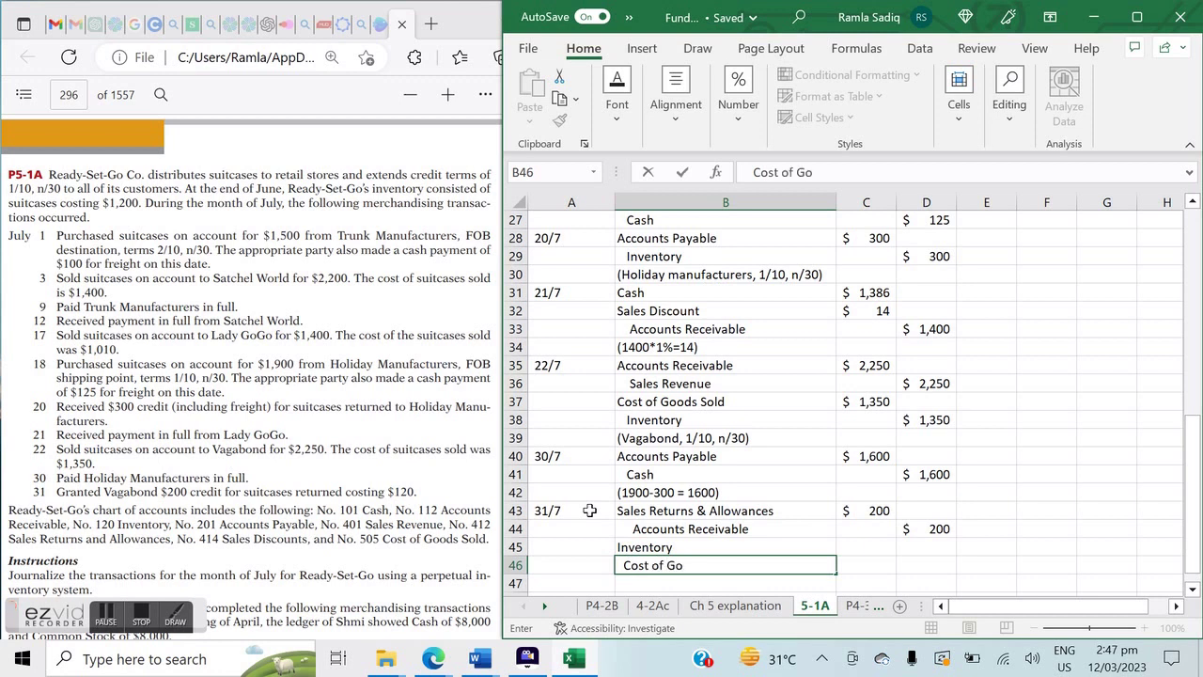
text(ods Sold)
key(Tab)
Step: Record 120 as the Inventory debit in C45 and as the Cost of Goods Sold credit in D46
key(Up)
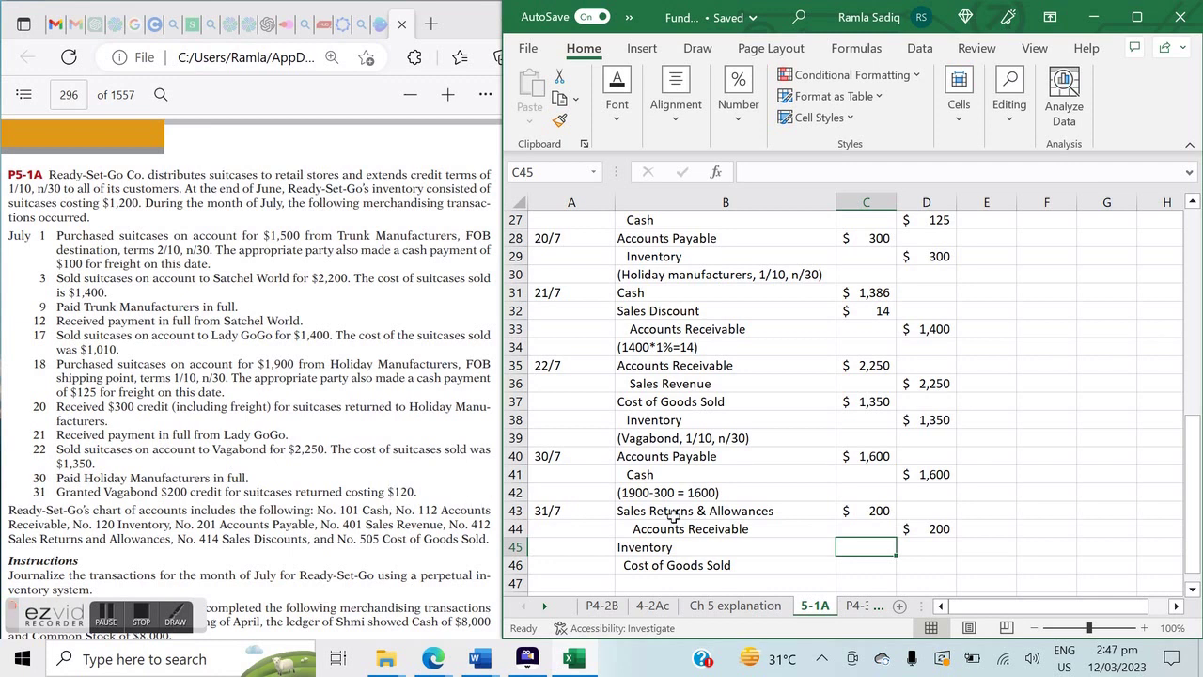
text(120)
key(Tab)
key(Down)
text(120)
key(Return)
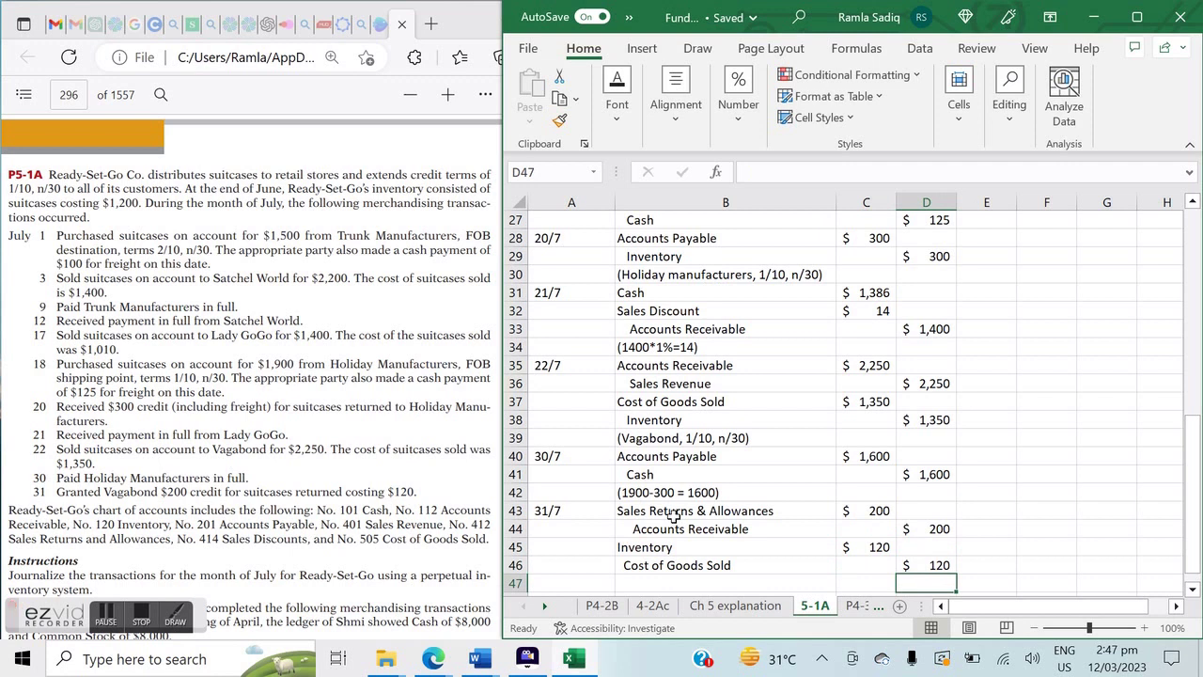